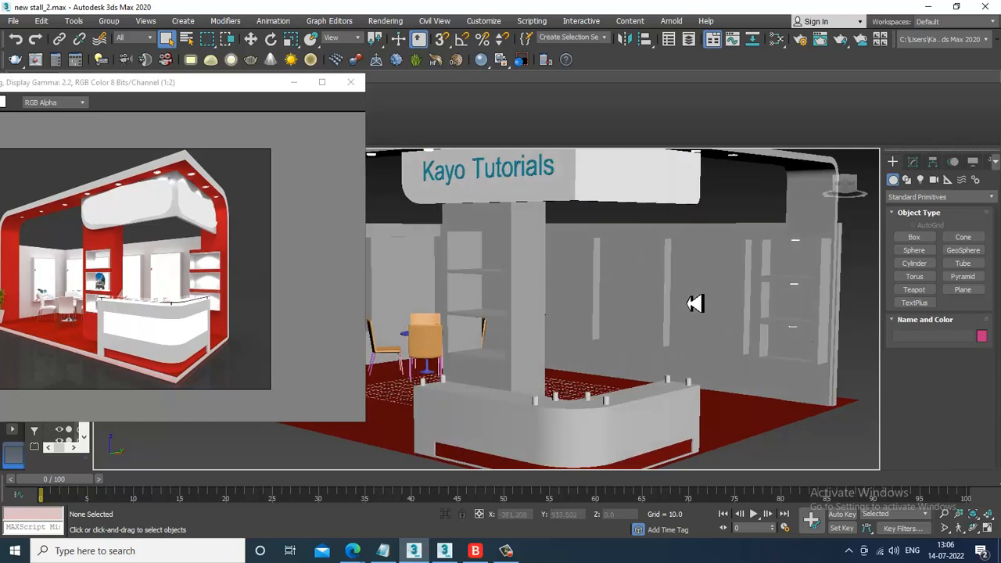
Examine the stall model's counter, shelf tower and back-wall panels against the reference render
key("Up")
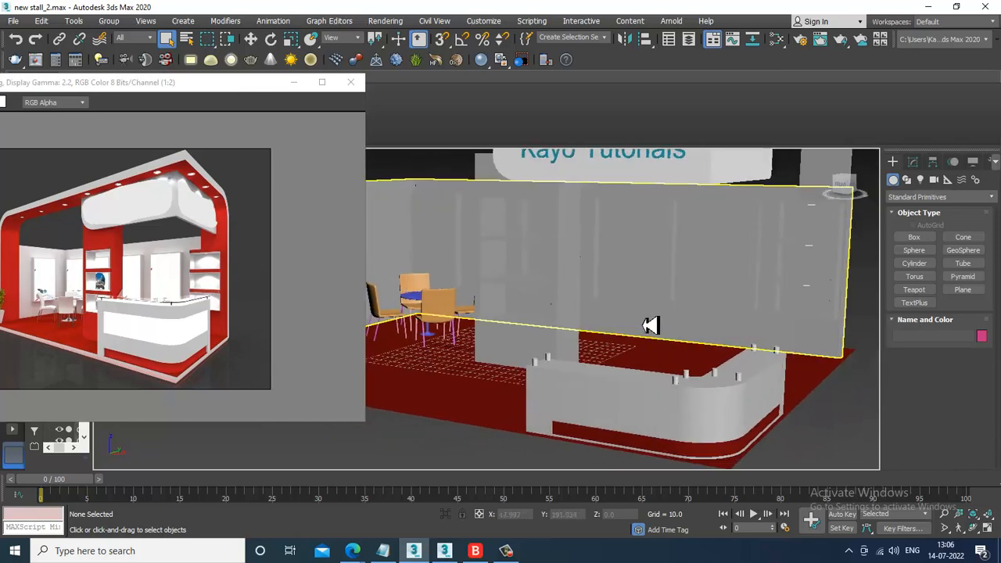
key("Down")
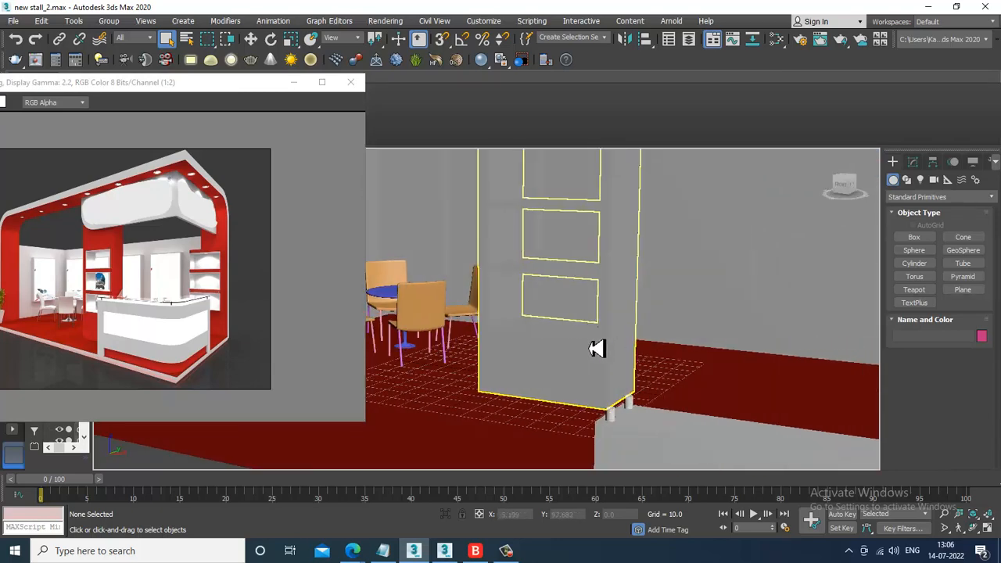
key("Down")
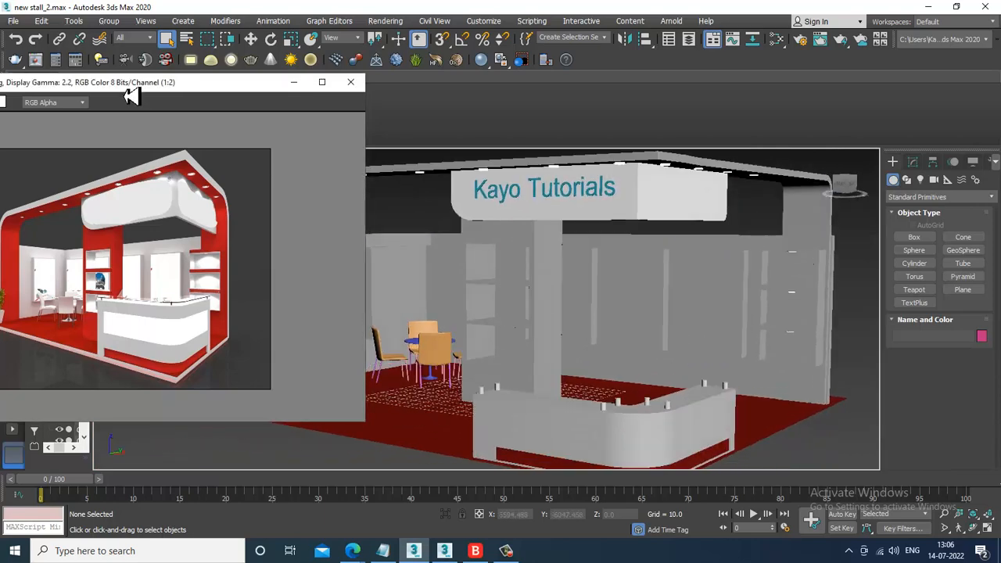
mouse_move(127, 87)
left_mouse_down()
mouse_move(134, 137)
mouse_move(137, 90)
left_mouse_up()
left_click(47, 79)
key("Up")
key("Up")
key("Up")
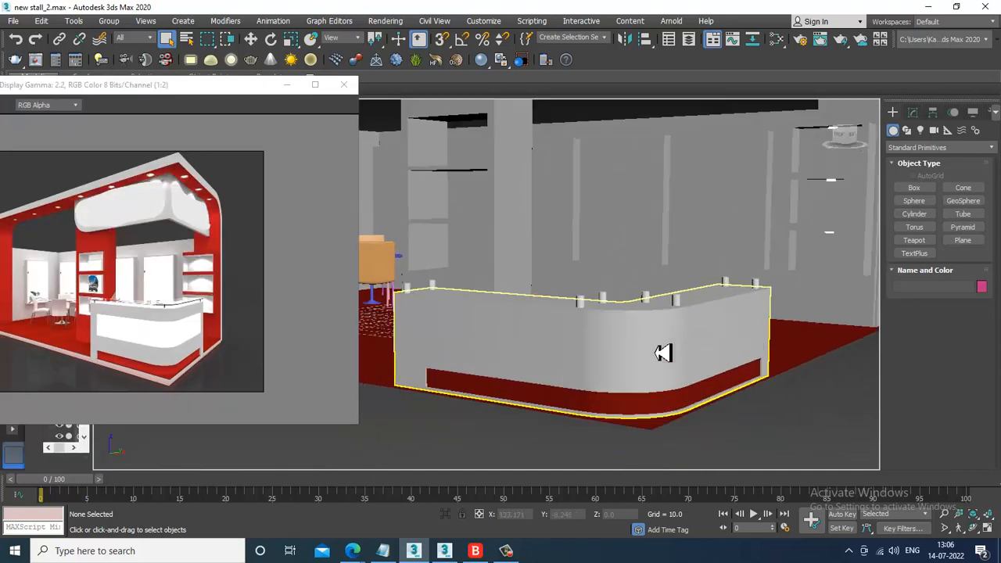
key("Down")
left_click(731, 253)
middle_click_drag(731, 253, 666, 283, "alt")
scroll(665, 331, "up", 3)
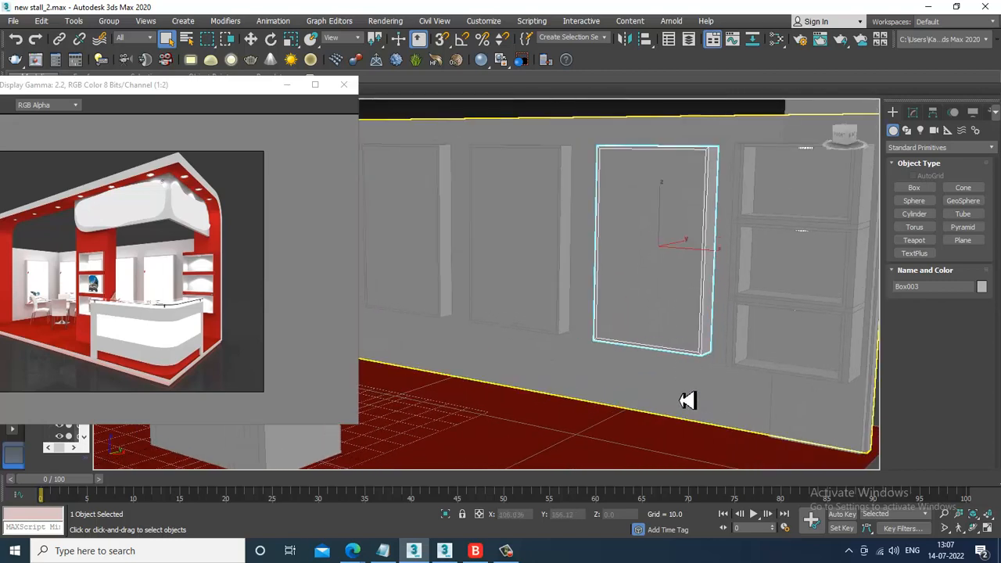
Assign the white VRayMtl Material #19 to the stall's back walls
left_click(686, 398)
scroll(686, 398, "down", 5)
middle_click_drag(686, 398, 743, 372)
scroll(782, 379, "down", 4)
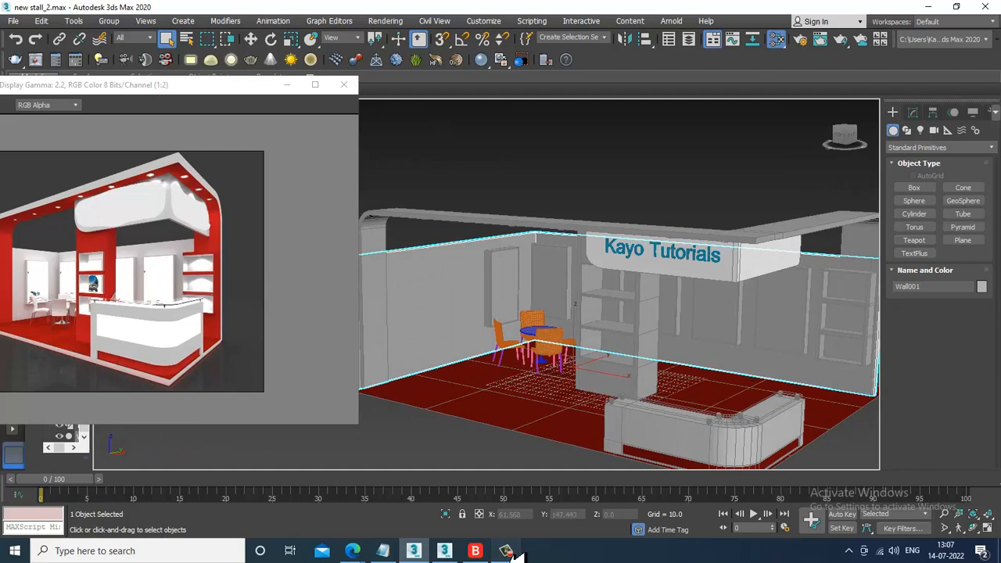
key("m")
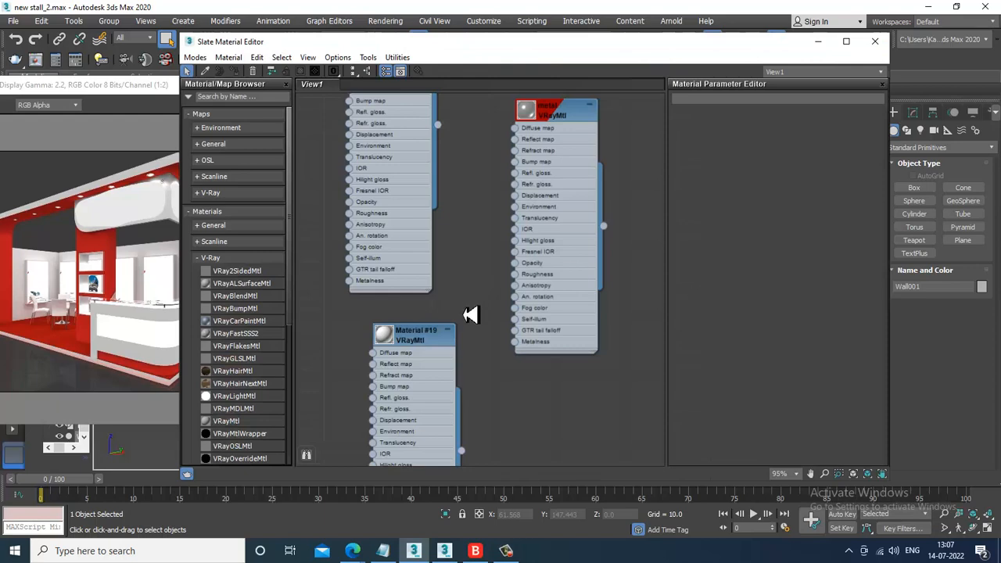
left_click(427, 345)
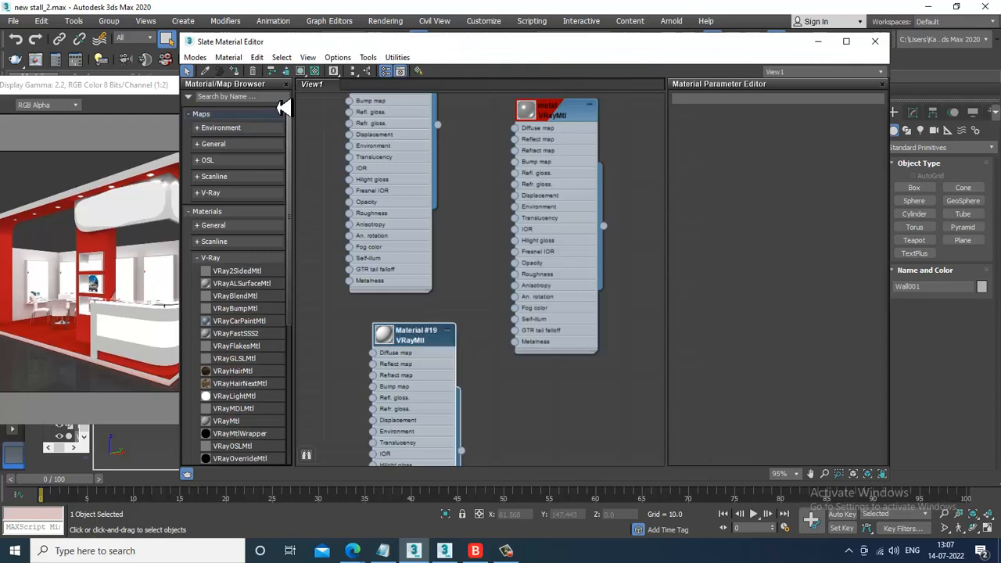
left_click_drag(479, 46, 620, 344)
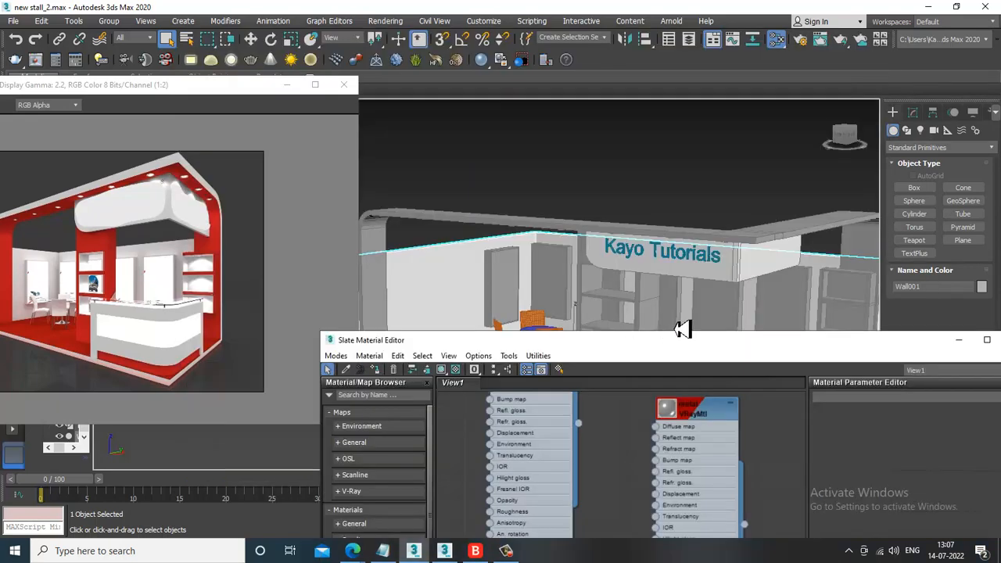
Assign the same white VRayMtl to the overhead canopy frame
middle_click_drag(582, 164, 701, 240, "alt")
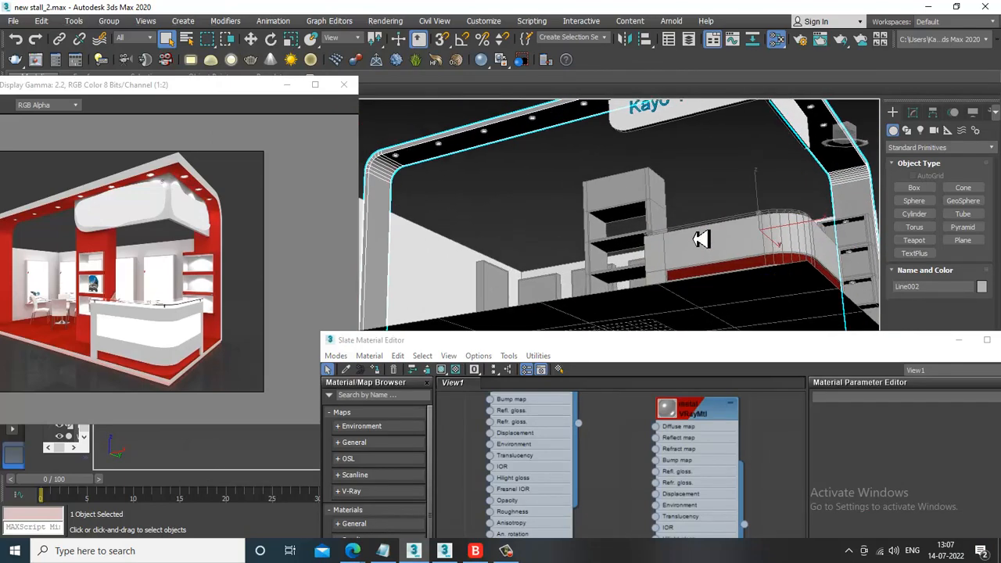
left_click_drag(673, 340, 643, 175)
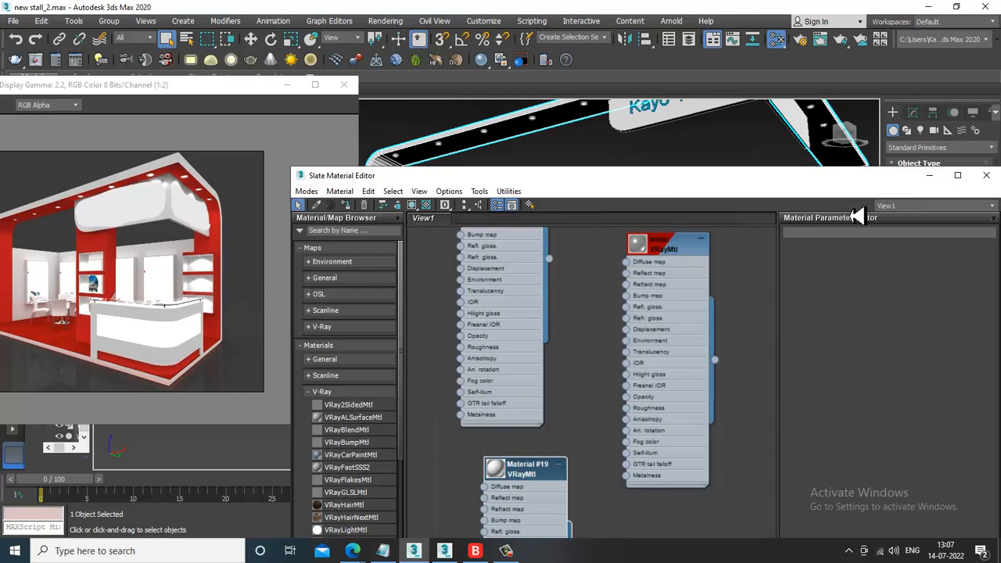
left_click(929, 182)
scroll(631, 234, "down", 5)
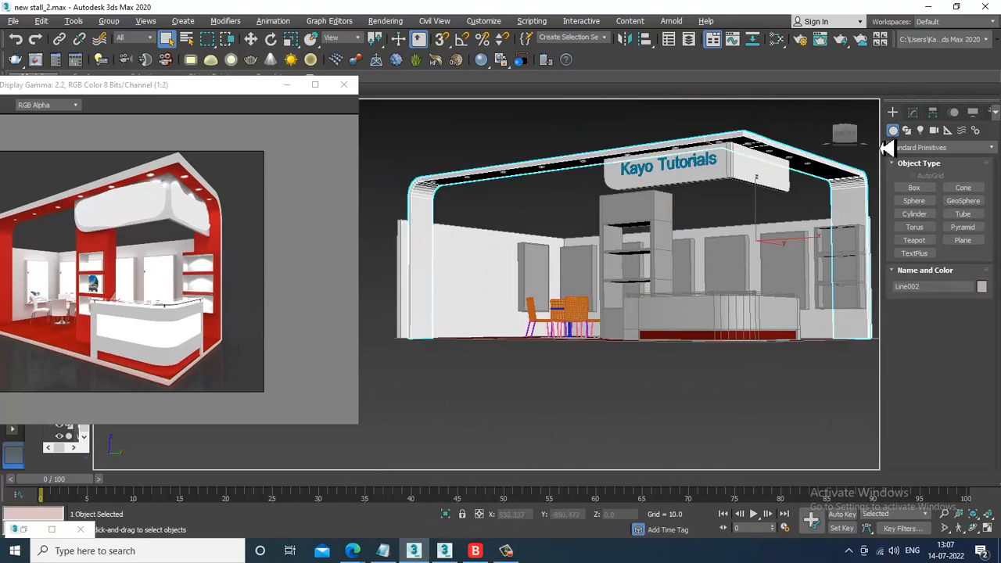
Select the polygons on the inner side of the canopy frame's seating-side post, curved corner and adjoining ceiling strip
left_click(912, 113)
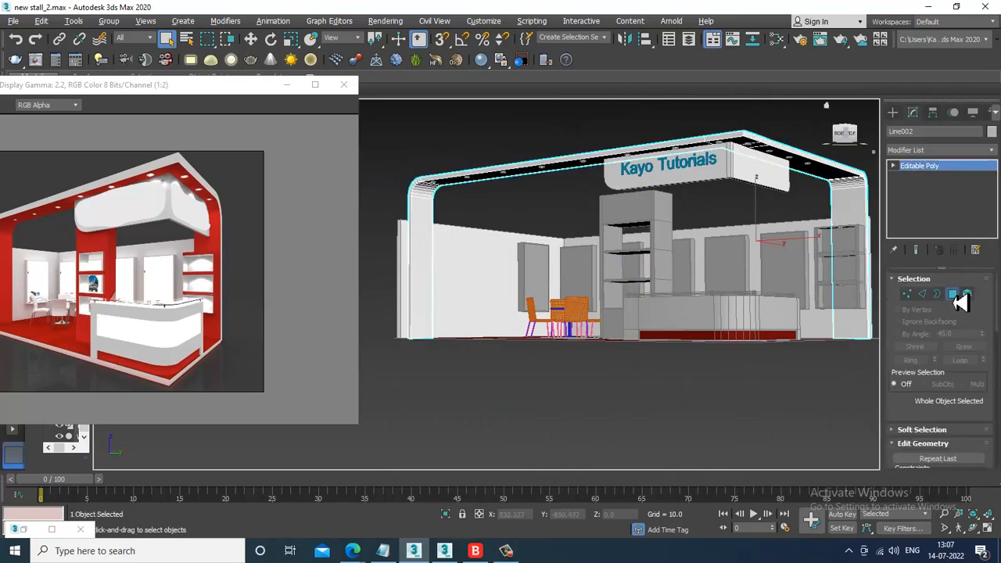
left_click(954, 296)
left_click(442, 236)
scroll(446, 228, "up", 6)
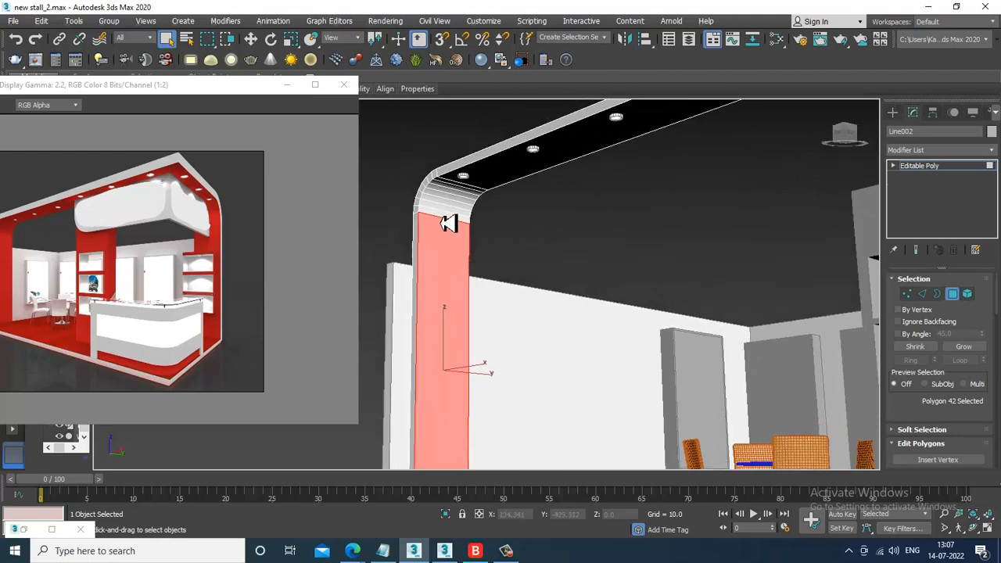
scroll(448, 224, "up", 2)
left_click(443, 210, "ctrl")
left_click(447, 197, "ctrl")
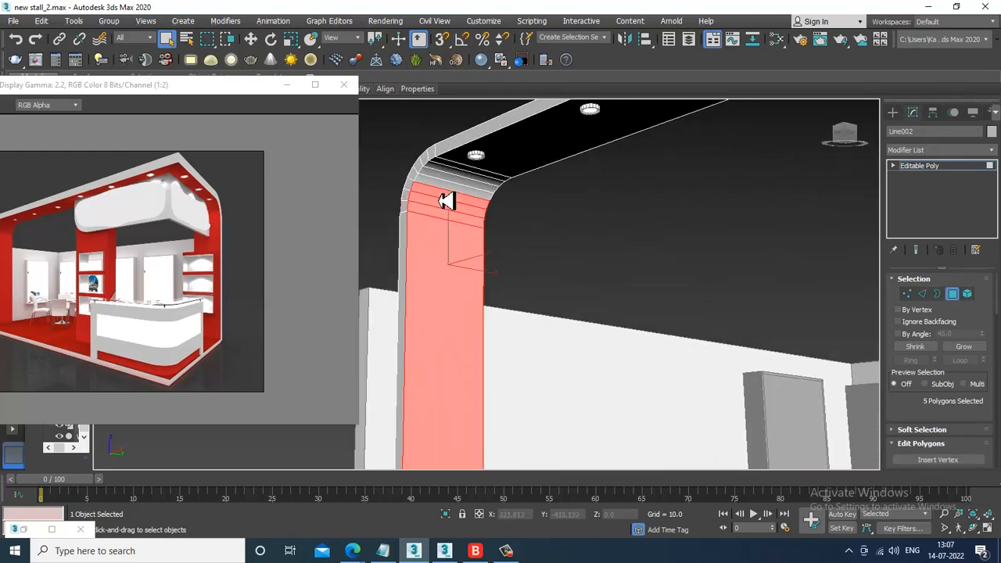
left_click(452, 186, "ctrl")
left_click(462, 172, "ctrl")
left_click(558, 170, "ctrl")
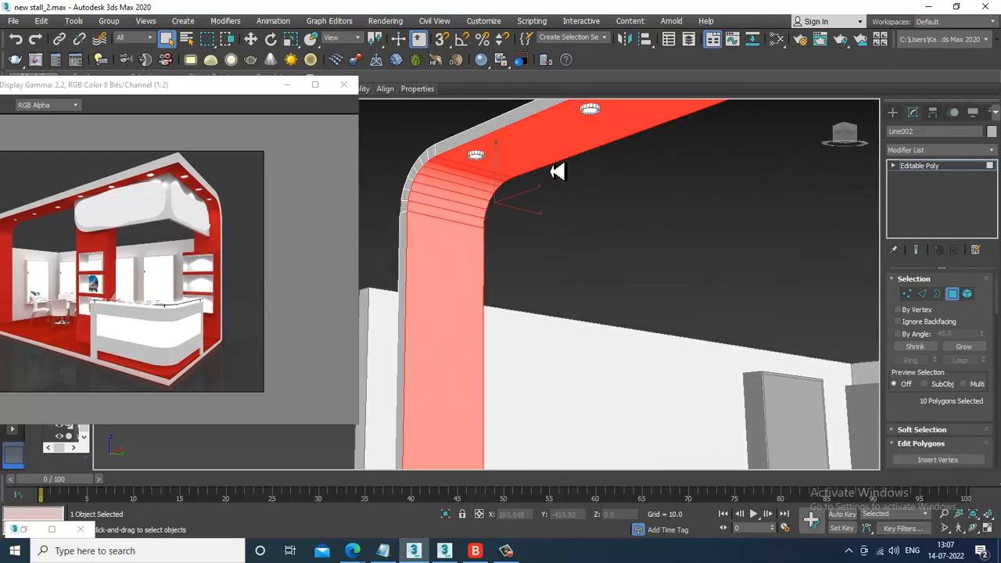
Add the second ceiling strip and the inner polygons of the opposite post and its curved corner to the selection
middle_click_drag(559, 170, 530, 271, "alt")
left_click(547, 265, "ctrl")
left_click(589, 276, "ctrl")
left_click(738, 327, "ctrl")
middle_click_drag(738, 326, 633, 297, "alt")
left_click(615, 274, "ctrl")
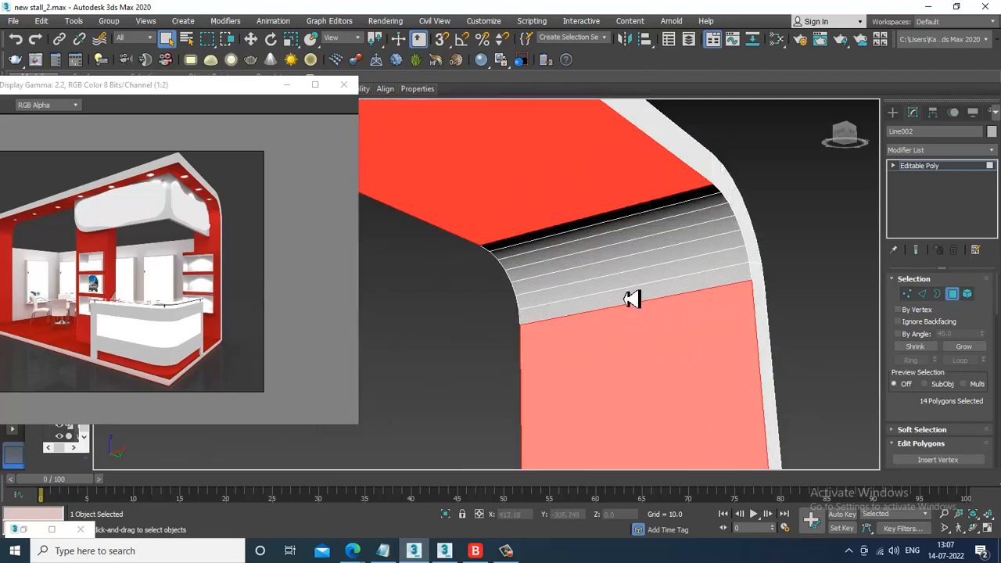
left_click(629, 303, "ctrl")
left_click(617, 280, "ctrl")
left_click(617, 280, "ctrl")
left_click(608, 255, "ctrl")
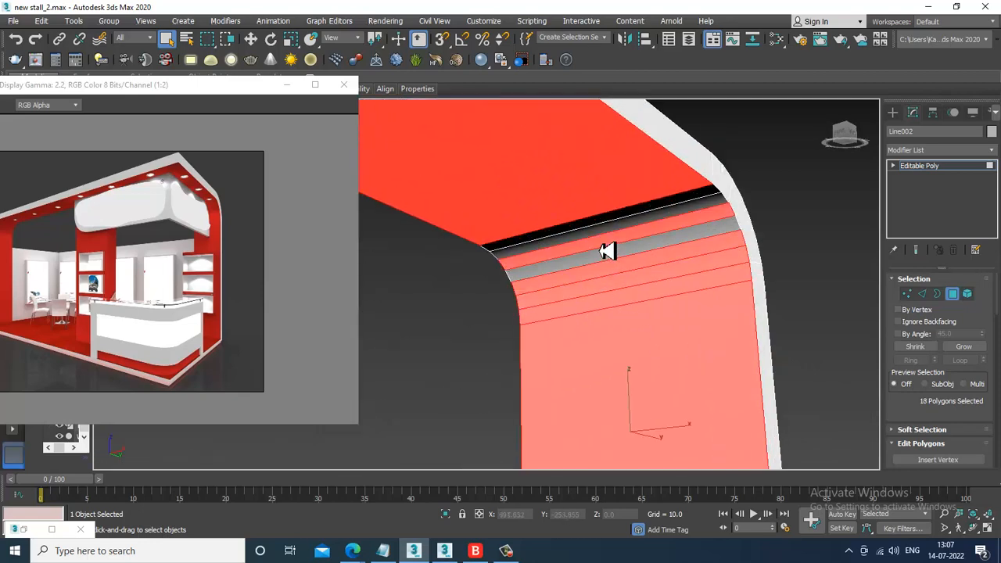
left_click(604, 239, "ctrl")
left_click(600, 228, "ctrl")
middle_click_drag(599, 228, 760, 277, "alt")
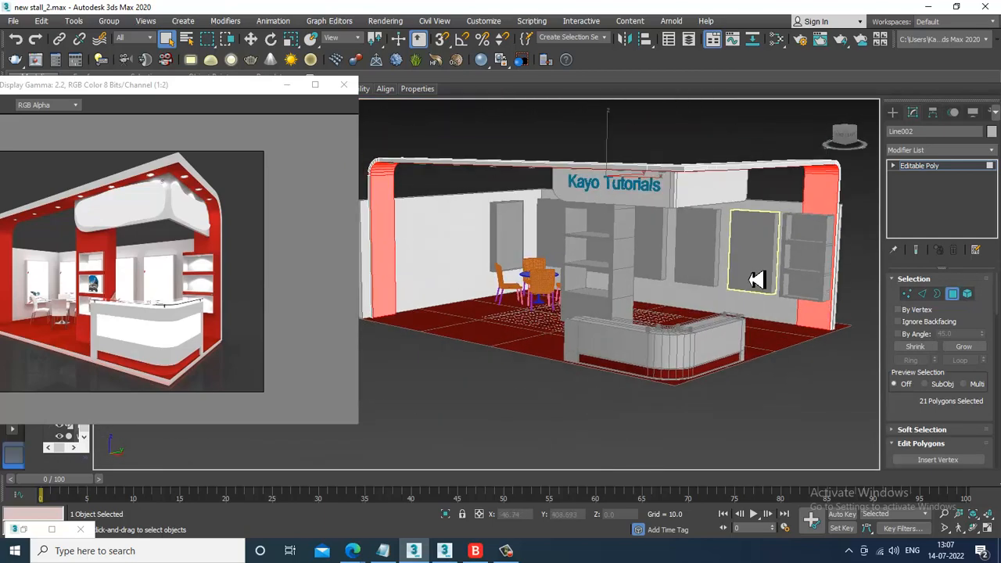
Assign the red VRayMtl Material #2 to the selected inner polygons of the canopy frame
key("m")
scroll(621, 359, "down", 5)
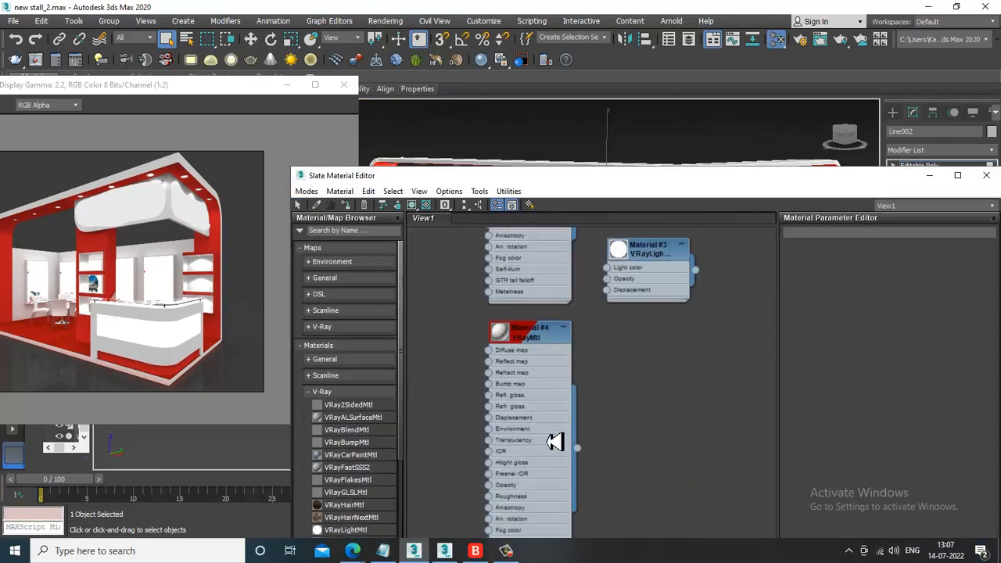
scroll(603, 386, "up", 5)
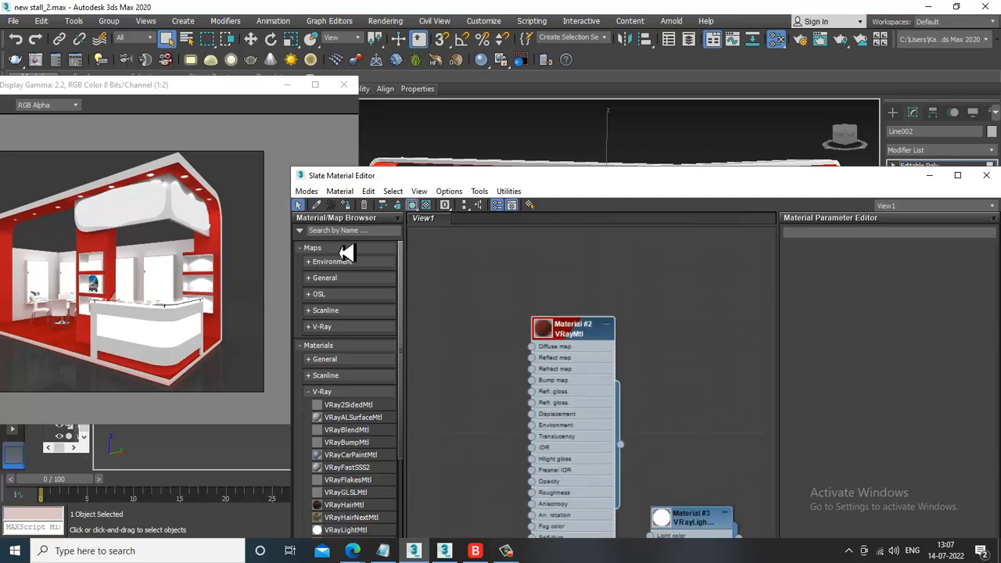
left_click(932, 177)
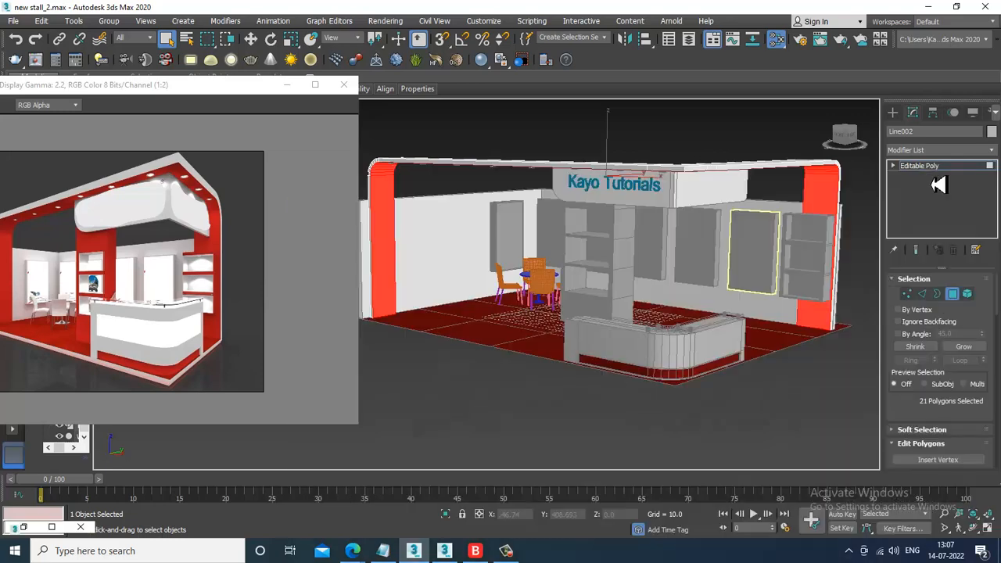
middle_click_drag(715, 138, 614, 281, "alt")
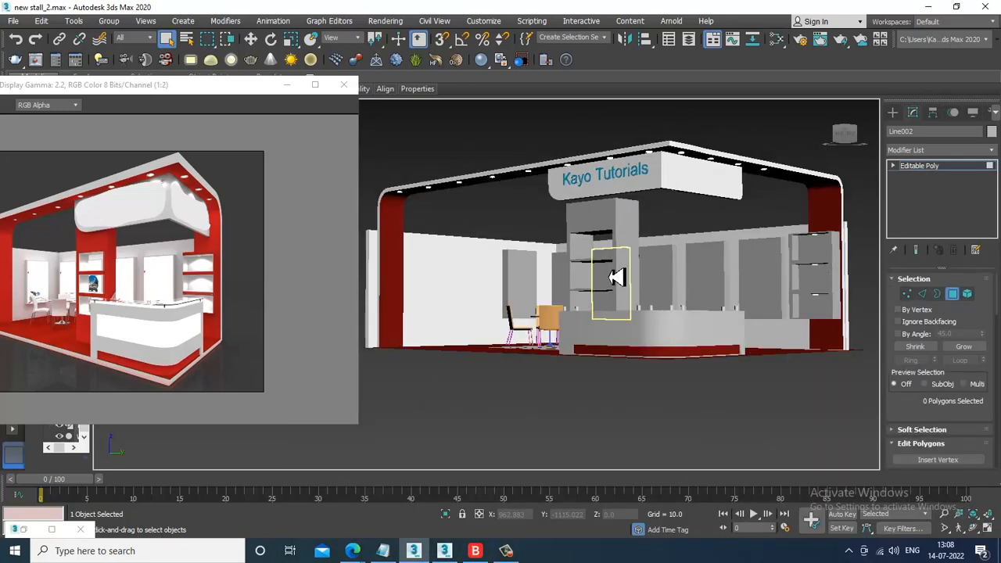
Select the back-wall display panel beside the shelf unit and create a new VRayMtl in the material graph for it
scroll(615, 281, "up", 1)
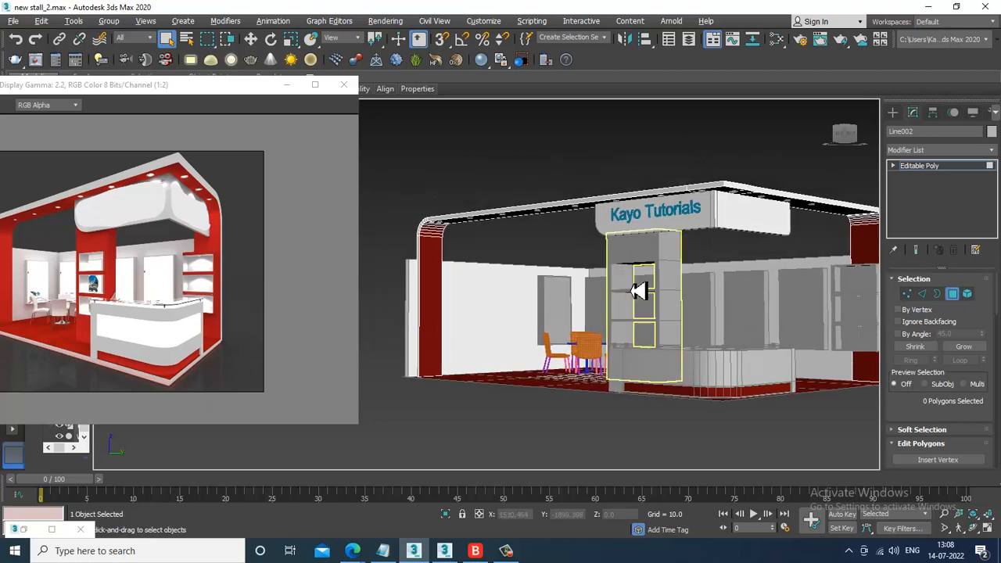
middle_click_drag(636, 270, 664, 306, "alt")
scroll(733, 292, "up", 6)
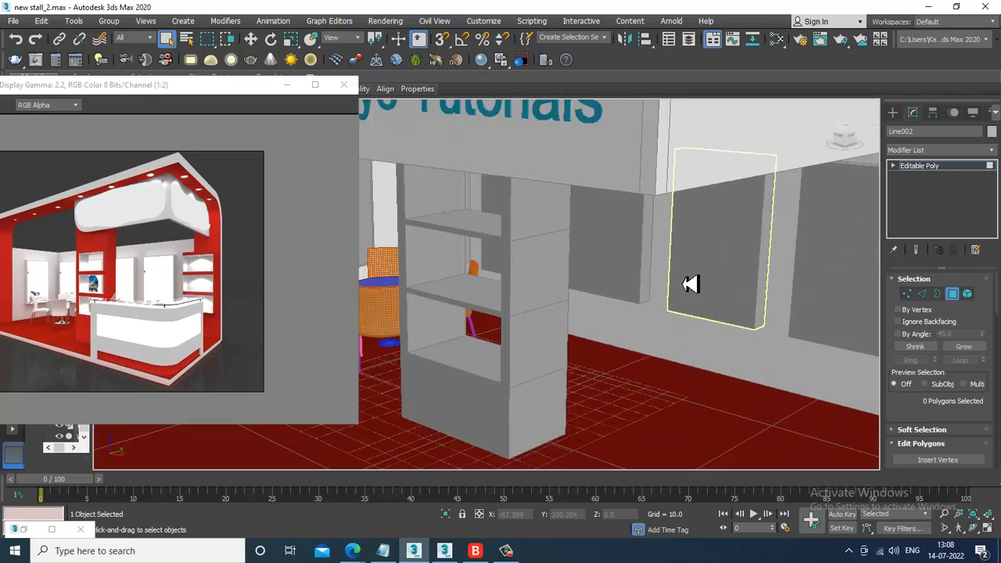
left_click(962, 173)
middle_click_drag(744, 319, 596, 243, "alt")
scroll(596, 242, "up", 3)
key("m")
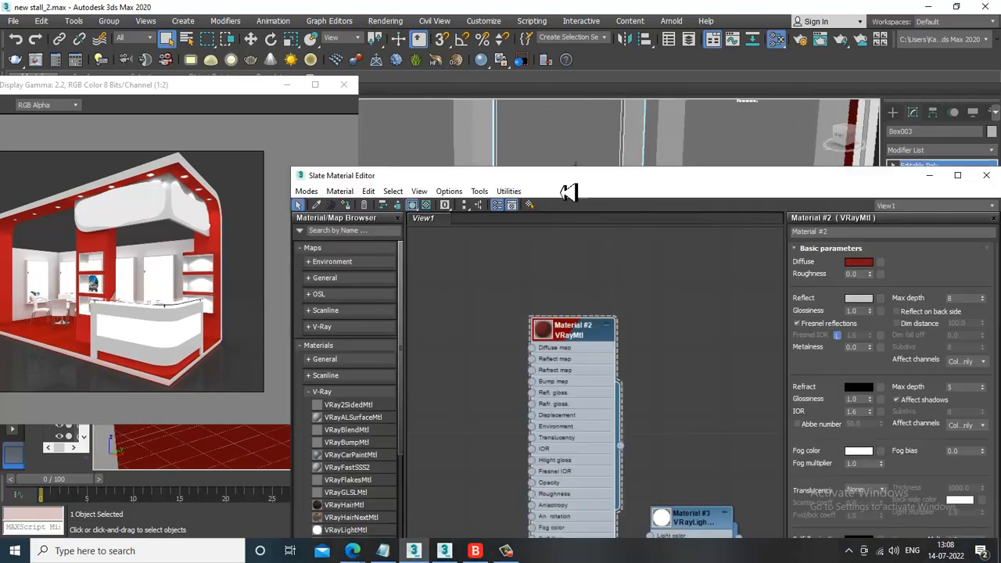
left_click_drag(577, 185, 560, 24)
middle_click_drag(563, 196, 509, 274)
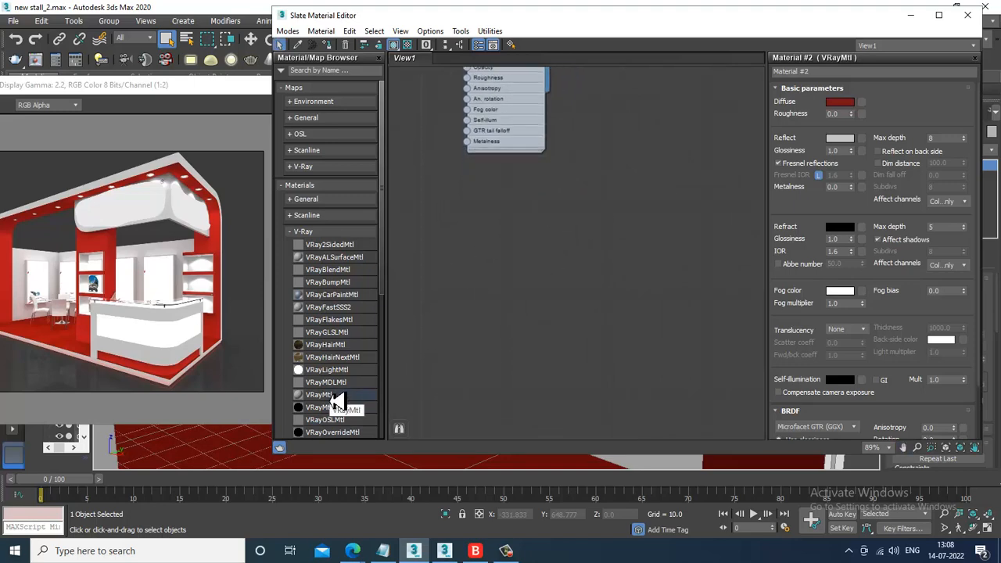
left_click_drag(508, 212, 505, 194)
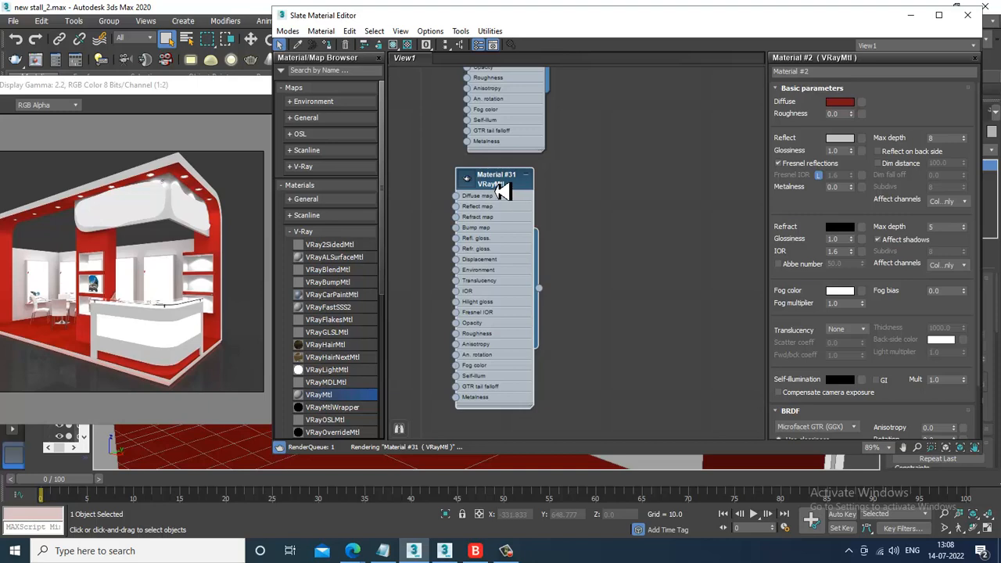
double_click(505, 192)
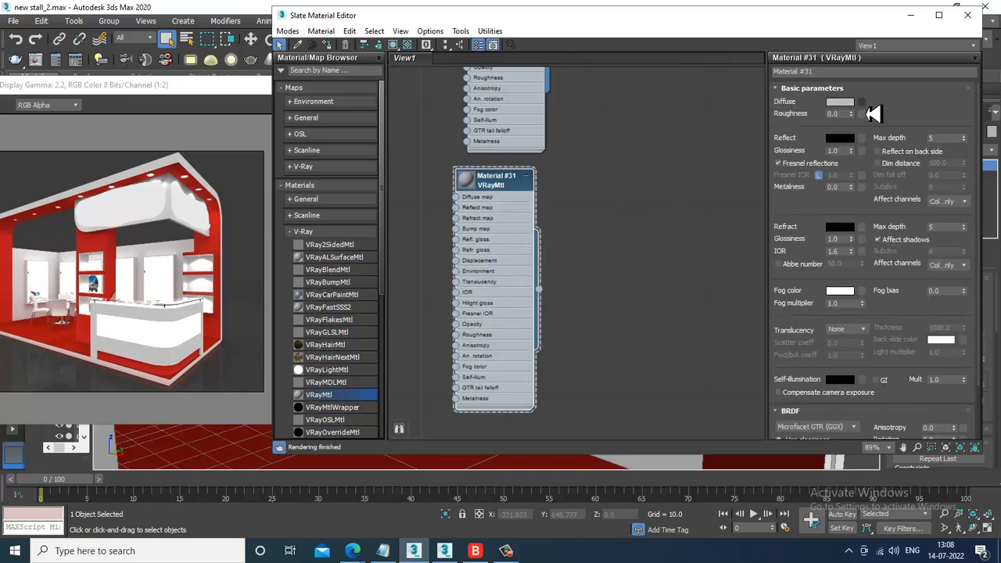
Load an image from the July 2022 stall folder on D: as the new material's diffuse bitmap and apply the material to the panel
left_click(862, 103)
left_click(392, 135)
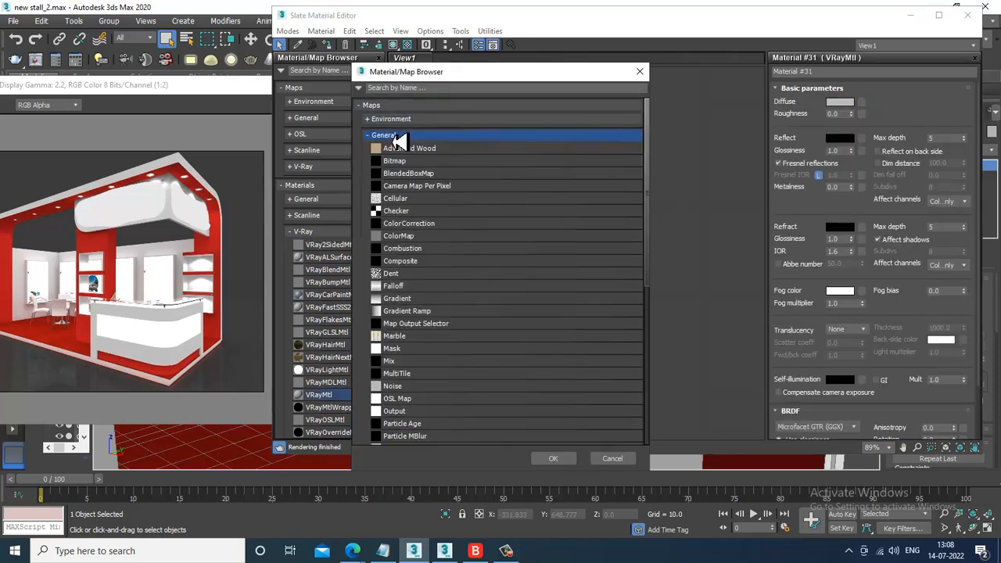
double_click(411, 162)
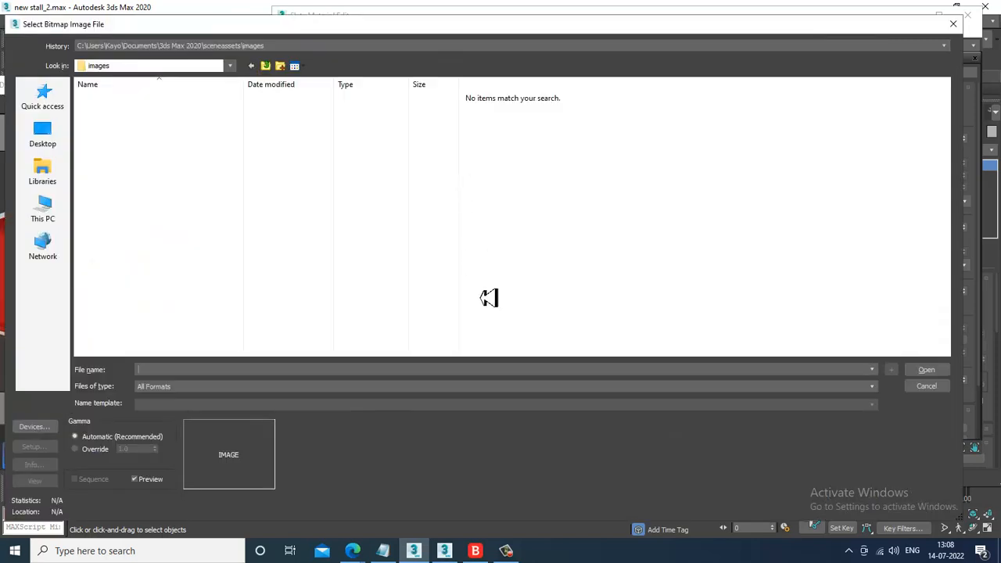
left_click(53, 217)
double_click(271, 190)
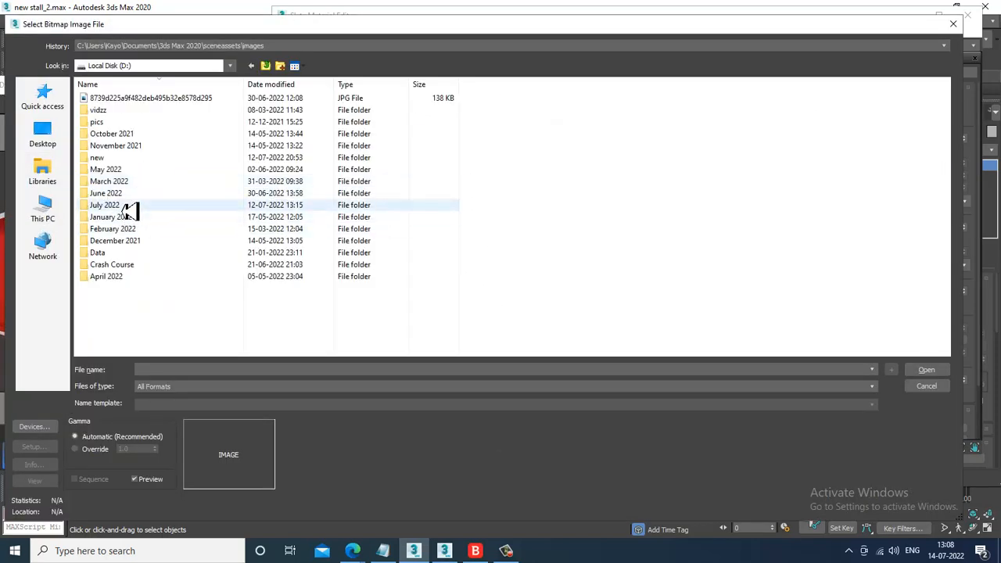
double_click(132, 207)
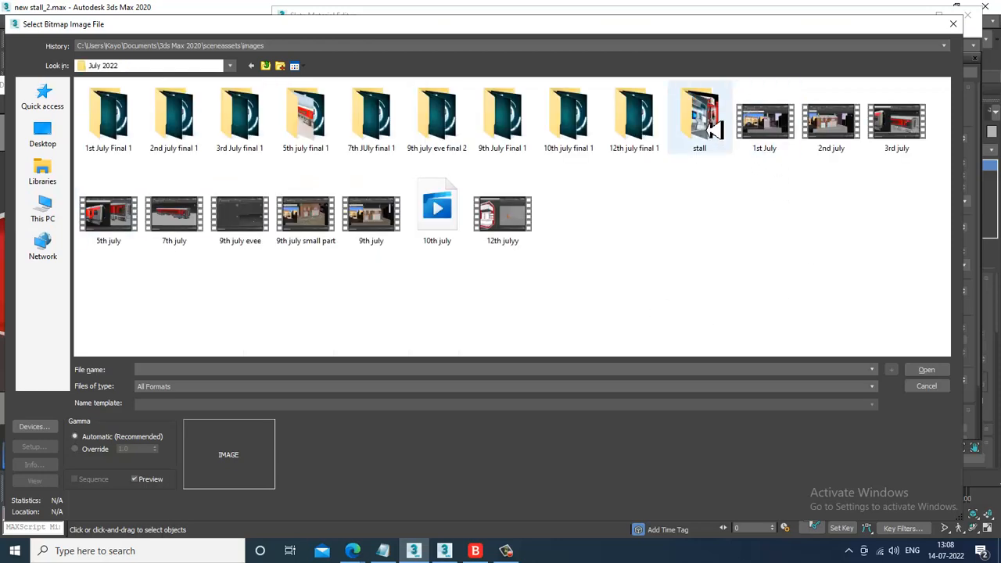
double_click(699, 117)
double_click(117, 144)
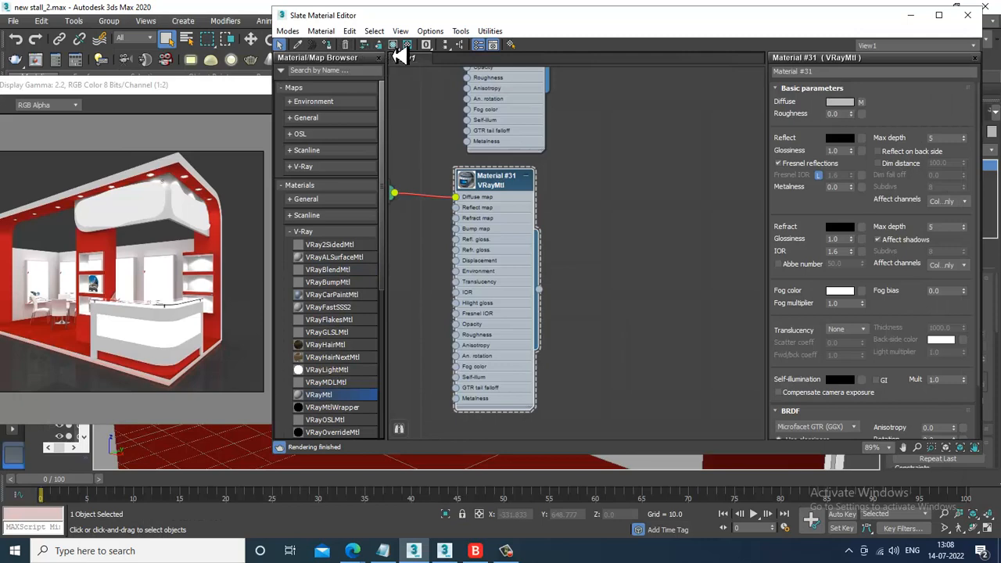
left_click(909, 16)
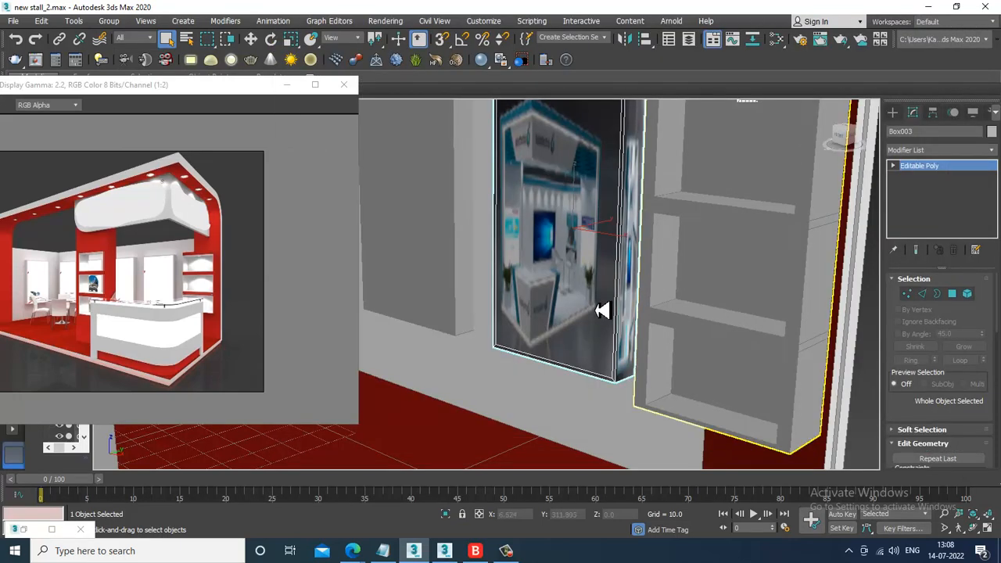
Add a UVW Map modifier to the textured back-wall panel beside the shelf unit and set its mapping to Box
scroll(790, 297, "up", 2)
left_click(935, 165)
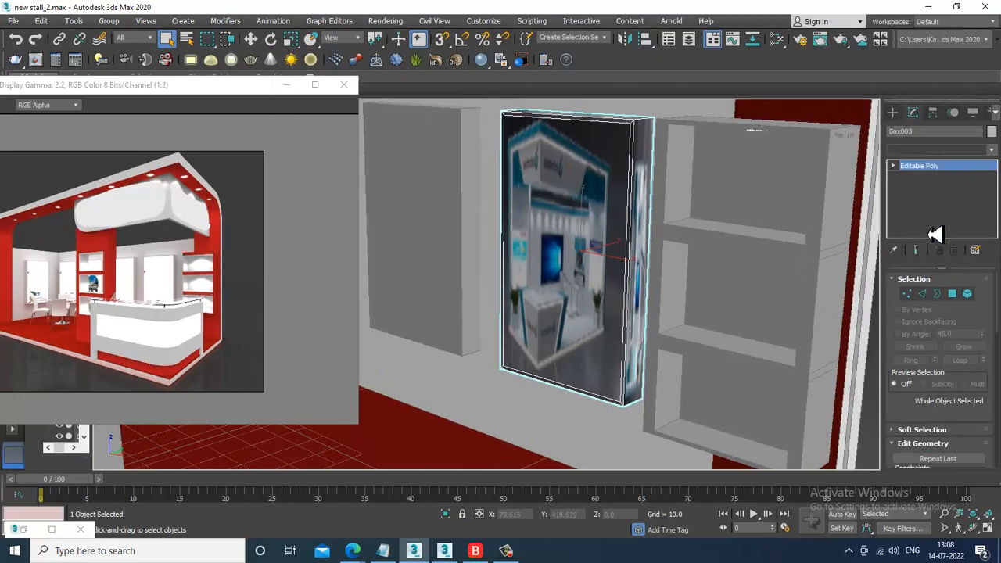
left_click(939, 151)
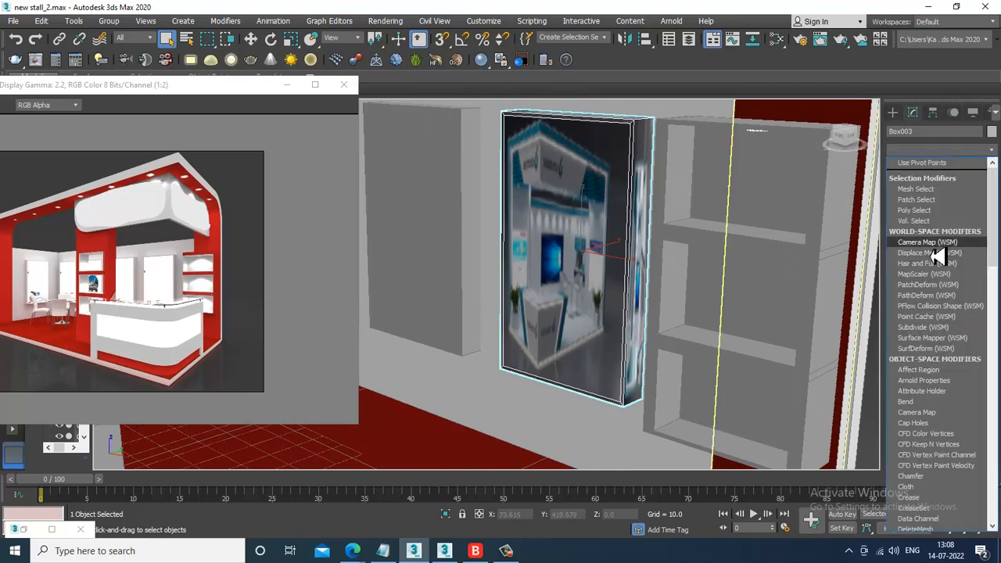
scroll(939, 255, "down", 10)
left_click(948, 409)
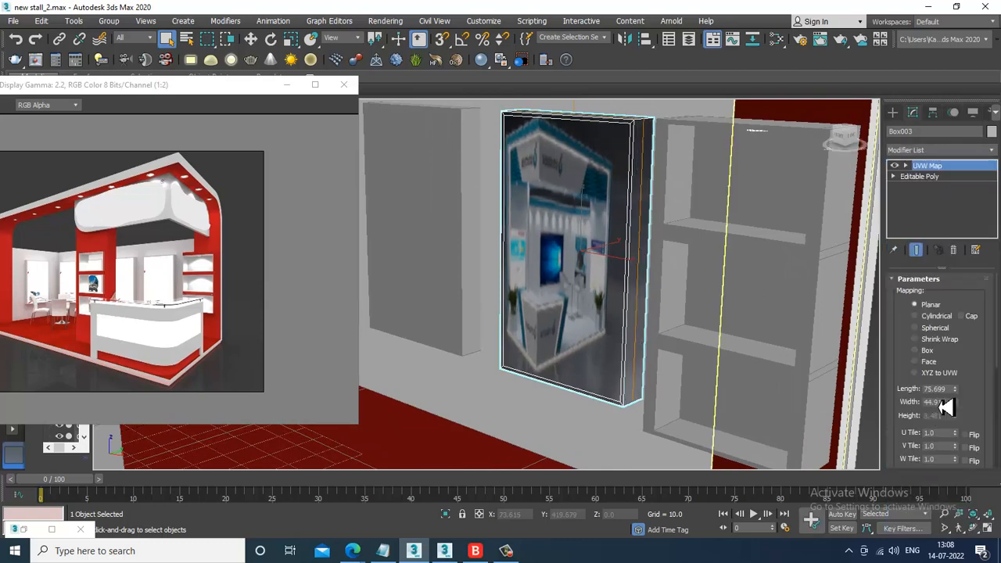
left_click(929, 351)
middle_click_drag(715, 347, 637, 297, "alt")
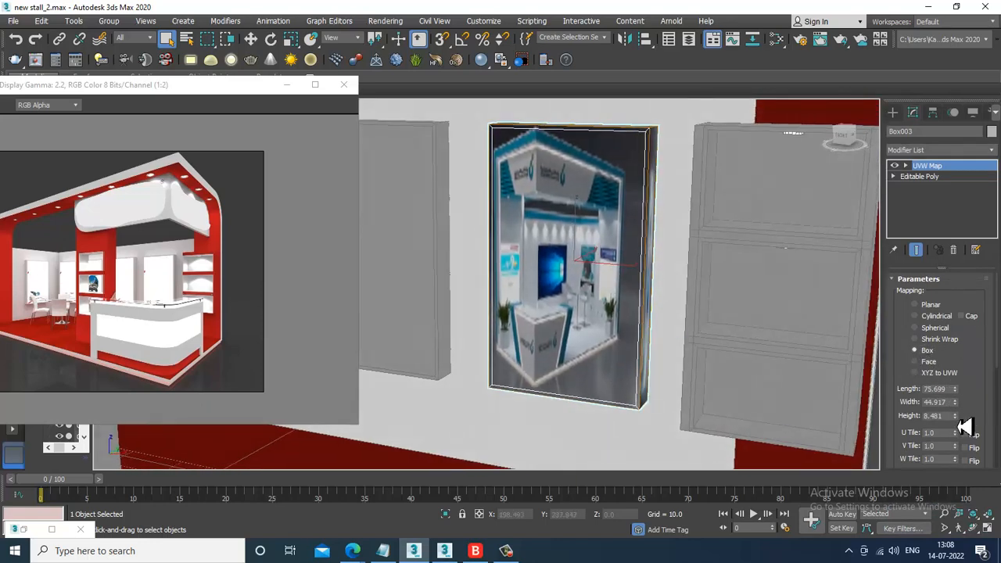
Widen the panel's UVW mapping to about 110.5 and convert the panel to an Editable Poly
left_click_drag(955, 403, 934, 313)
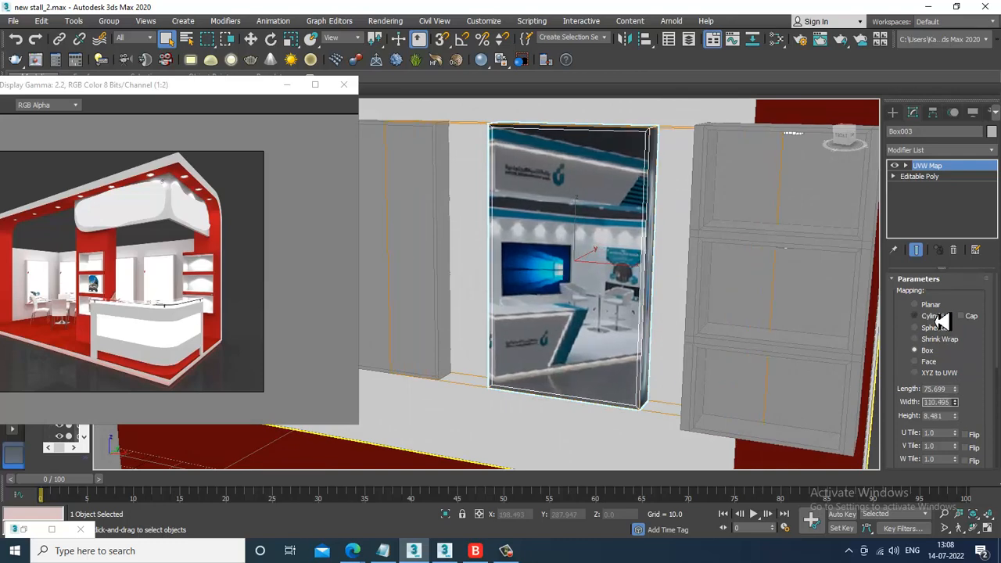
left_click(954, 387)
left_click_drag(962, 408, 956, 393)
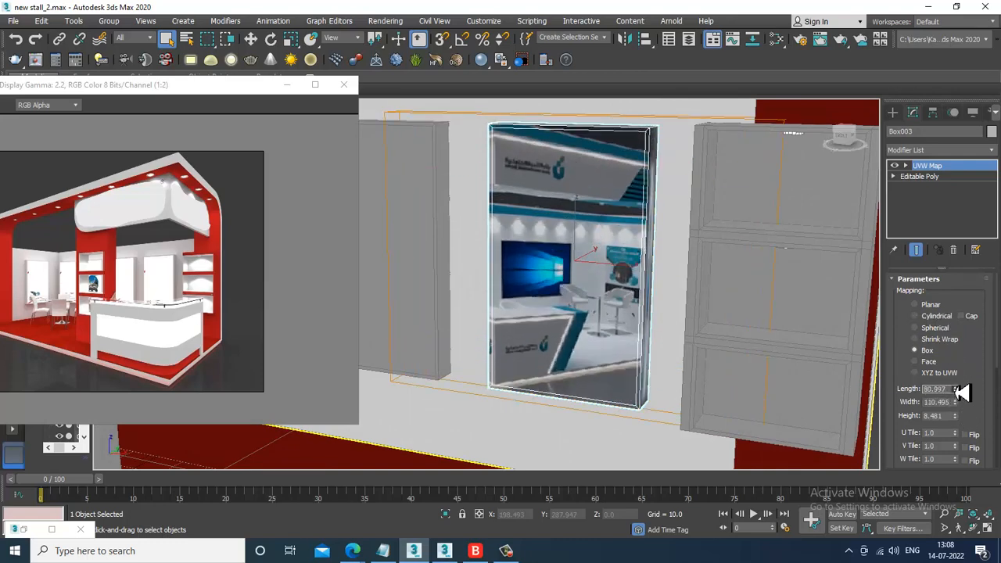
middle_click_drag(626, 165, 599, 176, "alt")
key("w")
right_click(601, 174)
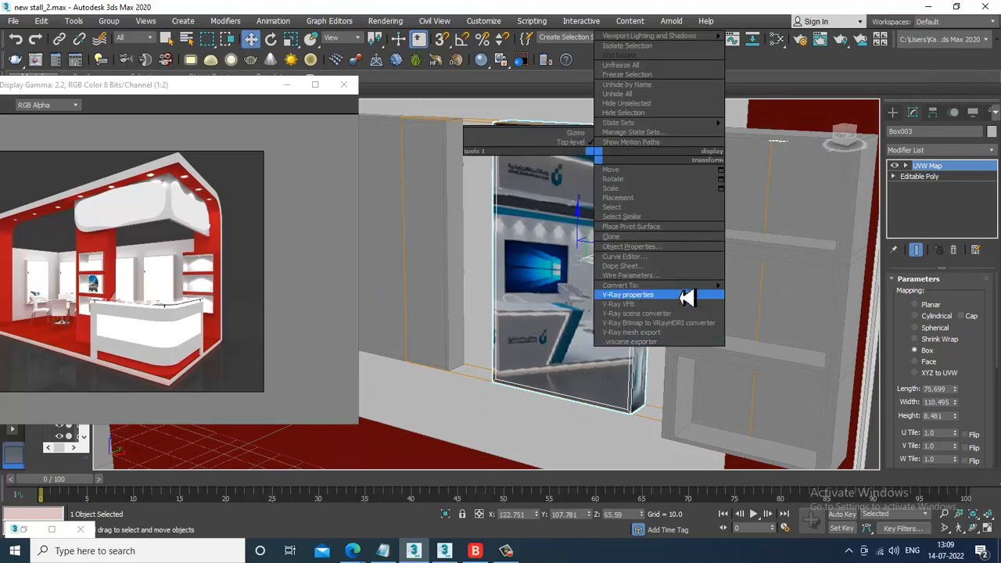
mouse_move(687, 286)
left_click(774, 296)
Isolate the panel and assign the white VRayMtl Material #19 to its frame and side polygons
middle_click_drag(717, 257, 963, 227, "alt")
key("alt+q")
left_click(953, 294)
scroll(602, 266, "down", 5)
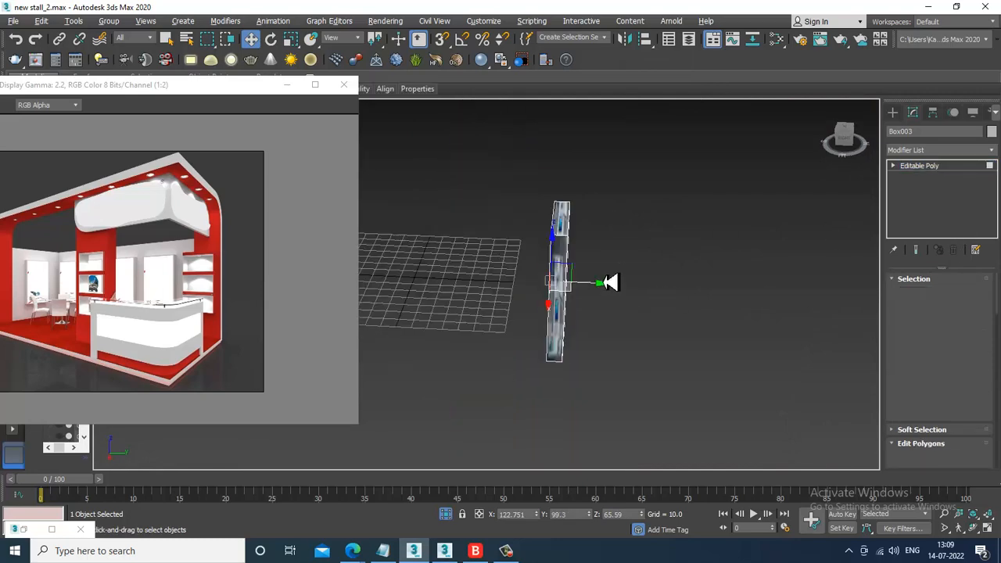
middle_click_drag(602, 266, 611, 249, "alt")
middle_click_drag(644, 415, 644, 273, "alt")
key("m")
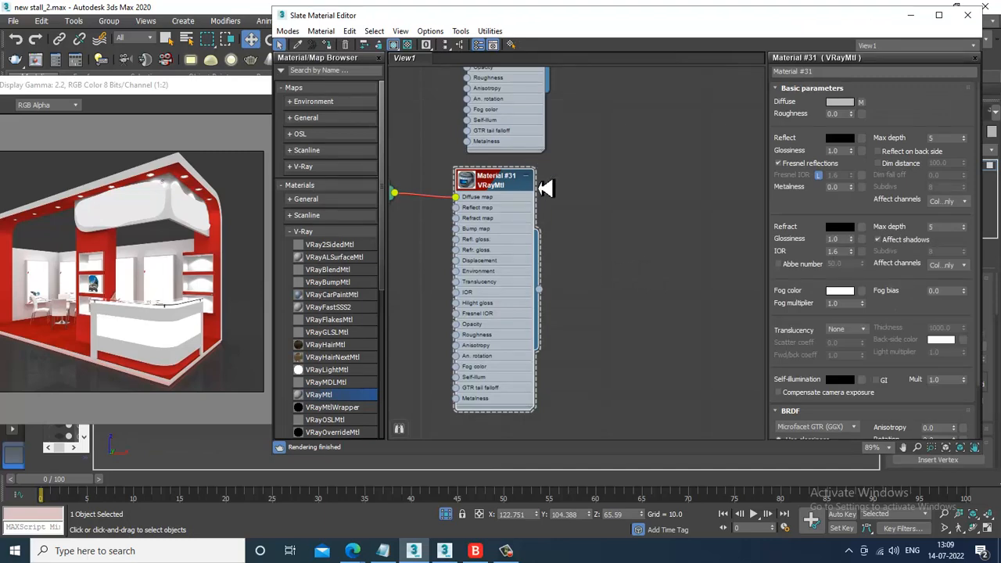
middle_click_drag(520, 62, 577, 309)
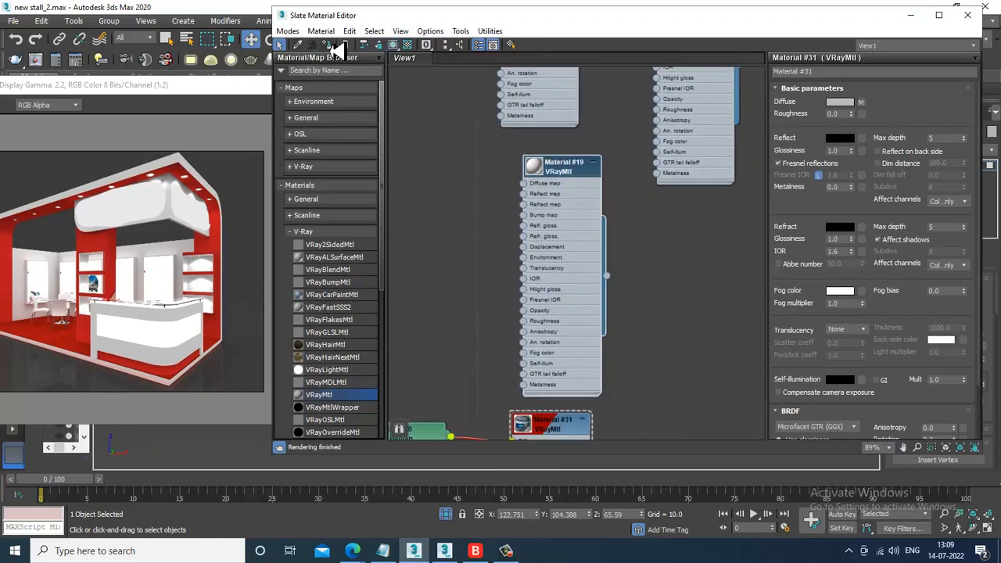
left_click(910, 15)
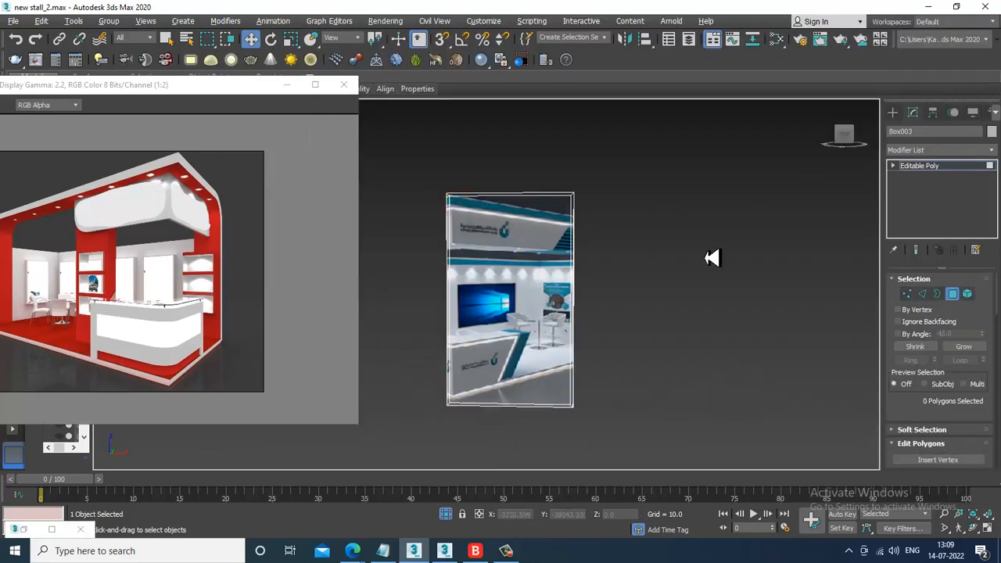
End the panel's isolation to bring back the whole stall and leave polygon editing
middle_click_drag(711, 257, 699, 173, "alt")
right_click(689, 167)
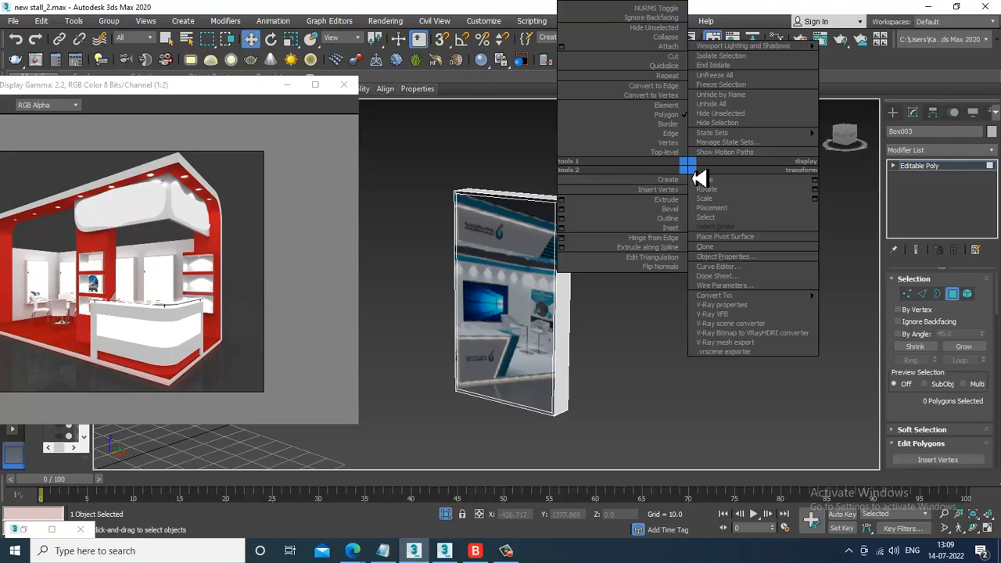
left_click(713, 64)
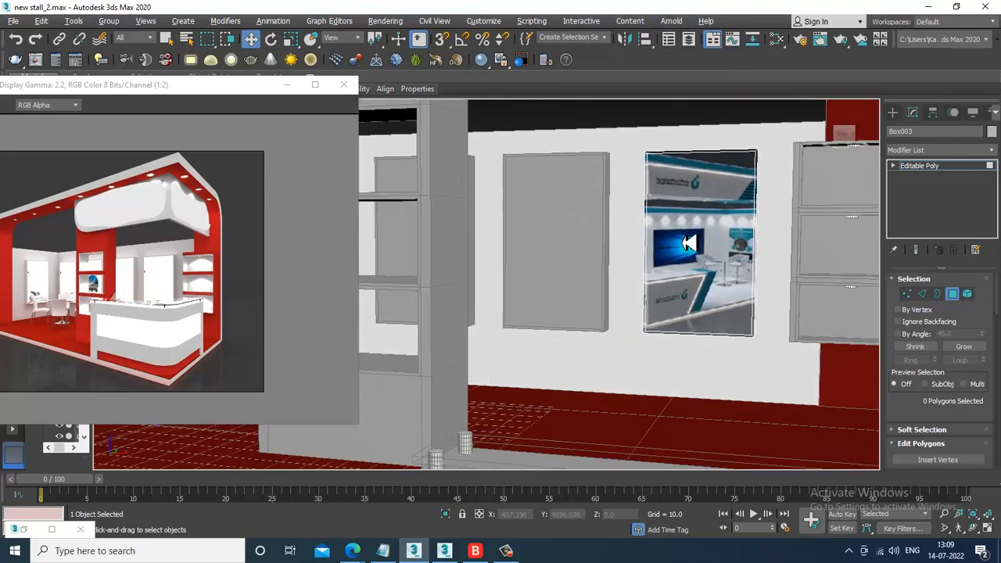
left_click(951, 169)
Select the front polygon of the adjacent blank panel and create a new VRayMtl in the material graph
left_click(557, 243)
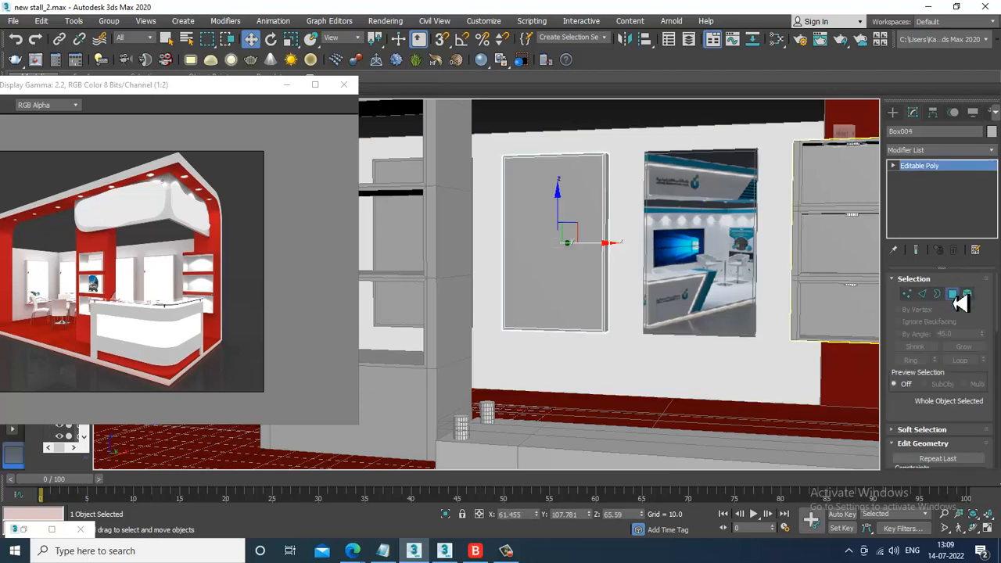
left_click(953, 295)
left_click(553, 218)
key("m")
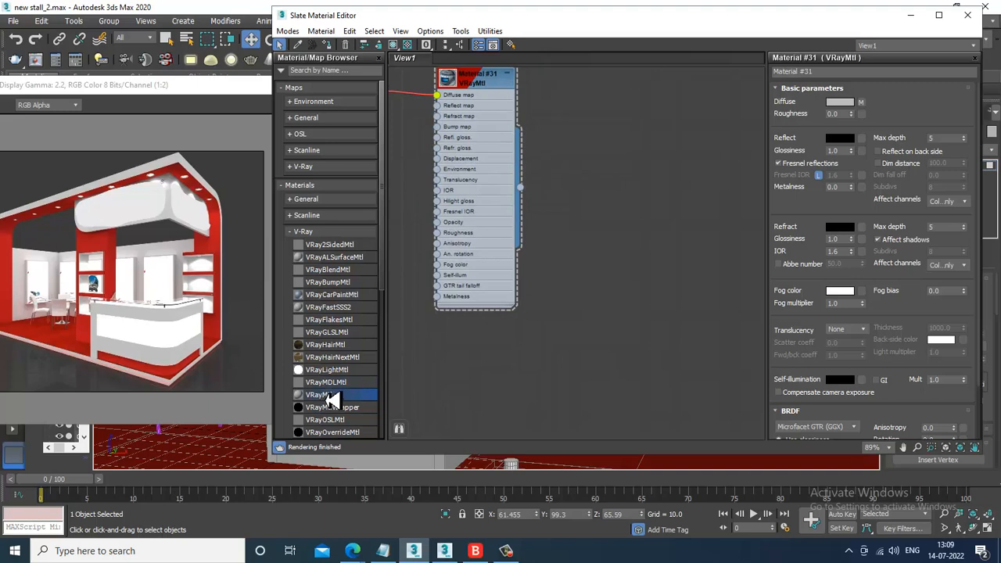
left_click_drag(332, 399, 651, 170)
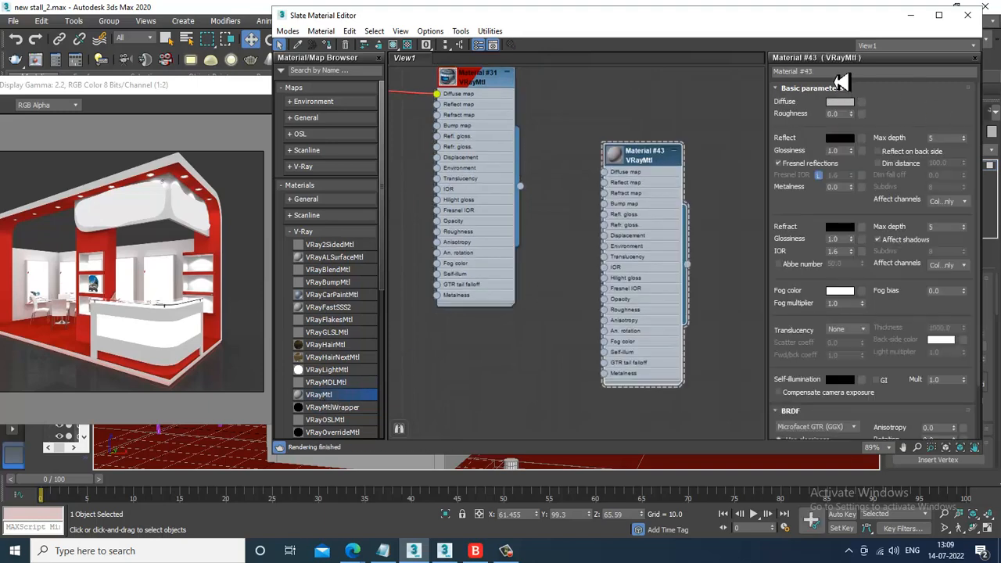
Load the green 14-exhibition stall image as the new material's diffuse bitmap and apply the material to the selected front polygon
left_click(865, 102)
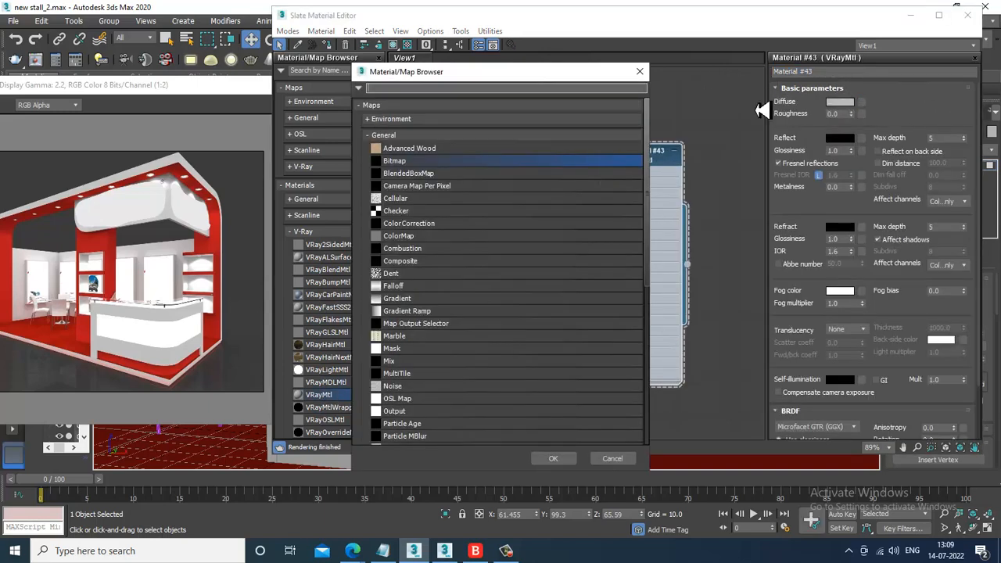
double_click(408, 170)
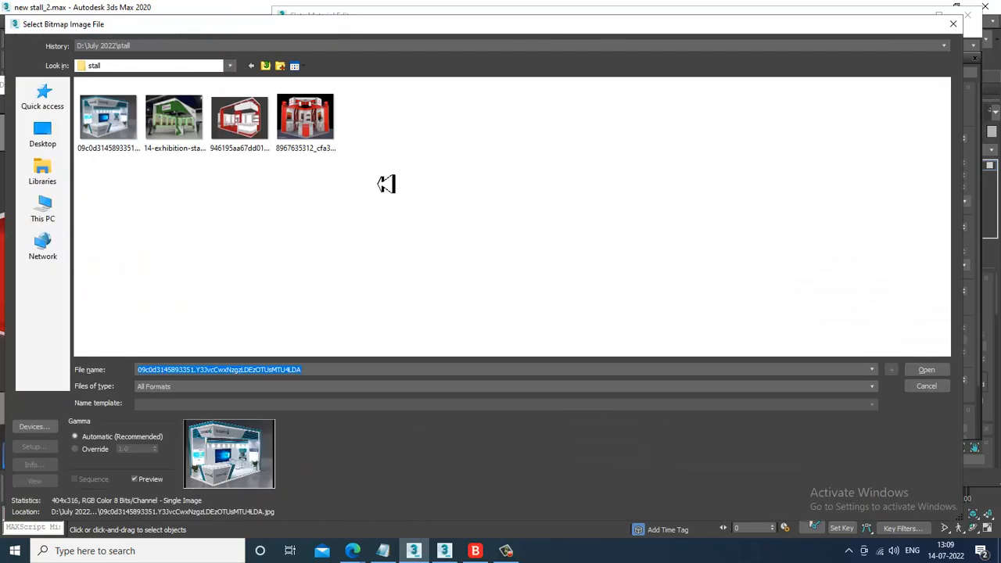
double_click(176, 117)
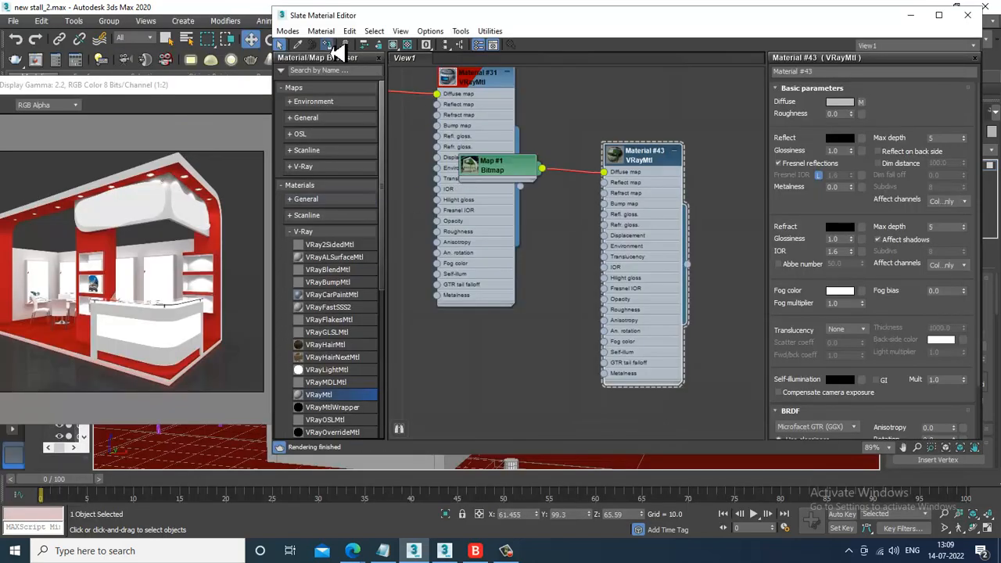
left_click(393, 45)
left_click(911, 15)
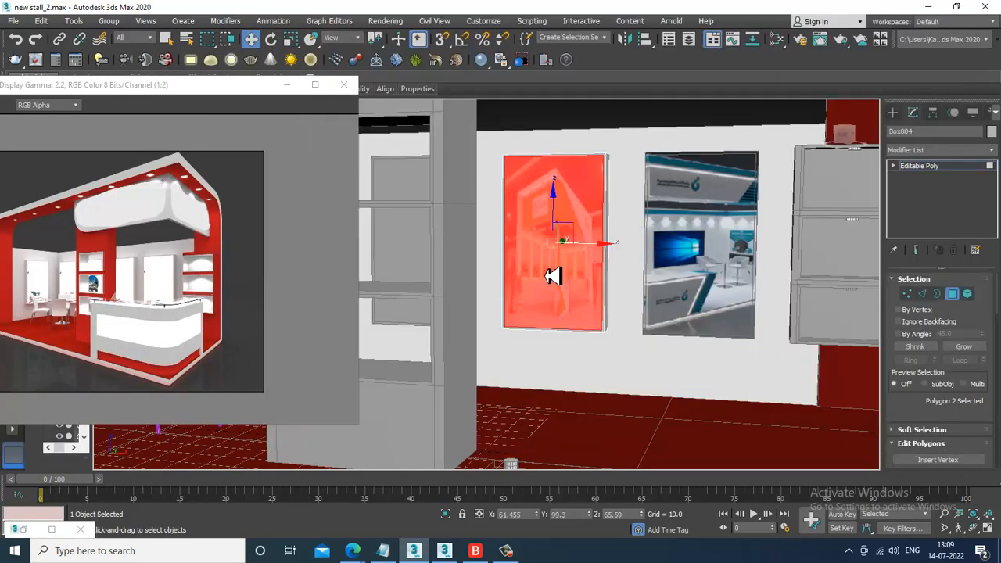
Add a UVW Map modifier to the selected front polygon with Box mapping and a height of 1
scroll(546, 271, "up", 5)
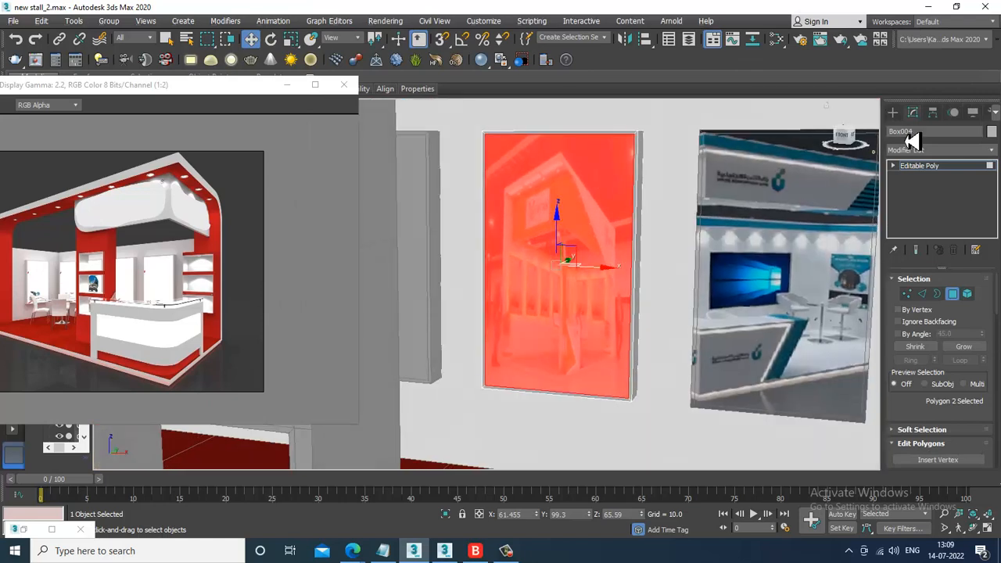
left_click(928, 150)
key("u")
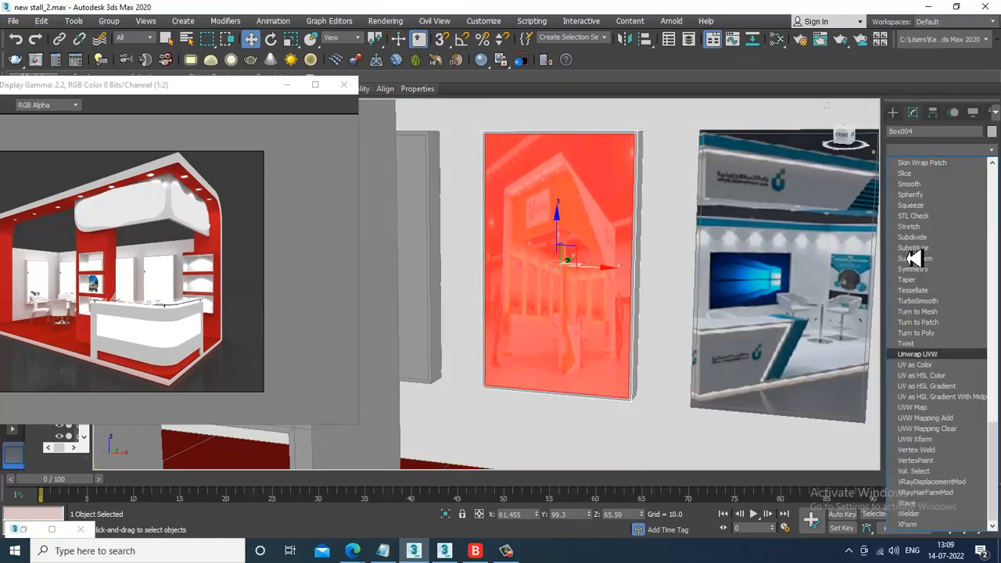
left_click(931, 408)
left_click(917, 351)
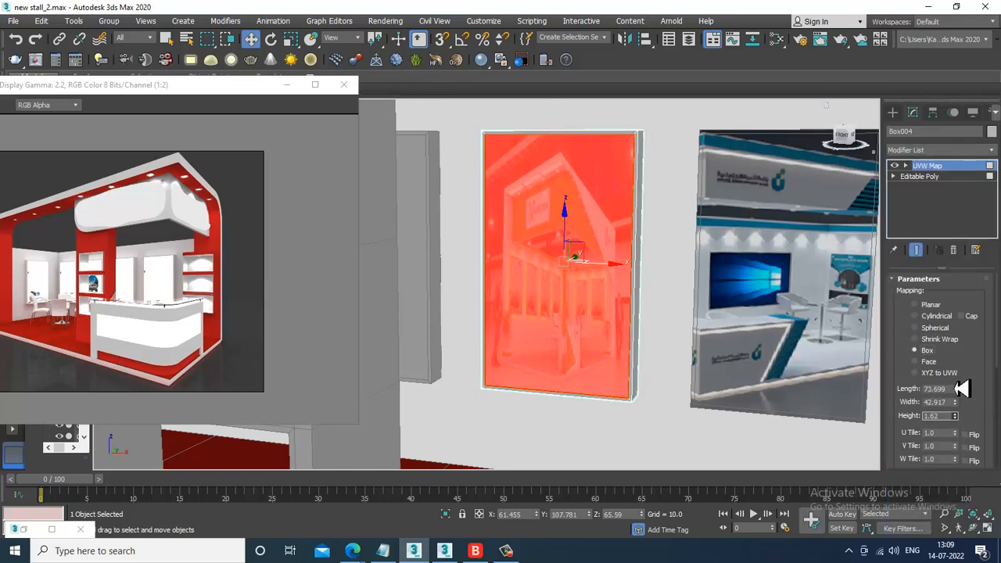
type("1")
key("Return")
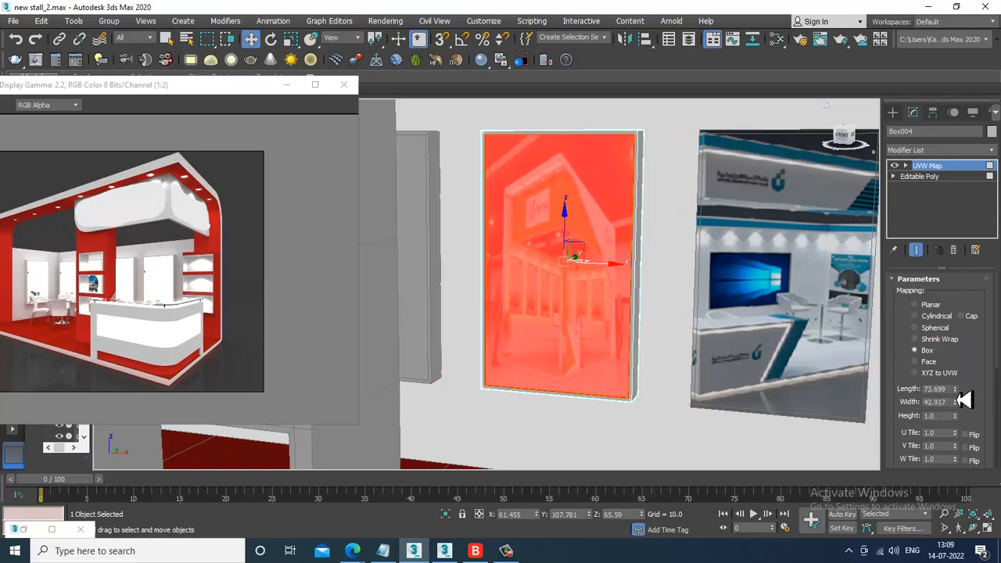
Try a slightly longer UVW mapping, cancel it, and convert the green-stall panel to an Editable Poly
left_click_drag(956, 389, 969, 392)
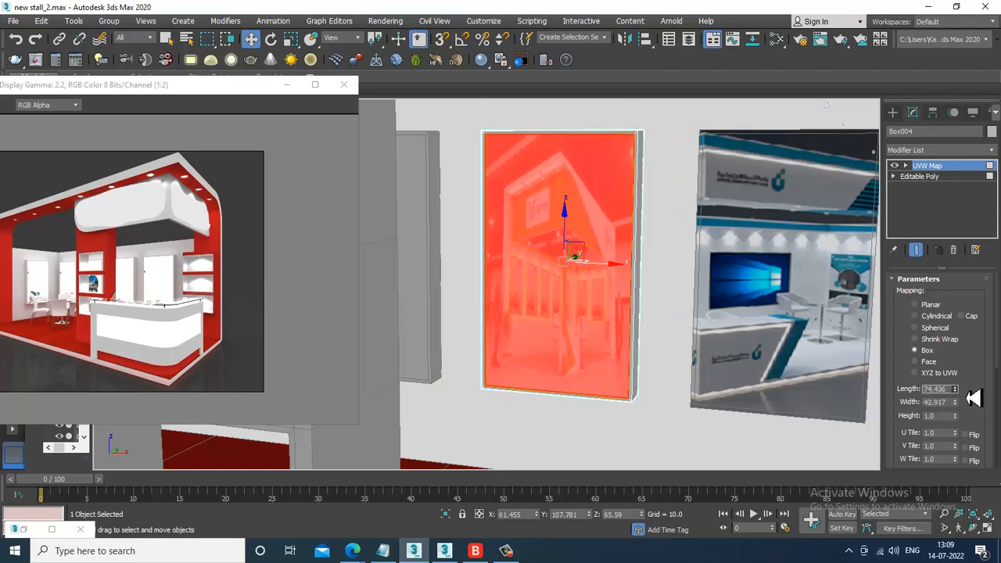
right_click(974, 399)
right_click(566, 175)
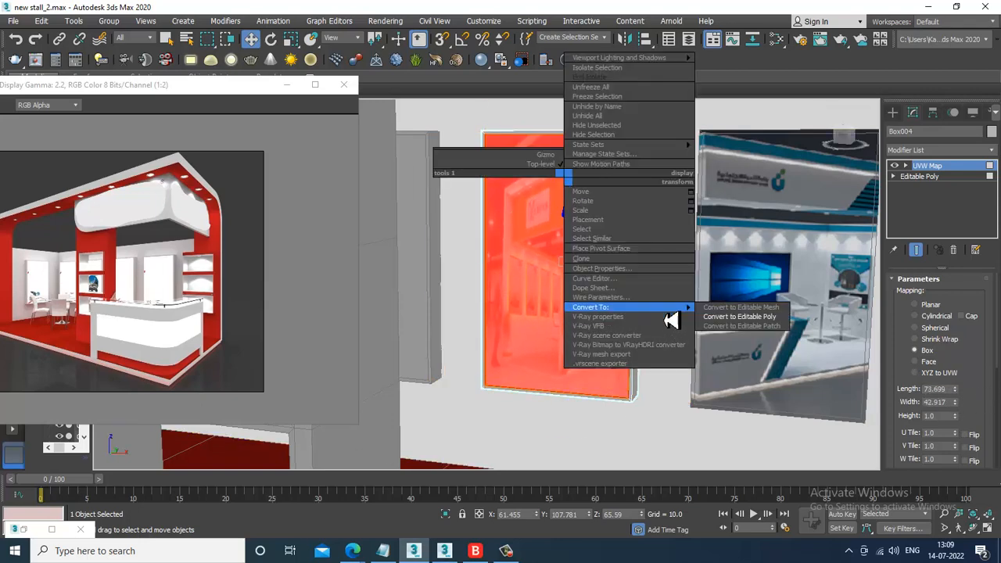
left_click(747, 317)
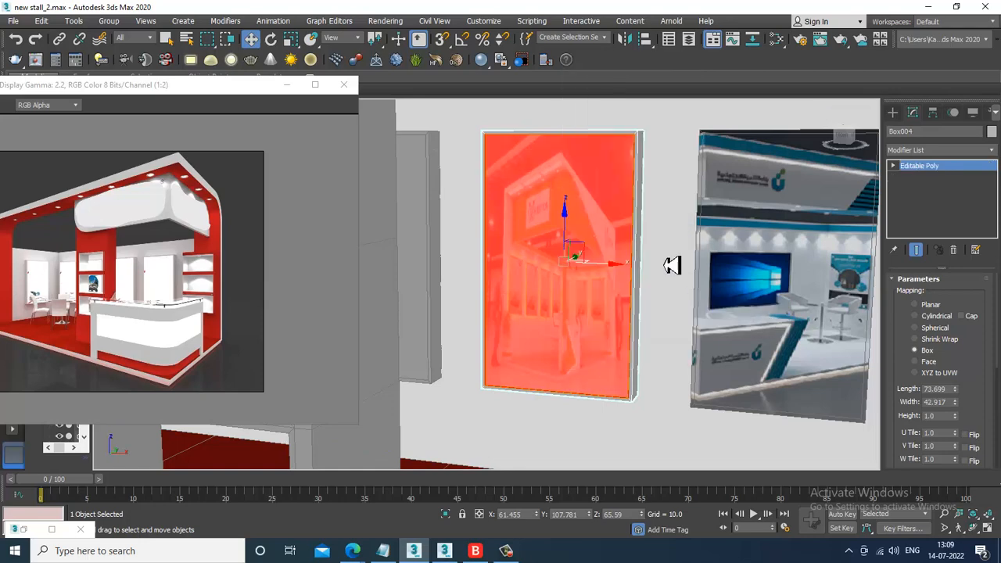
Select the green-stall panel's frame and side polygons without the front image and assign the white Material #19 to them
middle_click_drag(672, 265, 633, 261, "alt")
left_click(953, 295)
left_click(508, 304)
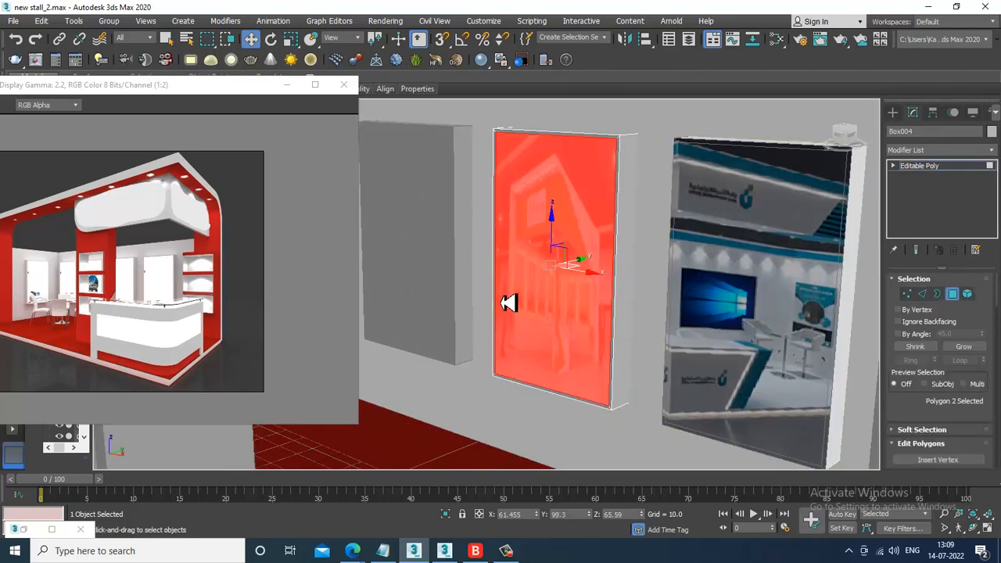
key("ctrl+a")
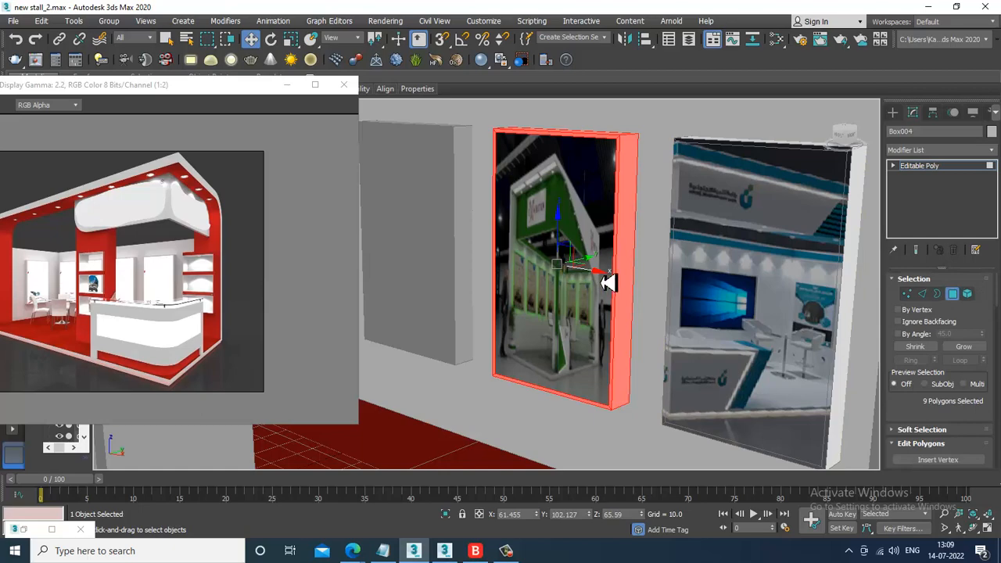
key("m")
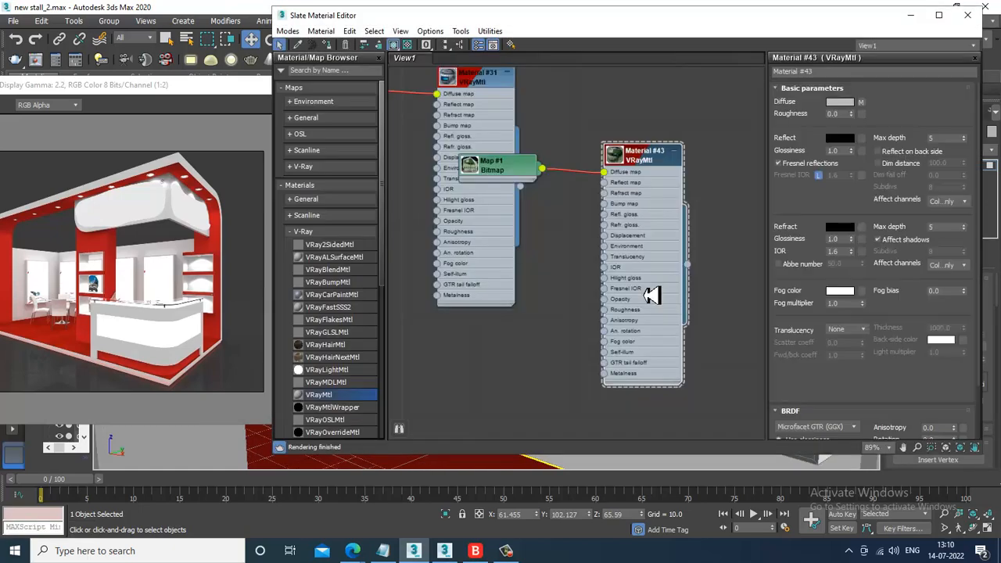
scroll(576, 243, "up", 2)
middle_click_drag(577, 243, 577, 388)
double_click(521, 138)
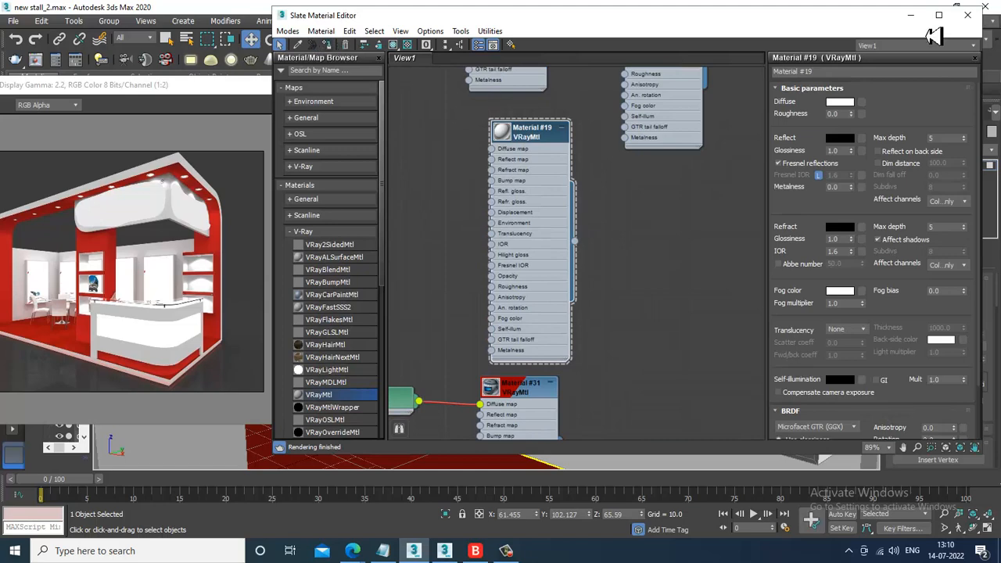
left_click(910, 15)
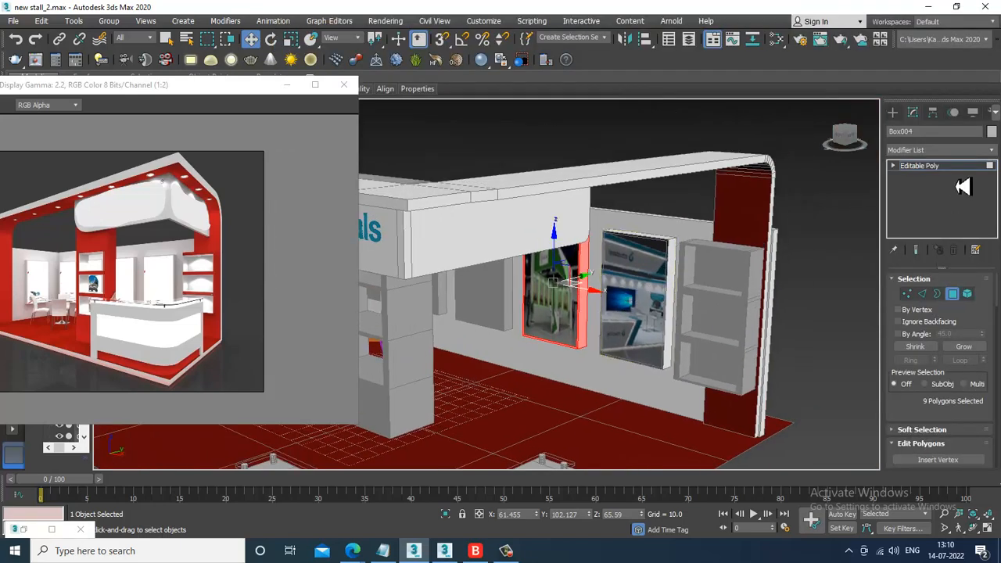
Clear the selection and select the blank back-wall panel behind the central shelf unit
key("ctrl+d")
scroll(712, 230, "up", 3)
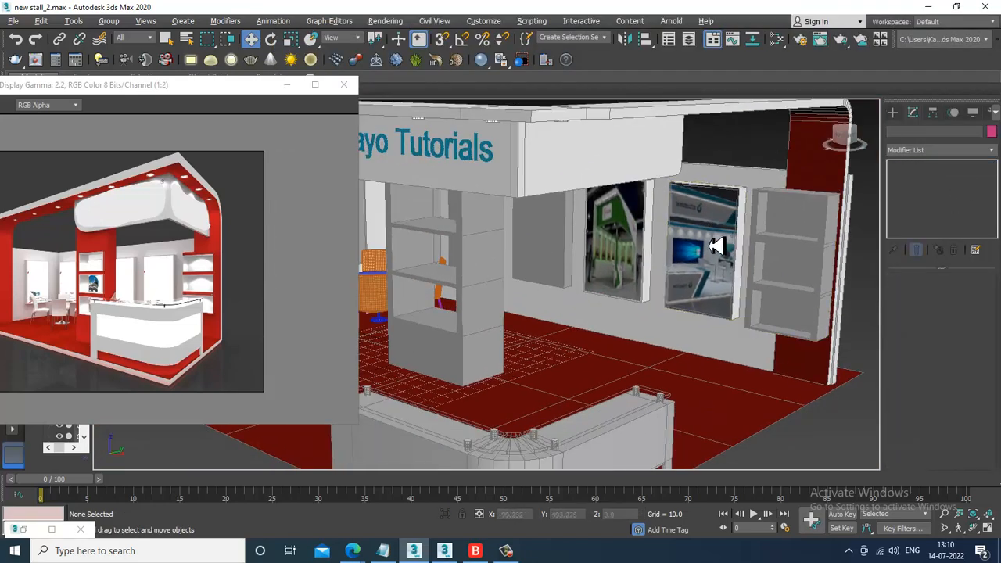
middle_click_drag(712, 231, 662, 259, "alt")
scroll(671, 264, "up", 4)
scroll(688, 253, "down", 1)
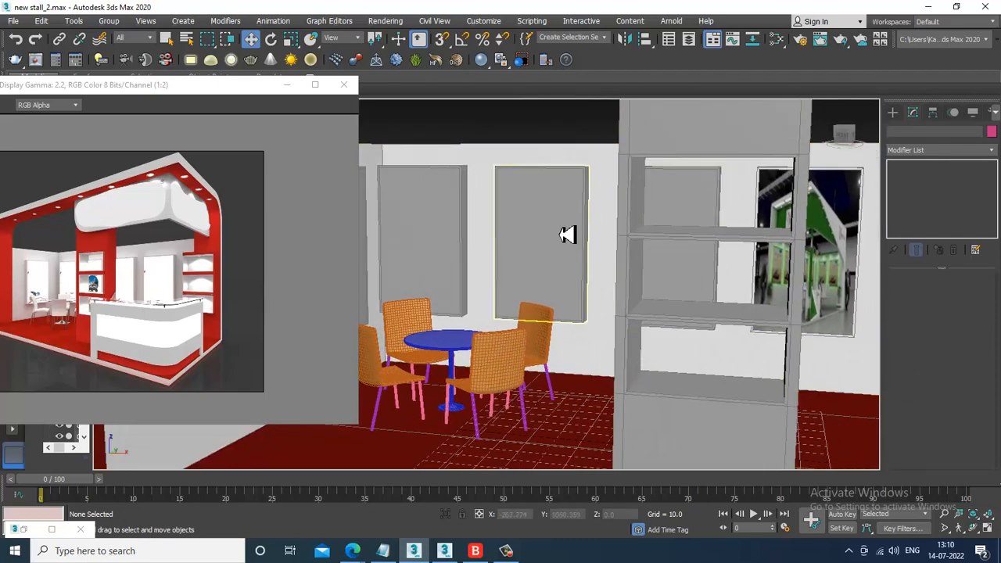
left_click(706, 230)
scroll(707, 230, "up", 3)
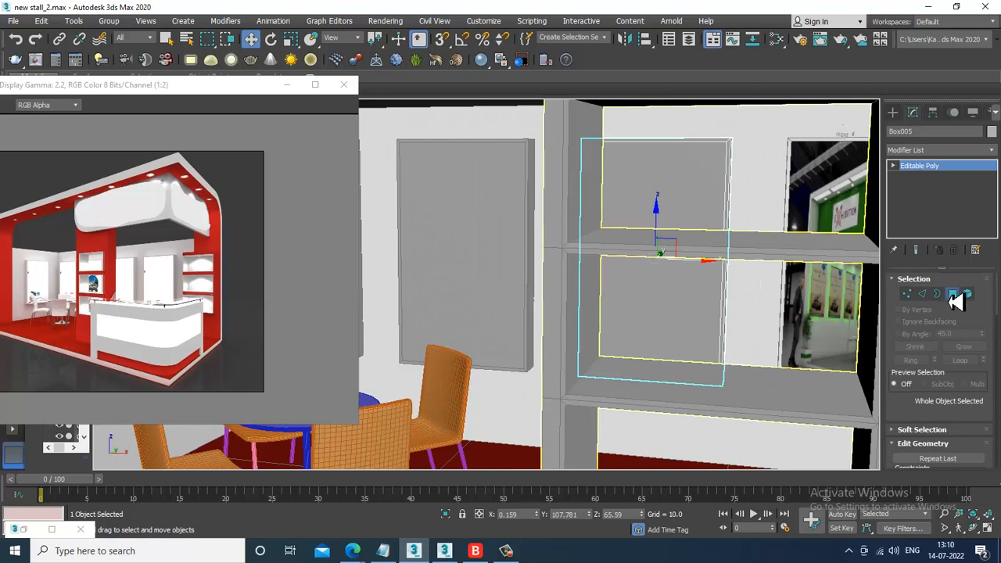
Switch the blank panel to polygon editing and add a new VRayMtl material in the Slate Material Editor
left_click(953, 296)
key("m")
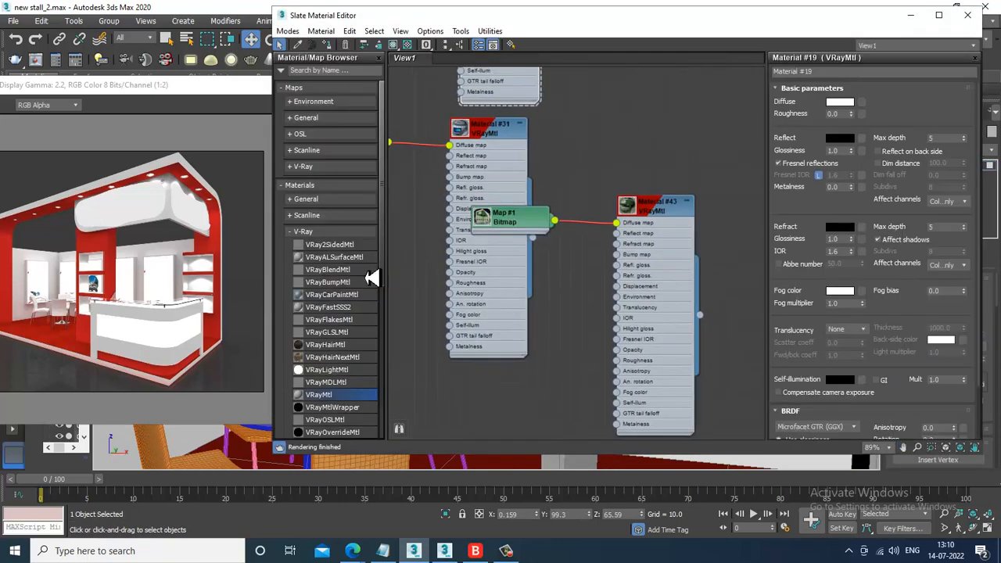
middle_click_drag(683, 351, 645, 142)
left_click_drag(333, 403, 505, 226)
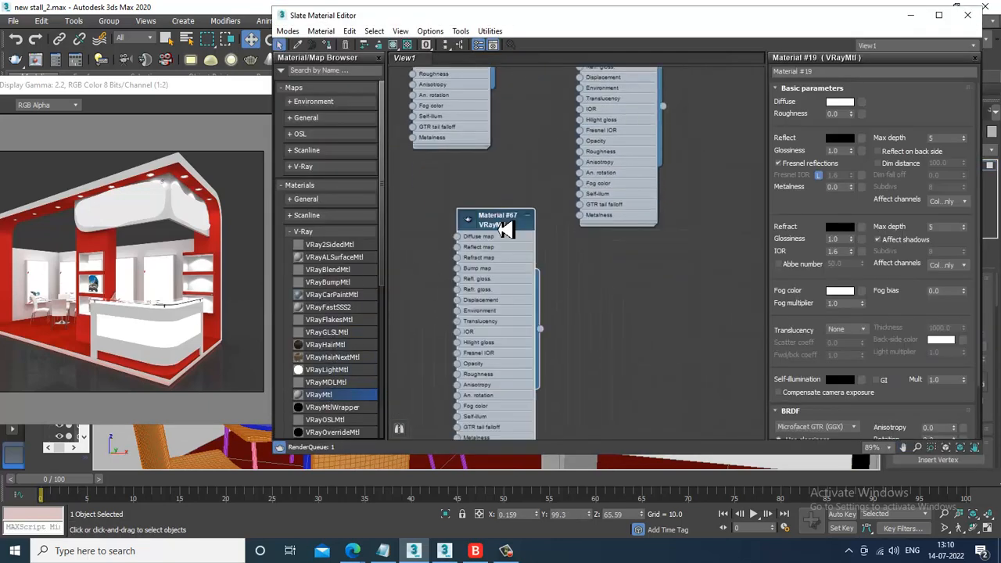
Load the red-and-white stall image starting with 946195aa67dd01 as the new material's diffuse bitmap and assign it to the panel's front polygon
left_click(862, 103)
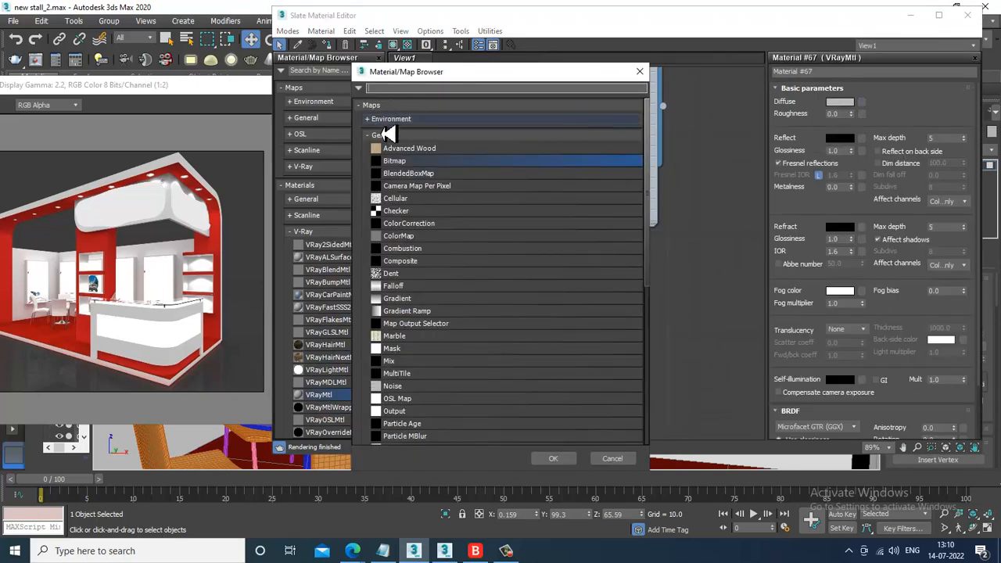
double_click(405, 163)
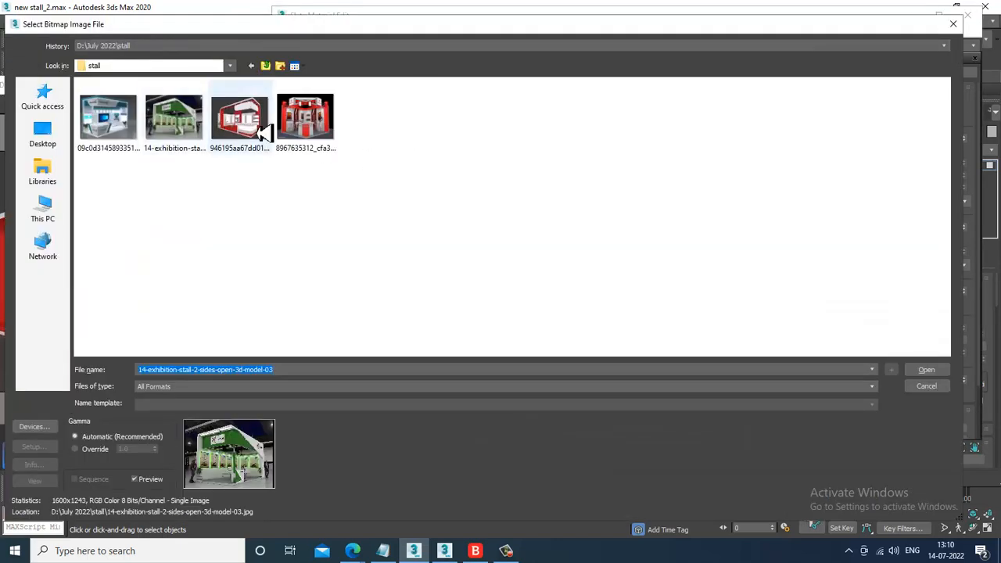
left_click(263, 133)
double_click(263, 133)
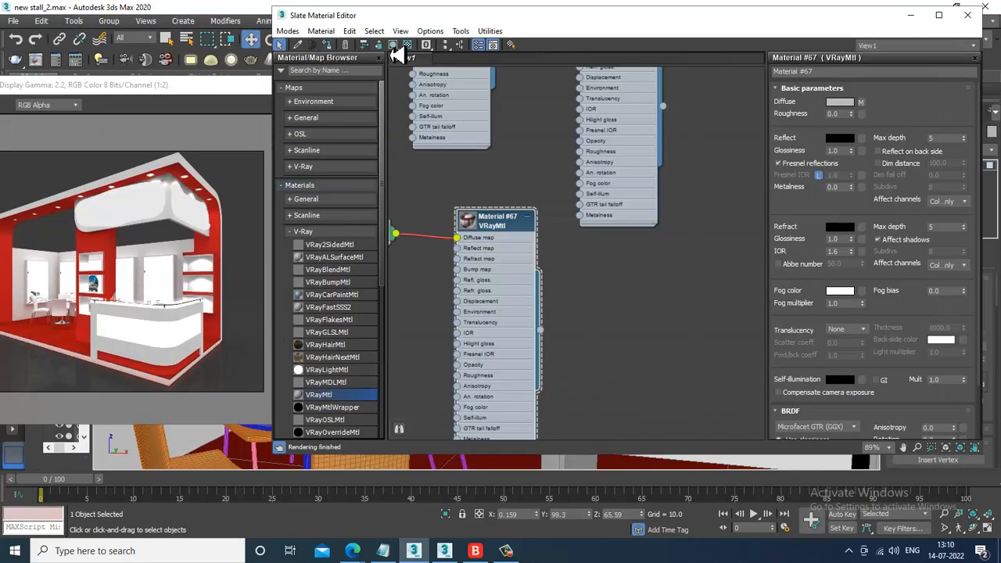
left_click(911, 15)
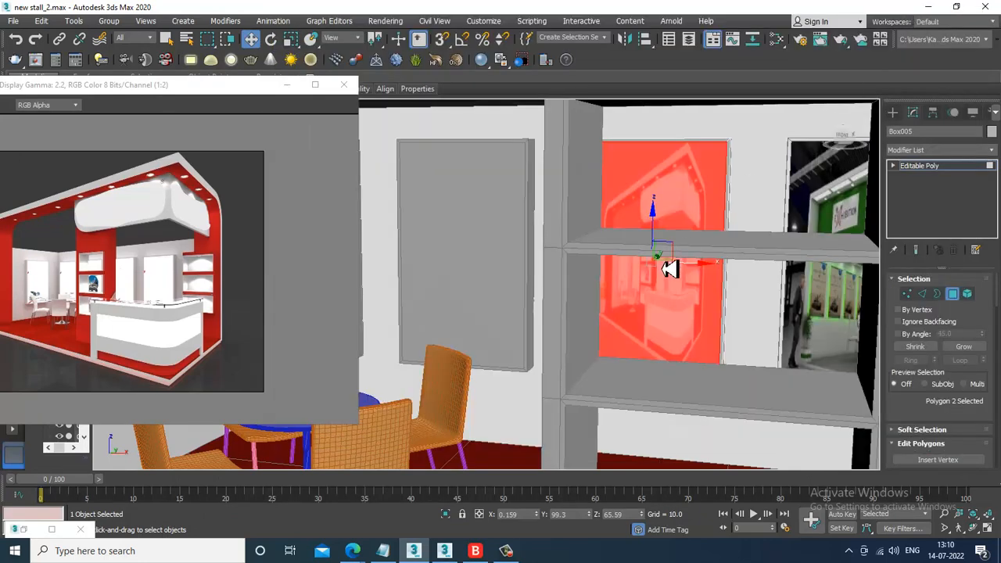
Invert the polygon selection to the panel's frame and sides and assign the white Material #19 to them
middle_click_drag(665, 279, 649, 263, "alt")
left_click(954, 296)
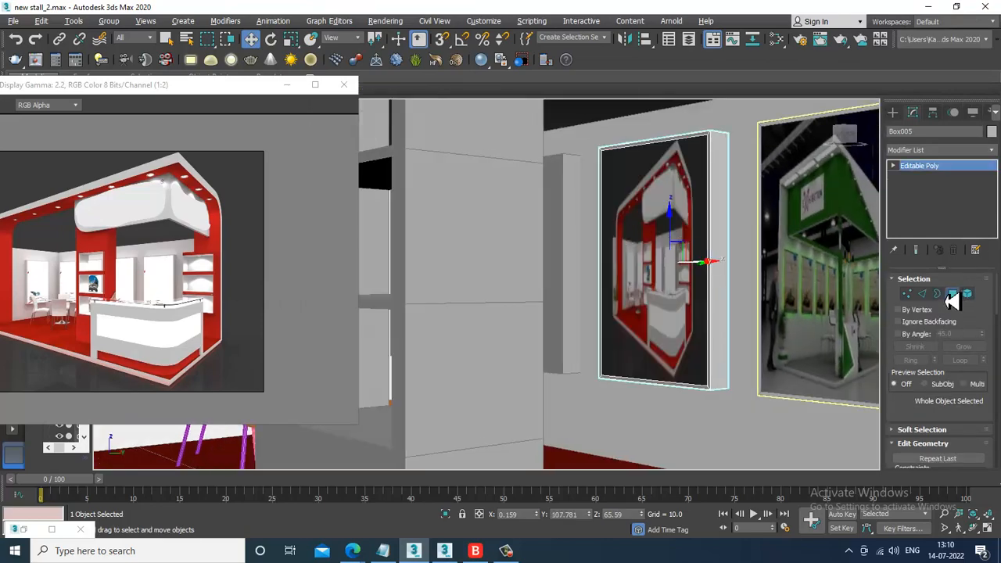
left_click(952, 295)
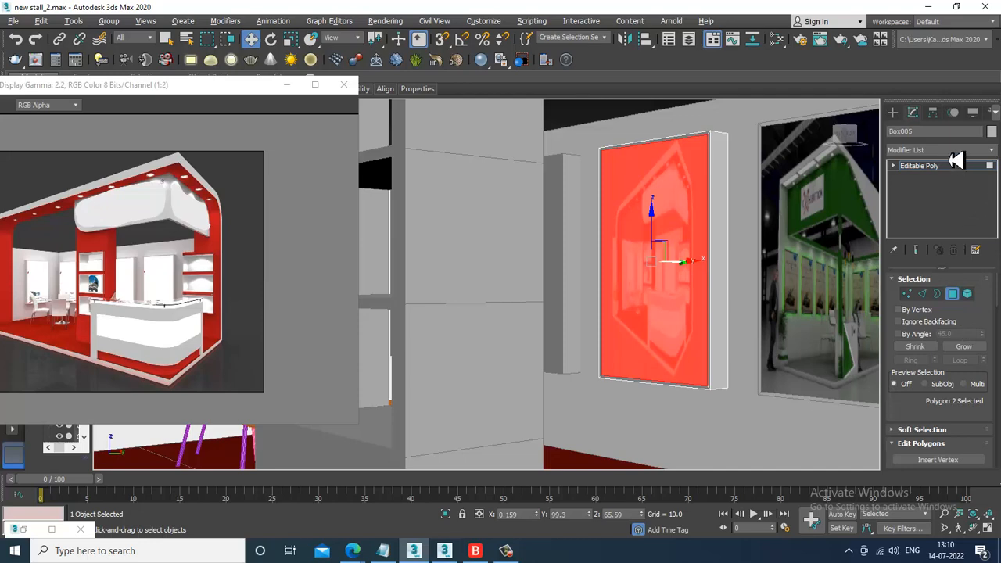
key("ctrl+i")
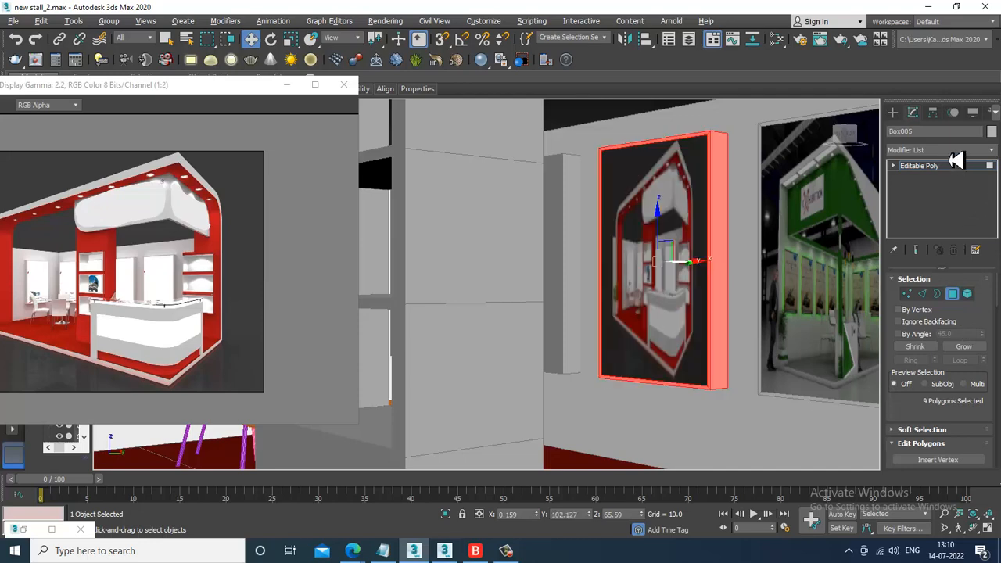
key("m")
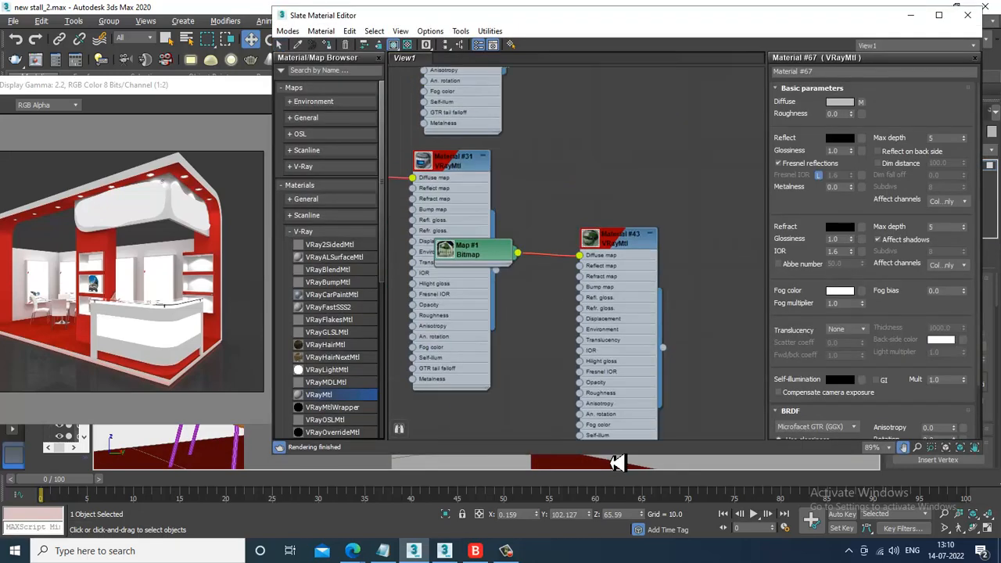
left_click(508, 86)
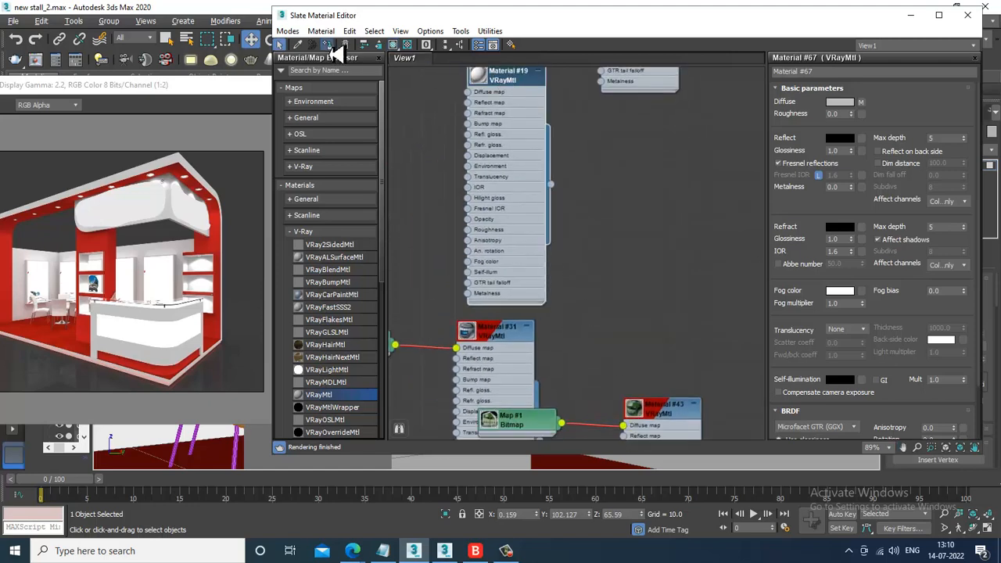
left_click(911, 15)
Leave the red-stall panel and select the front polygon of the next blank back-wall panel beside the seating area
middle_click_drag(681, 320, 815, 283, "alt")
left_click(952, 175)
scroll(559, 305, "down", 3)
middle_click_drag(559, 306, 622, 291, "alt")
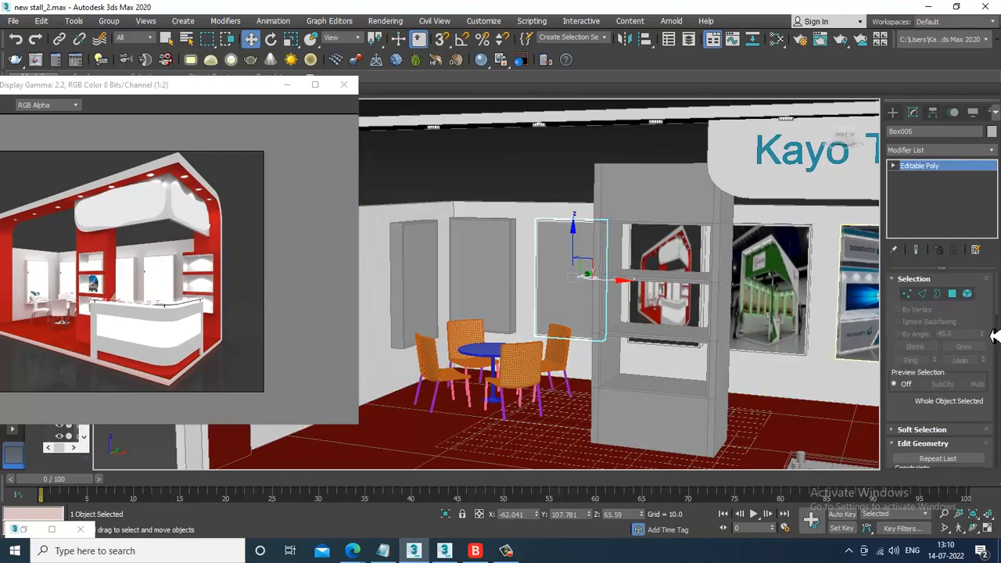
left_click(953, 295)
left_click(550, 246)
key("m")
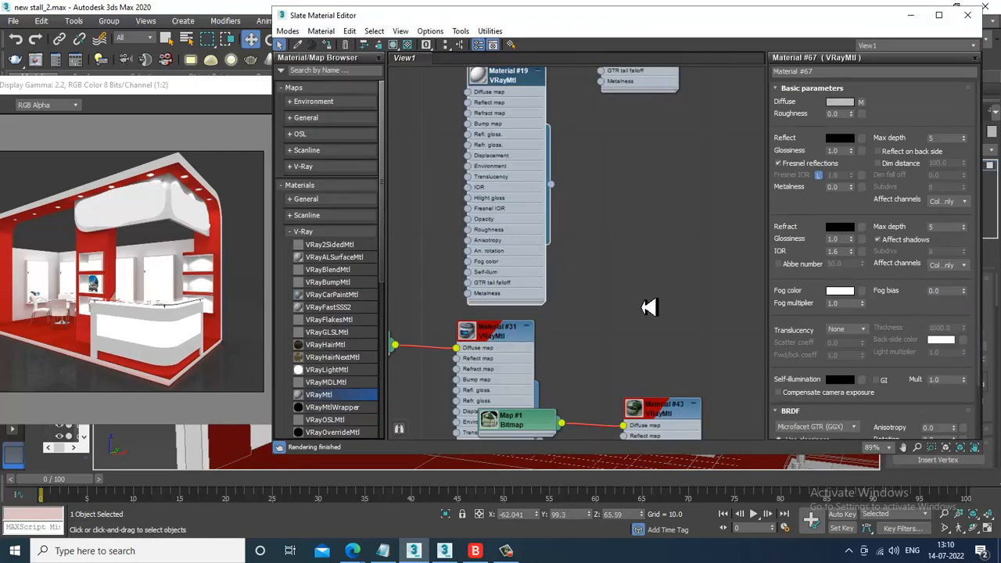
middle_click_drag(649, 307, 592, 99)
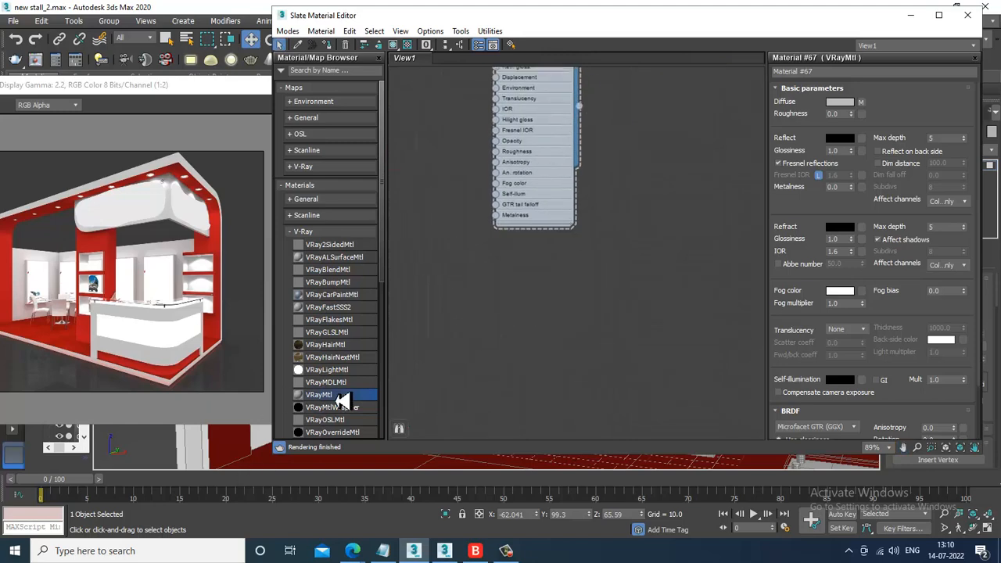
left_click_drag(662, 235, 667, 223)
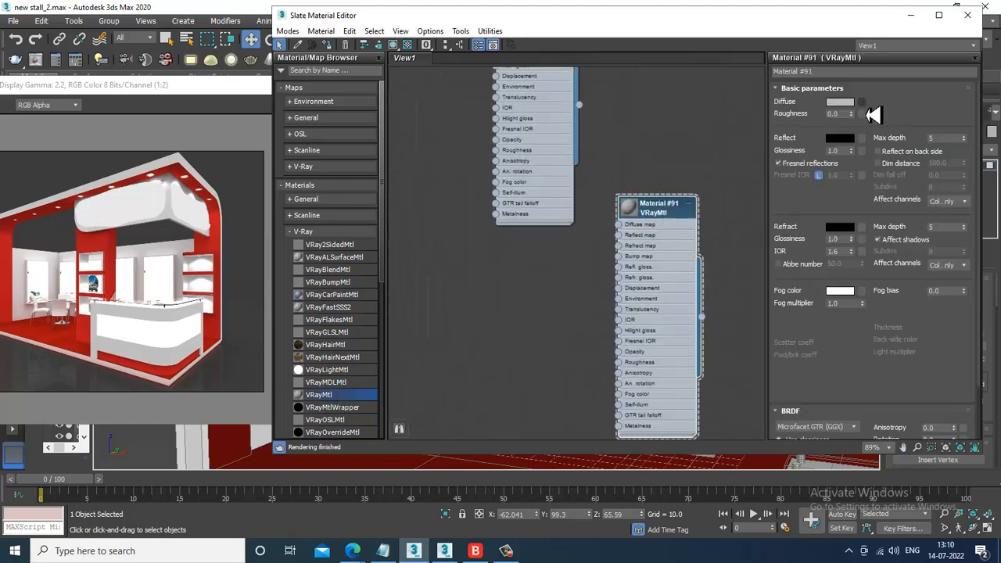
left_click(861, 101)
double_click(420, 163)
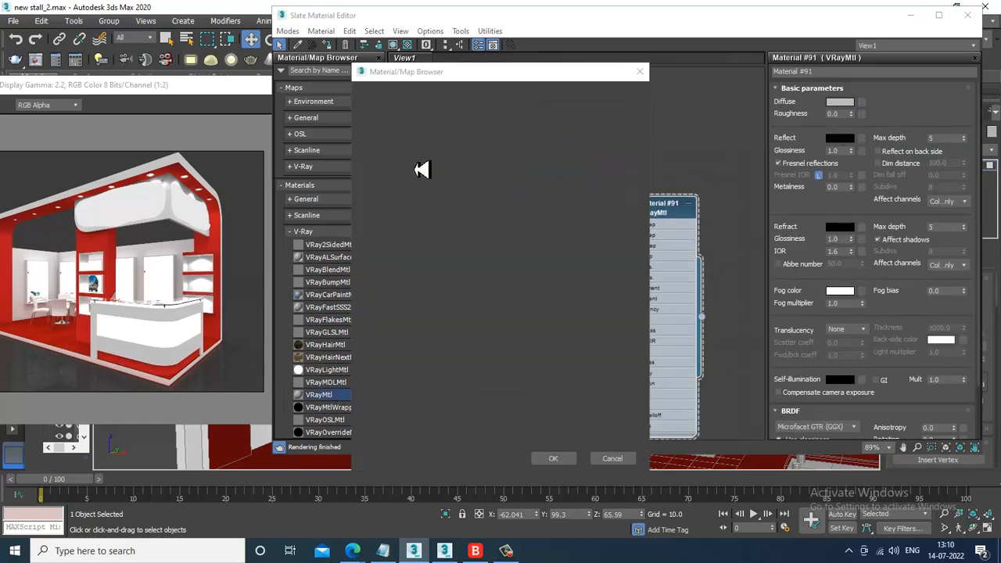
left_click(313, 133)
double_click(313, 133)
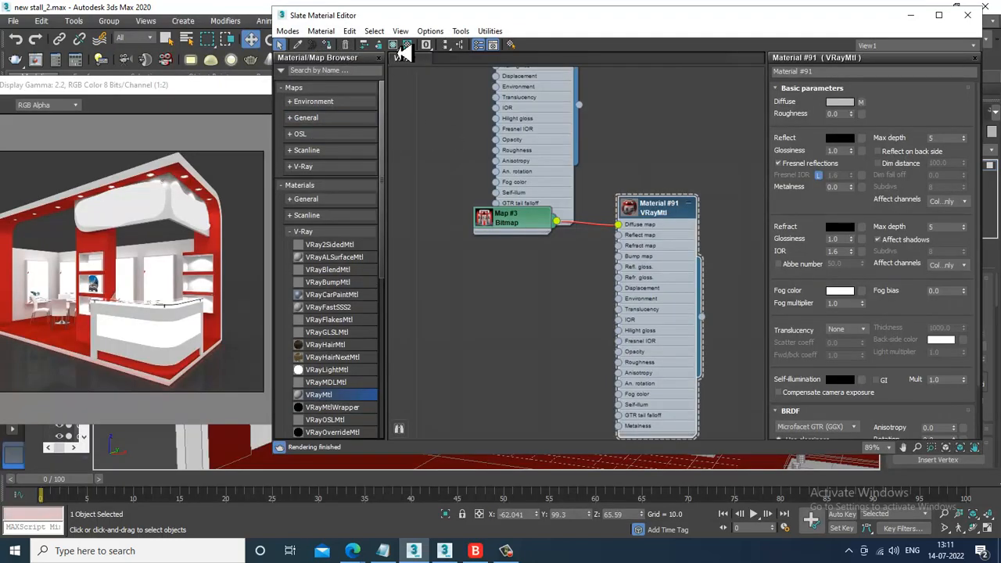
left_click(907, 17)
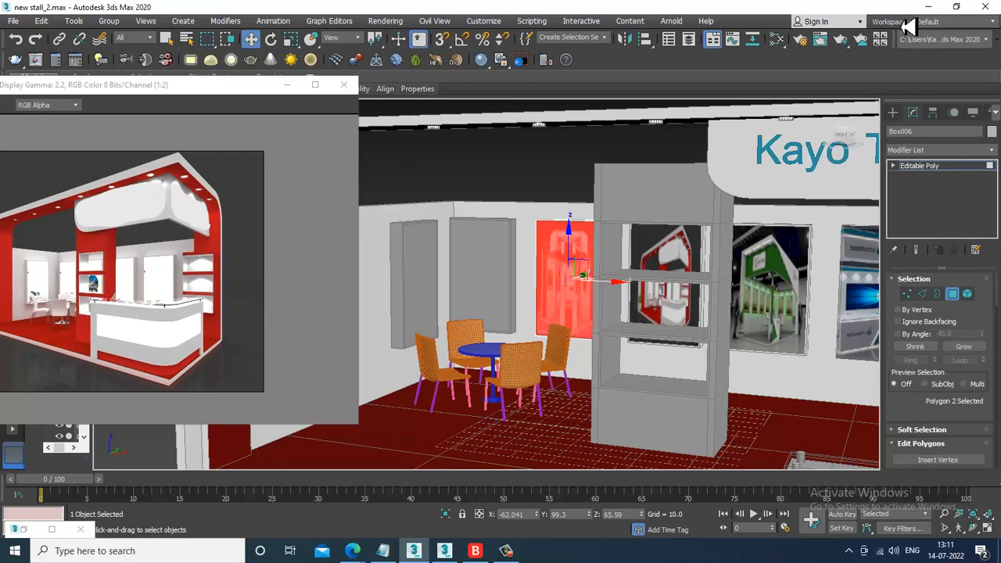
Invert the selection to this panel's frame and side polygons and assign the white Material #19 to them
scroll(681, 278, "up", 6)
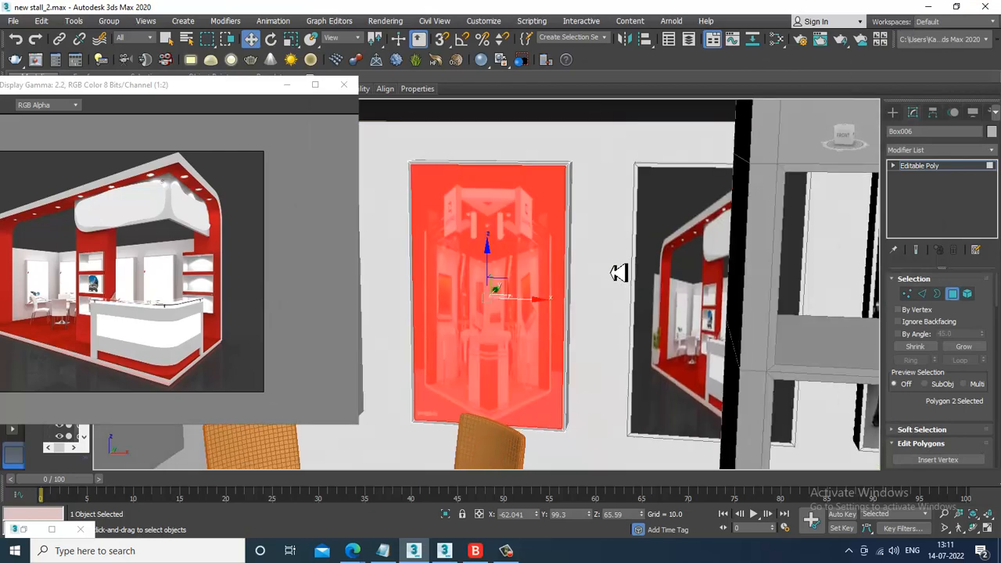
key("ctrl+a")
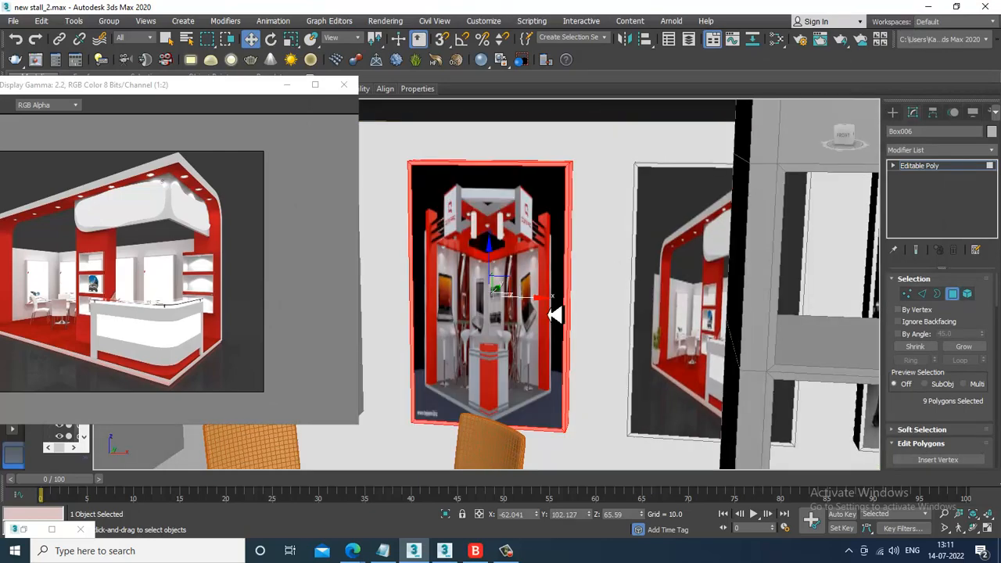
key("m")
middle_click_drag(683, 186, 565, 197)
left_click(565, 197)
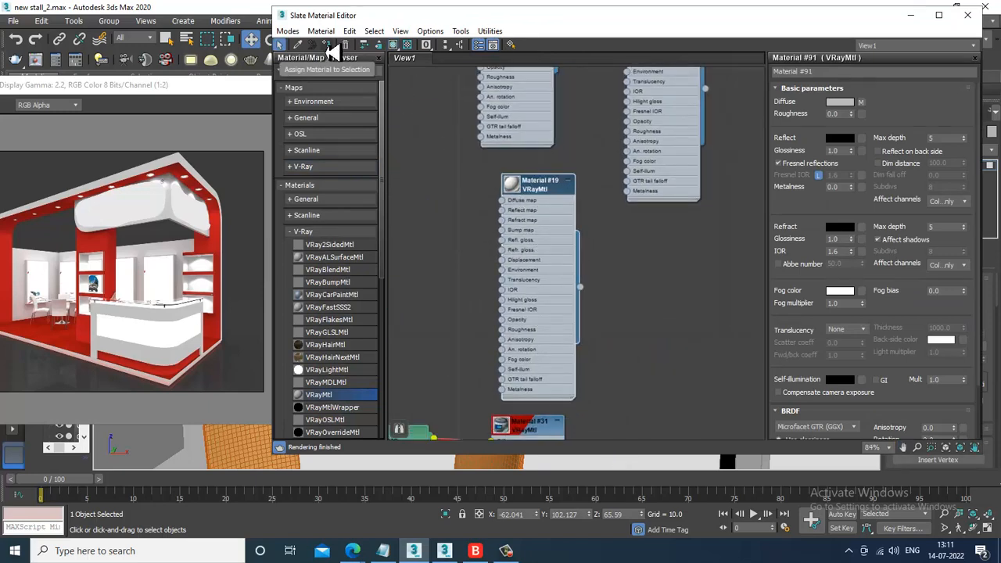
left_click(913, 16)
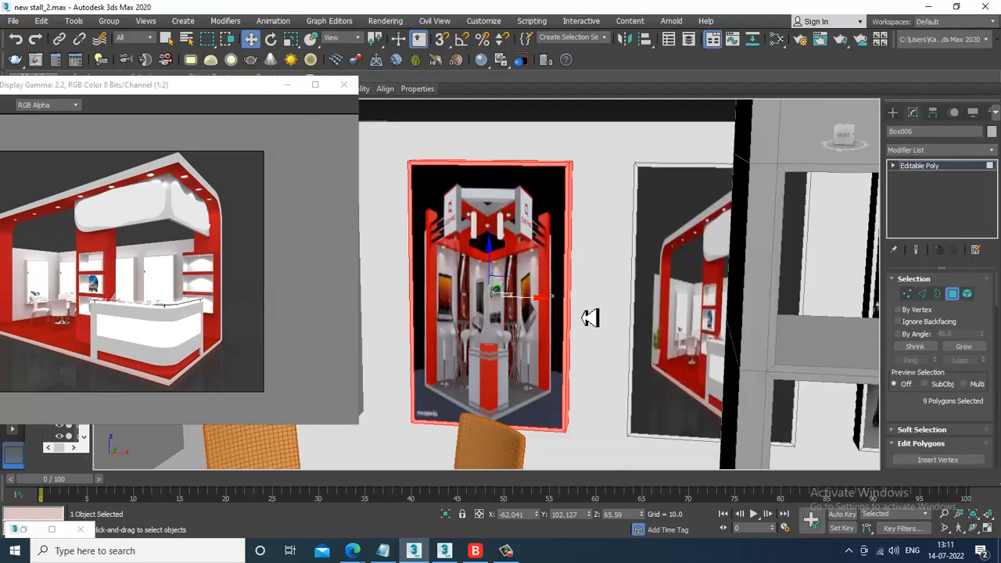
Clear the polygon selection and exit polygon editing on the finished panel
scroll(590, 316, "down", 5)
left_click(867, 212)
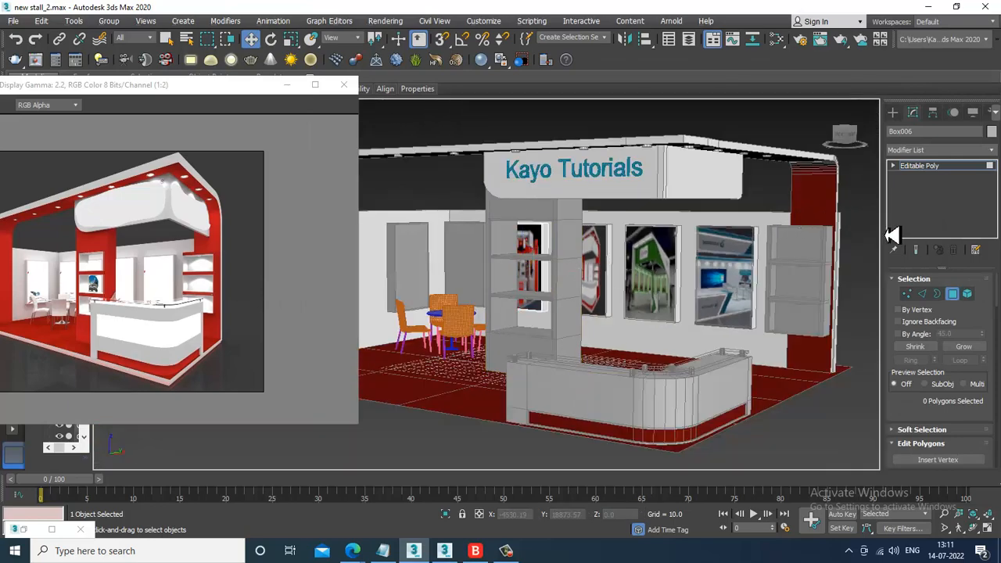
left_click(933, 167)
middle_click_drag(743, 258, 577, 241, "alt")
scroll(684, 268, "up", 3)
scroll(738, 279, "down", 3)
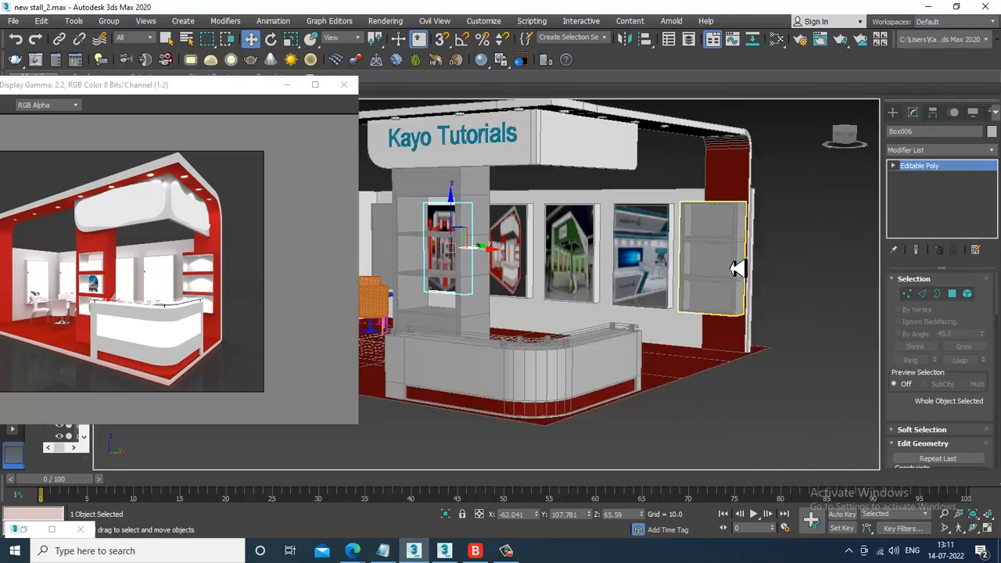
Select the wall shelf unit beside the red end wall and assign the white Material #19 to it
left_click(696, 238)
scroll(722, 252, "up", 8)
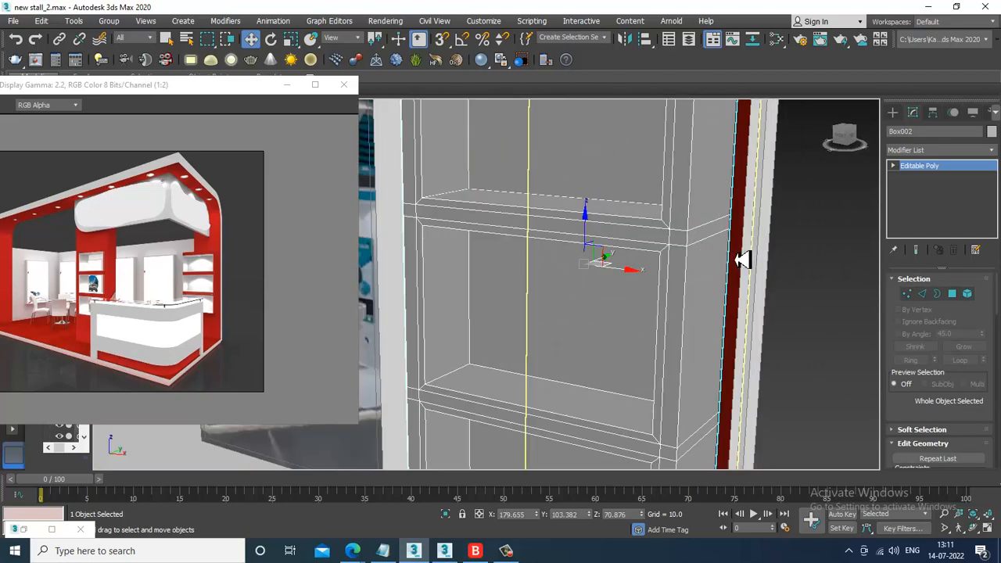
key("m")
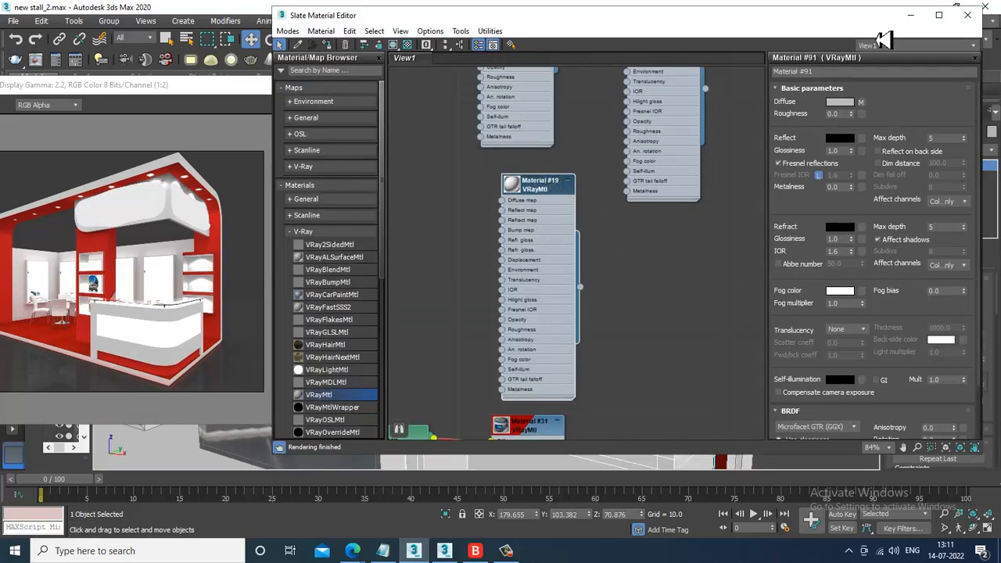
left_click(912, 18)
In polygon editing, select the shelf unit's front frame faces along the top and sides of the top compartment
left_click(953, 295)
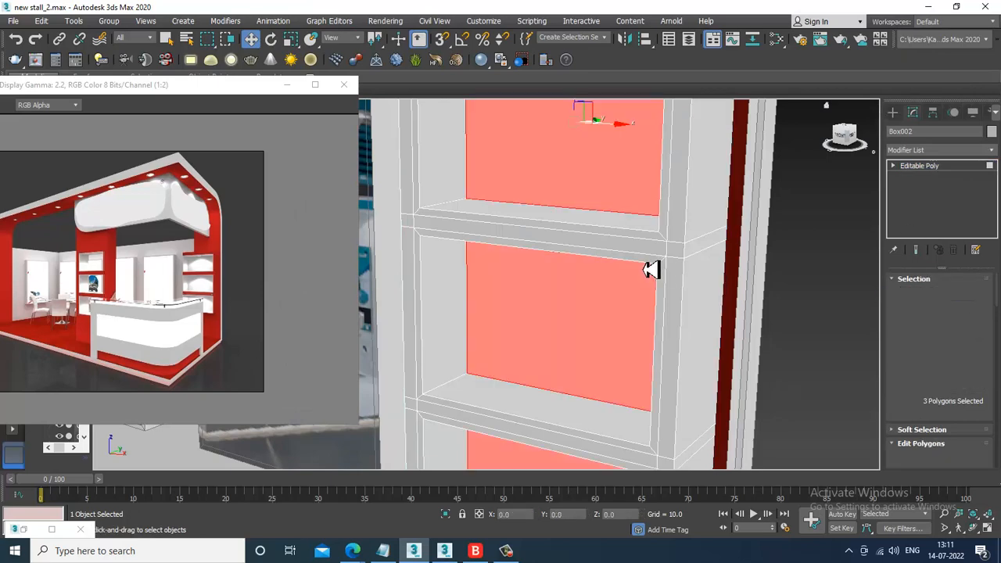
scroll(629, 265, "up", 3)
middle_click_drag(604, 246, 633, 327)
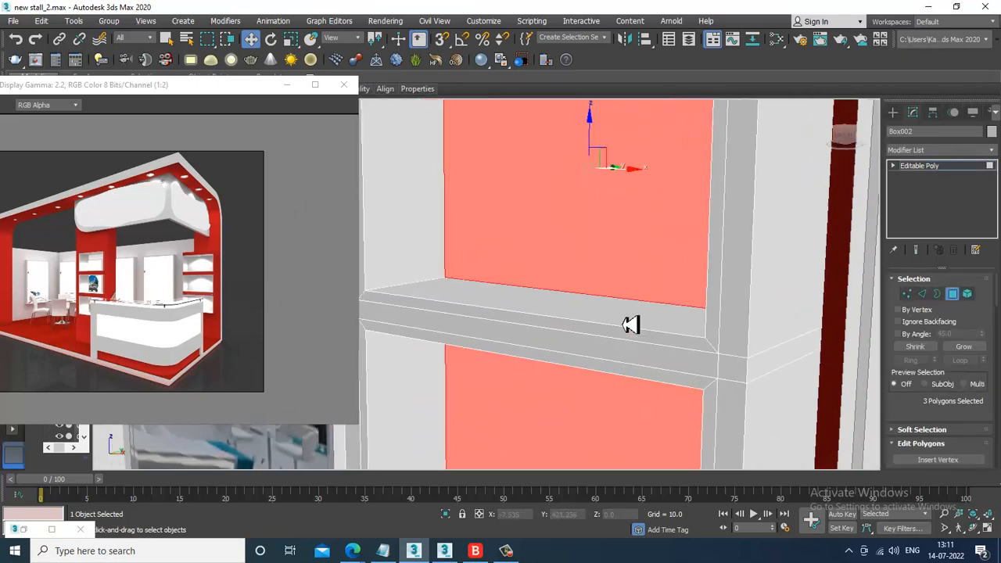
scroll(631, 215, "down", 4)
scroll(554, 224, "up", 4)
left_click(552, 223)
middle_click_drag(547, 222, 630, 264, "alt")
left_click(469, 218, "ctrl")
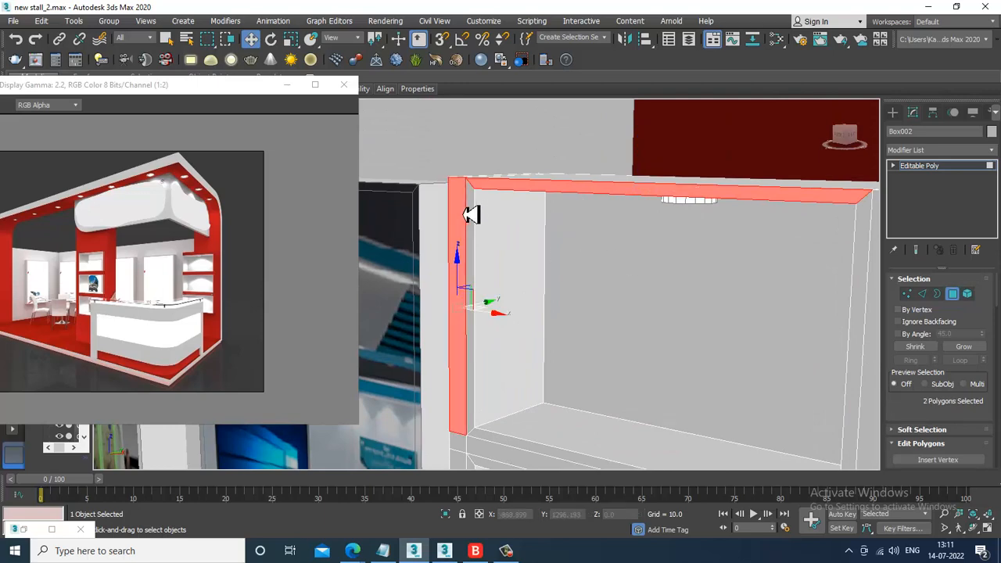
left_click(866, 235, "ctrl")
Add the front and beveled faces of the divider below the top compartment to the polygon selection
middle_click_drag(867, 234, 788, 290, "alt")
left_click(751, 284, "ctrl")
left_click(725, 273, "ctrl")
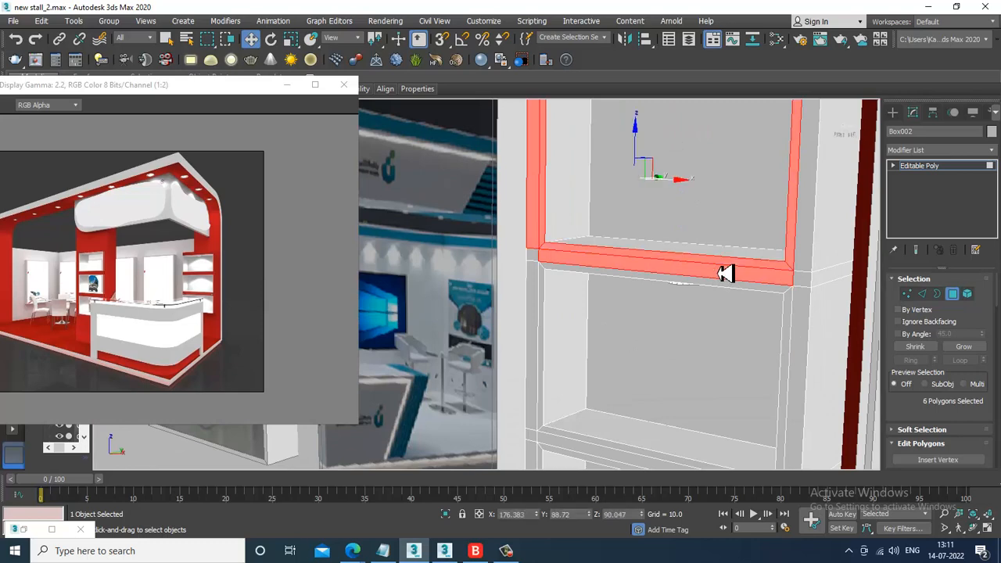
left_click(640, 285, "ctrl")
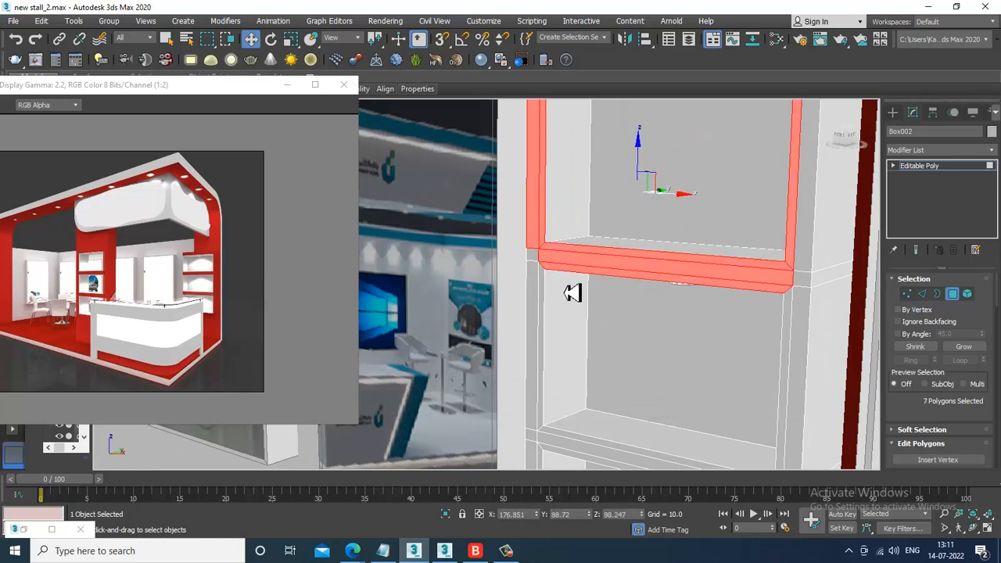
left_click(532, 284, "ctrl")
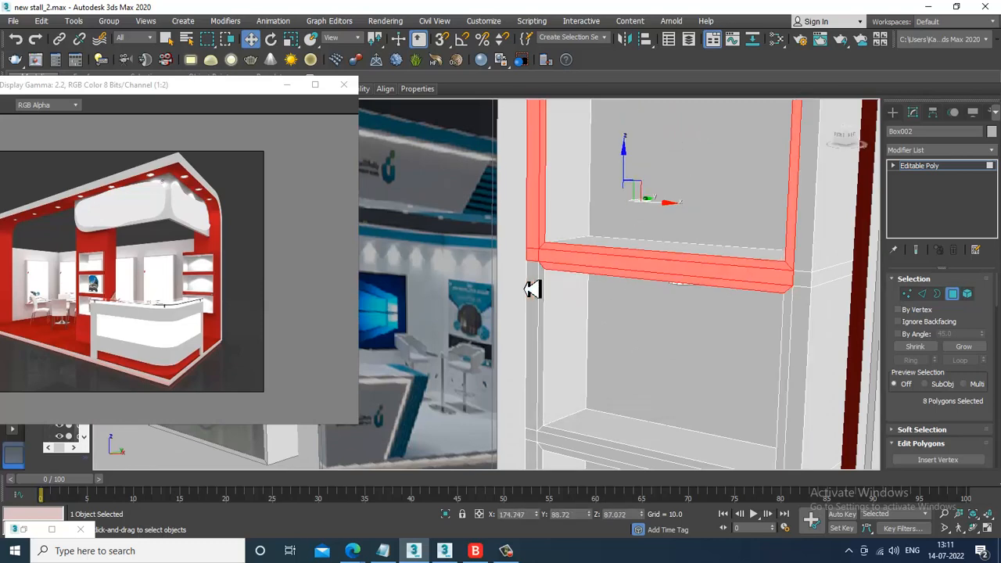
Add the front and beveled frame faces along both sides of the shelf unit's middle compartment to the polygon selection
left_click(542, 292, "ctrl")
left_click(552, 291, "ctrl")
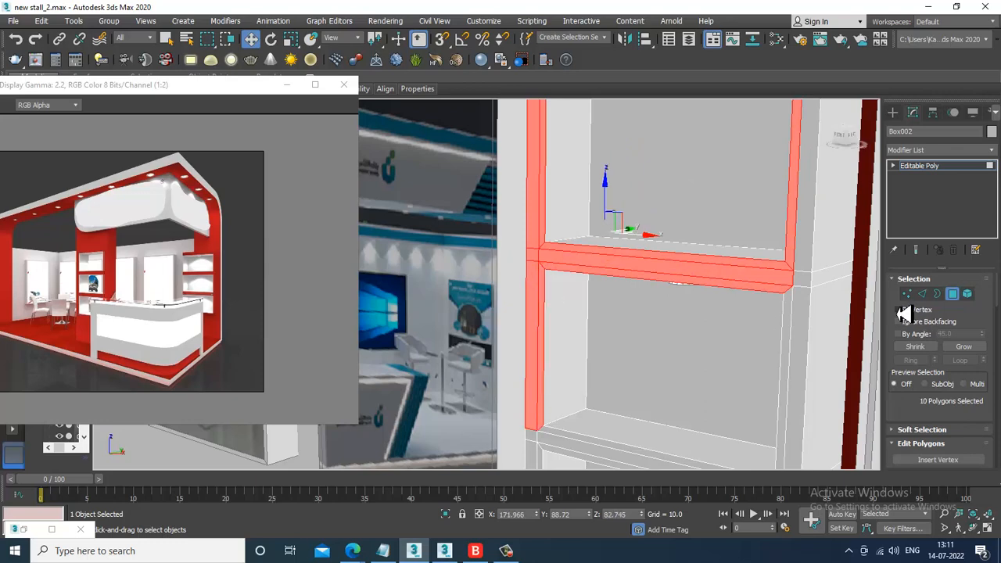
left_click(794, 309, "ctrl")
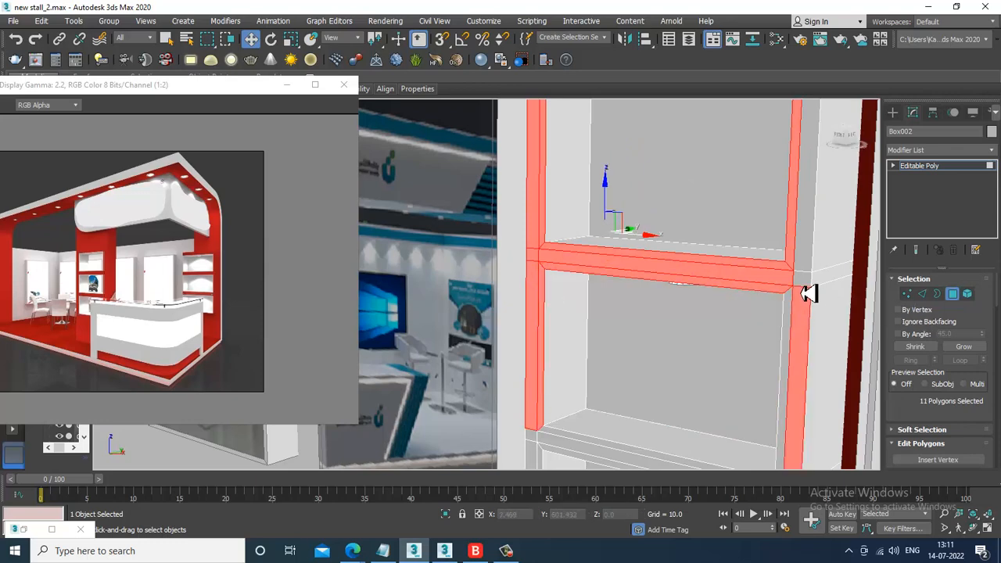
middle_click_drag(809, 287, 808, 316, "alt")
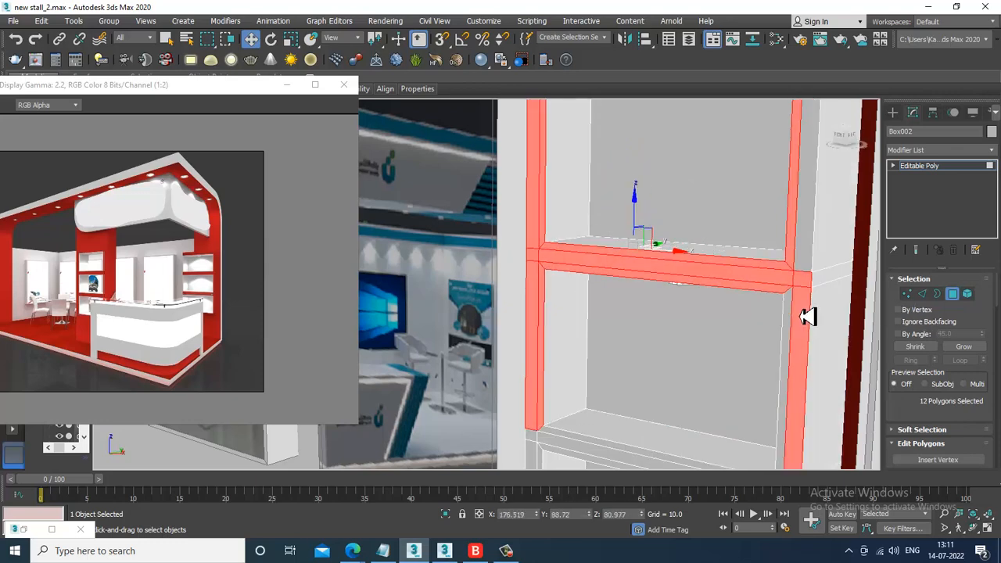
left_click(818, 275, "ctrl")
left_click(794, 324, "ctrl")
Add the faces of the divider below the middle compartment and the bottom compartment's left frame faces to the polygon selection
scroll(794, 324, "down", 3)
scroll(788, 297, "up", 6)
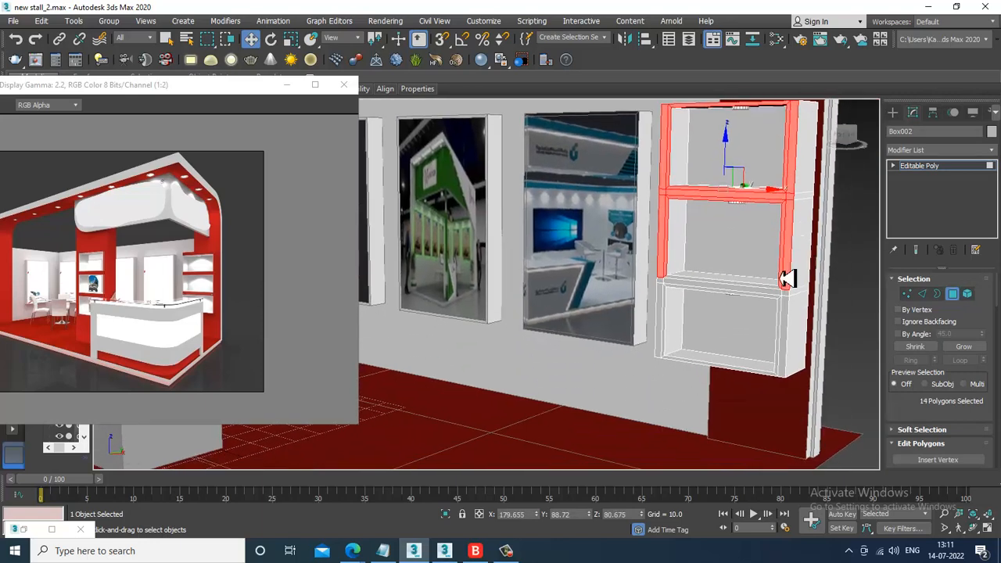
left_click(780, 254, "ctrl")
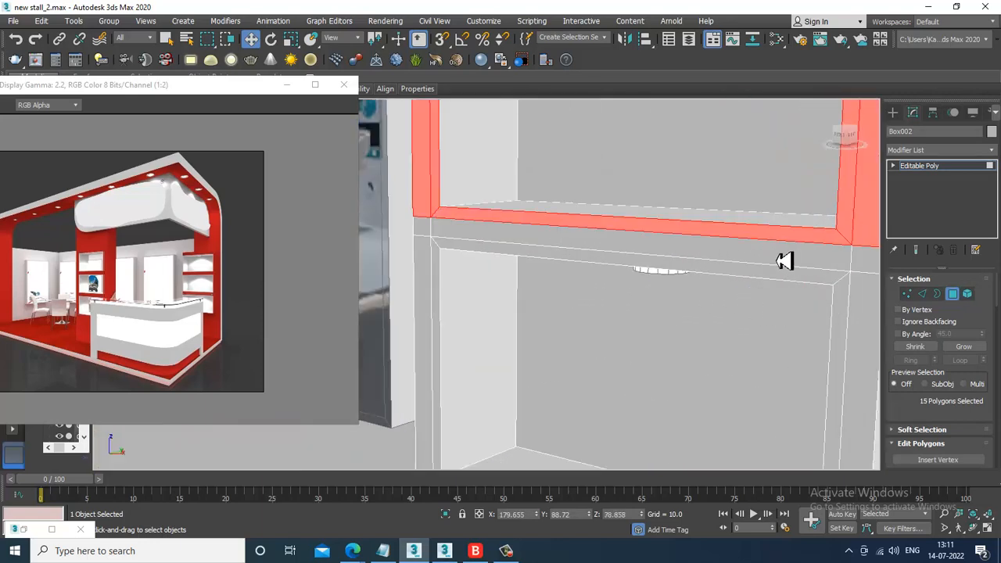
left_click(572, 262, "ctrl")
left_click(438, 237, "ctrl")
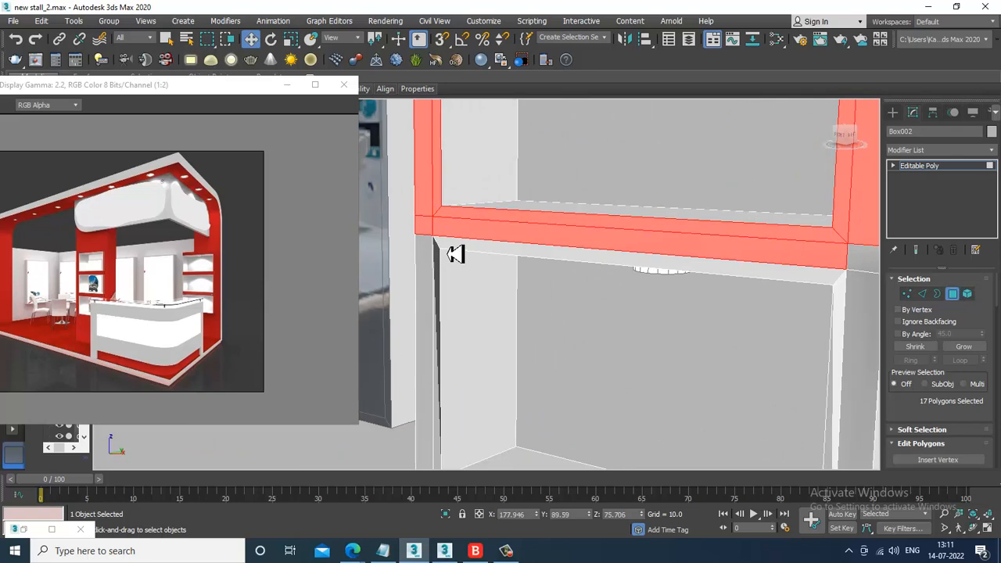
left_click(453, 253, "ctrl")
left_click(426, 253, "ctrl")
left_click(442, 269, "ctrl")
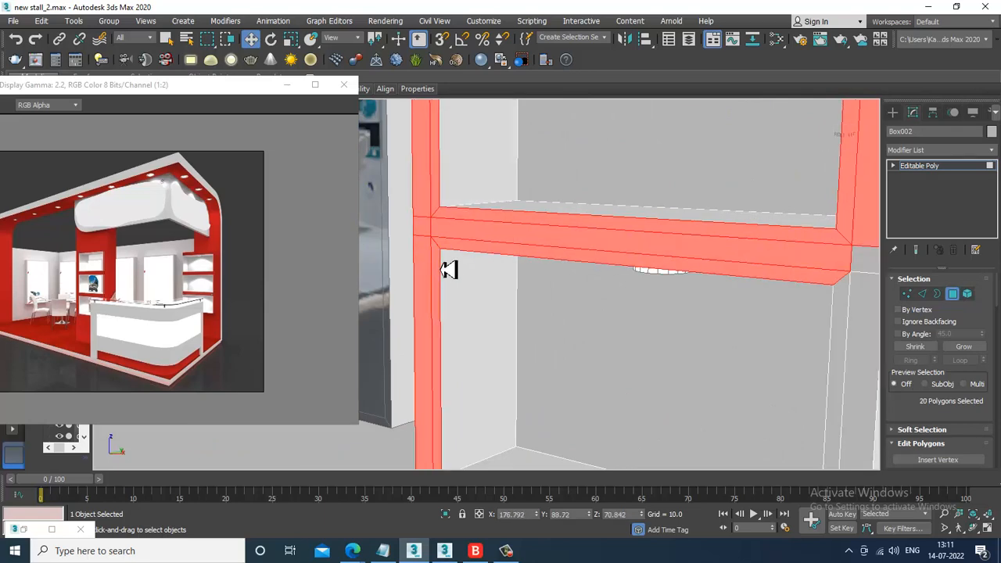
Add the bottom compartment's right-side frame faces and its lower edge face to the polygon selection
middle_click_drag(449, 269, 609, 334, "alt")
left_click(656, 237, "ctrl")
left_click(642, 235, "ctrl")
scroll(615, 347, "up", 2)
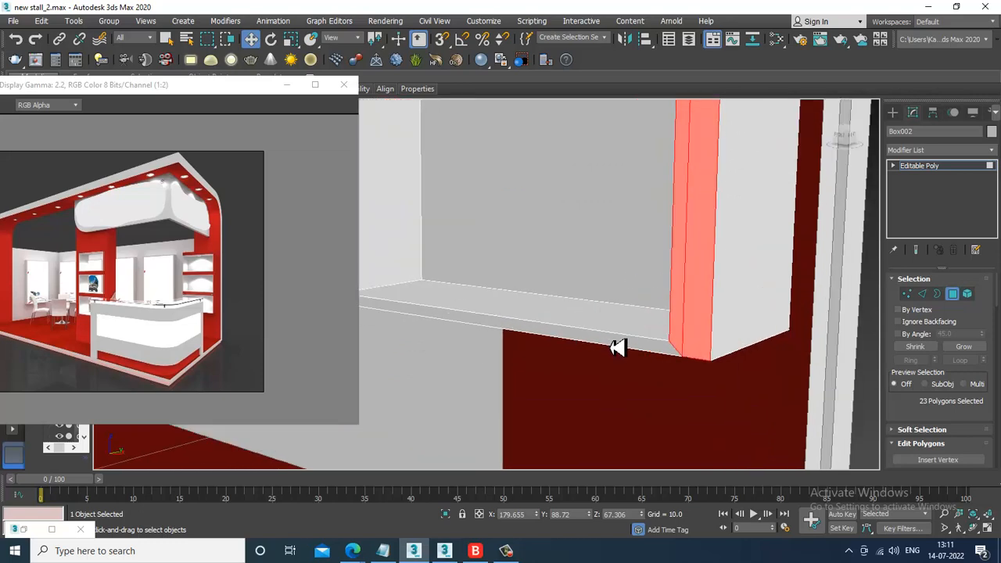
left_click(615, 347, "ctrl")
Assign the red Material #2 to the selected shelf frame faces and clear the polygon selection
scroll(537, 298, "down", 2)
middle_click_drag(536, 298, 537, 205, "alt")
key("m")
scroll(555, 232, "down", 1)
double_click(524, 171)
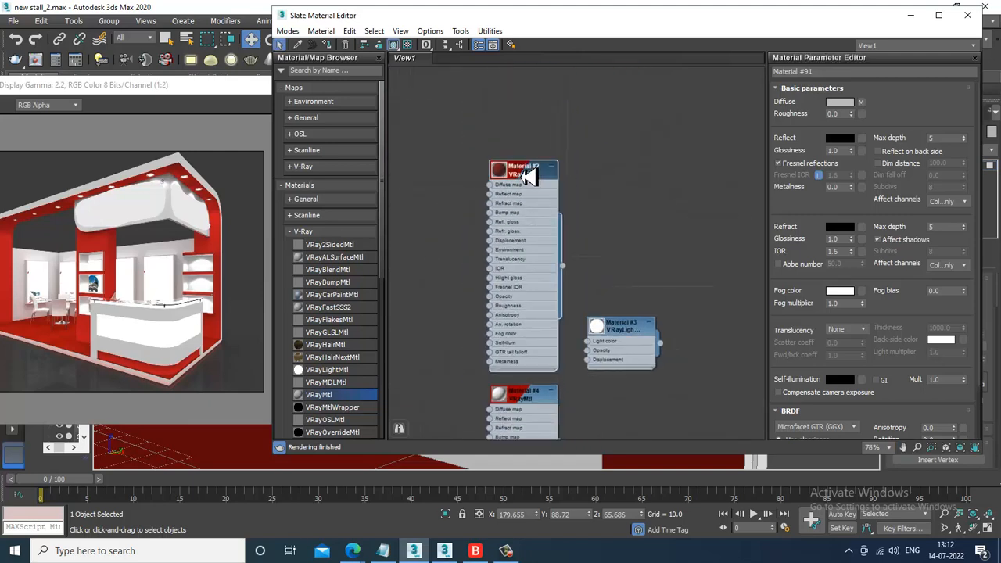
left_click(911, 15)
scroll(755, 208, "down", 4)
left_click(725, 248)
Exit polygon editing on the shelf unit
middle_click_drag(725, 248, 646, 271, "alt")
scroll(647, 275, "up", 2)
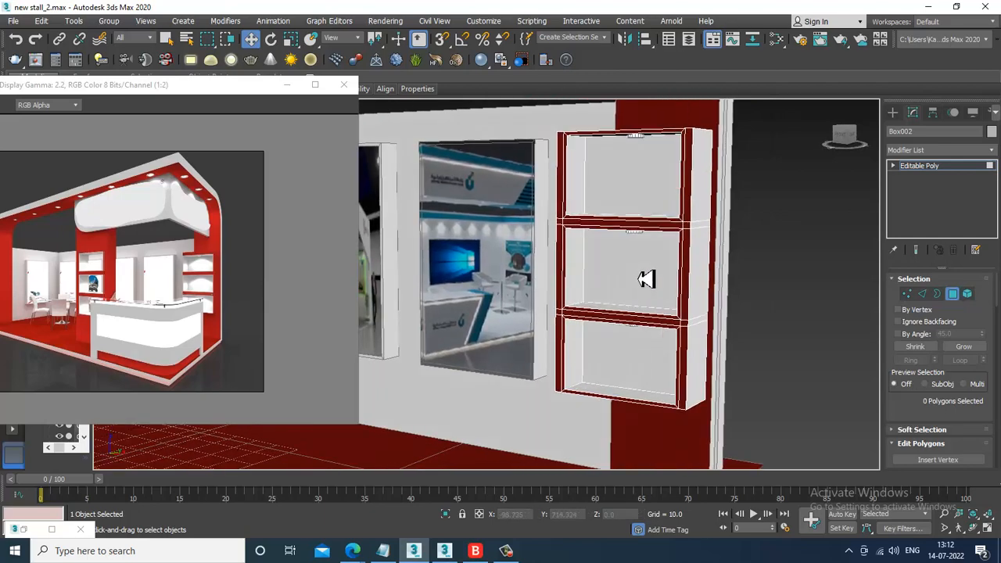
scroll(646, 278, "up", 2)
scroll(643, 275, "down", 2)
mouse_move(637, 248)
middle_mouse_down("alt")
mouse_move(657, 279)
mouse_move(657, 310)
mouse_move(647, 263)
middle_mouse_up("alt")
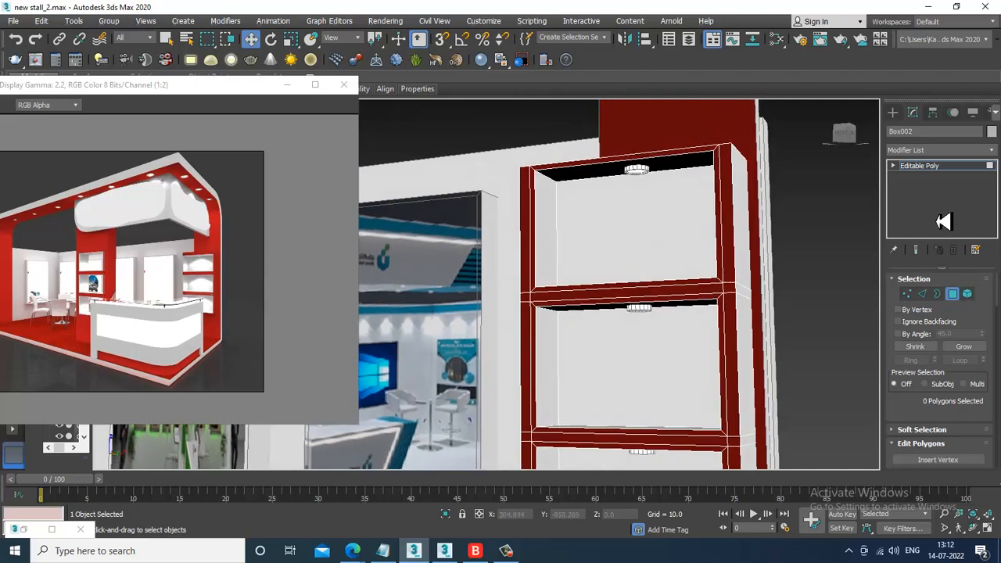
left_click(946, 166)
Select the blank back-wall panel behind the table and select its front face in polygon editing
middle_click_drag(706, 324, 675, 273, "alt")
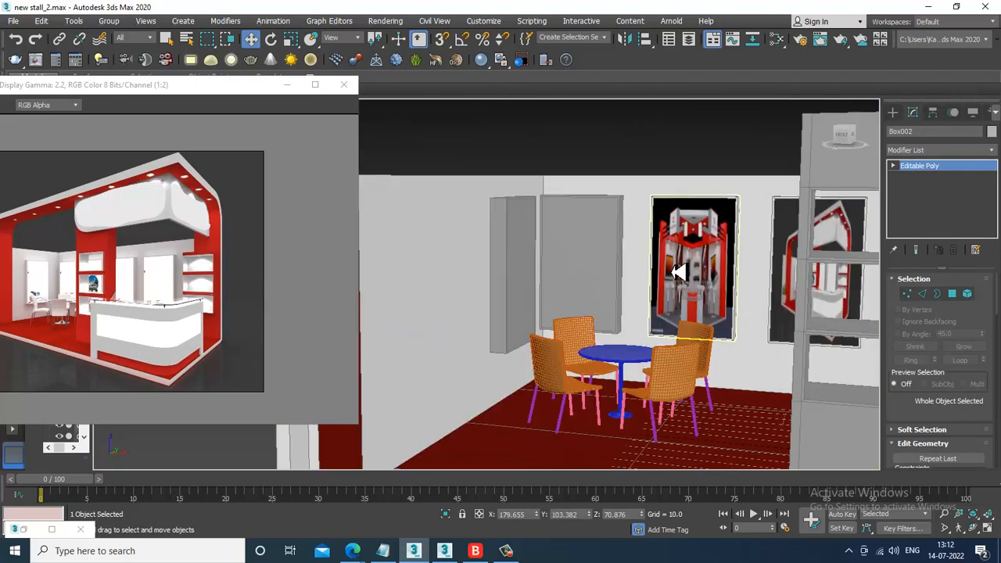
left_click(592, 264)
scroll(640, 266, "up", 3)
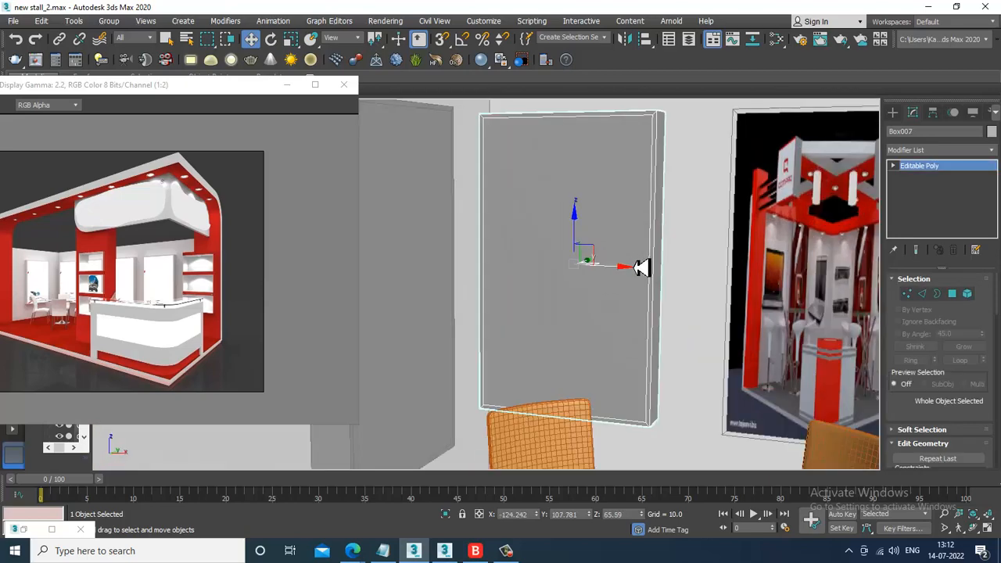
left_click(955, 295)
left_click(567, 211)
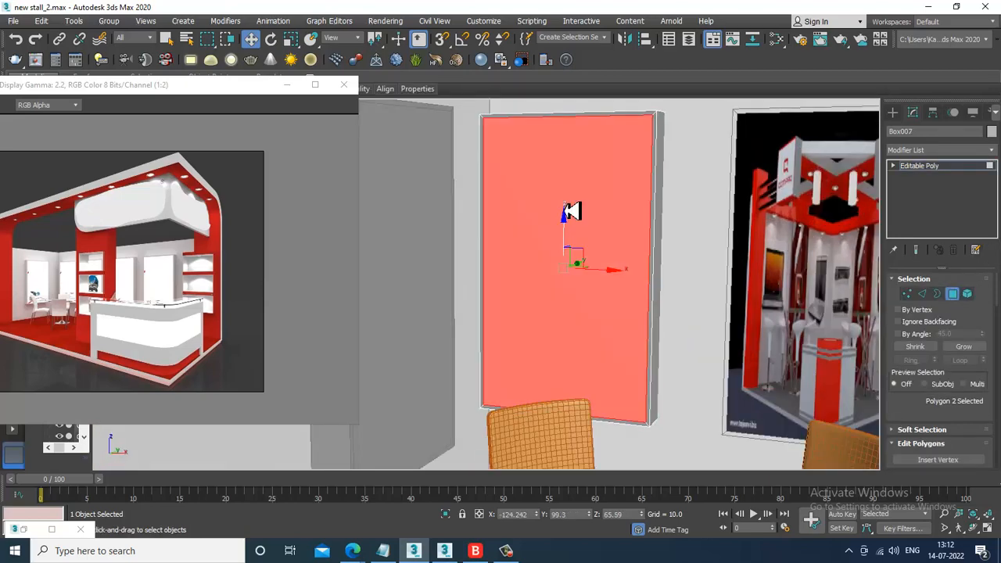
Assign the image-mapped Material #31 to the panel's front face and invert the polygon selection to its remaining faces
key("m")
middle_click_drag(608, 249, 608, 62)
middle_click_drag(624, 250, 592, 125)
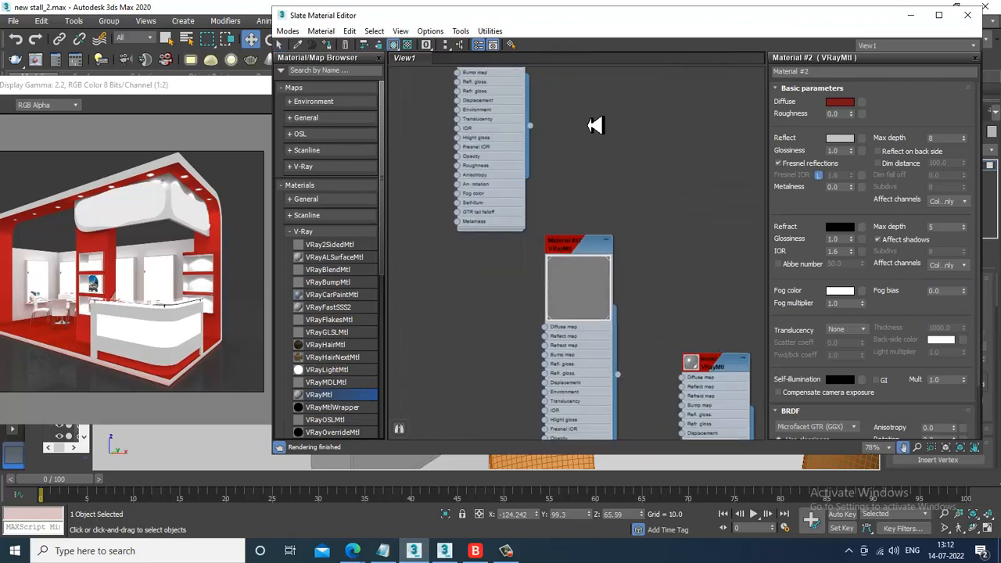
middle_click_drag(551, 337, 518, 192)
middle_click_drag(633, 336, 595, 152)
middle_click_drag(640, 245, 590, 194)
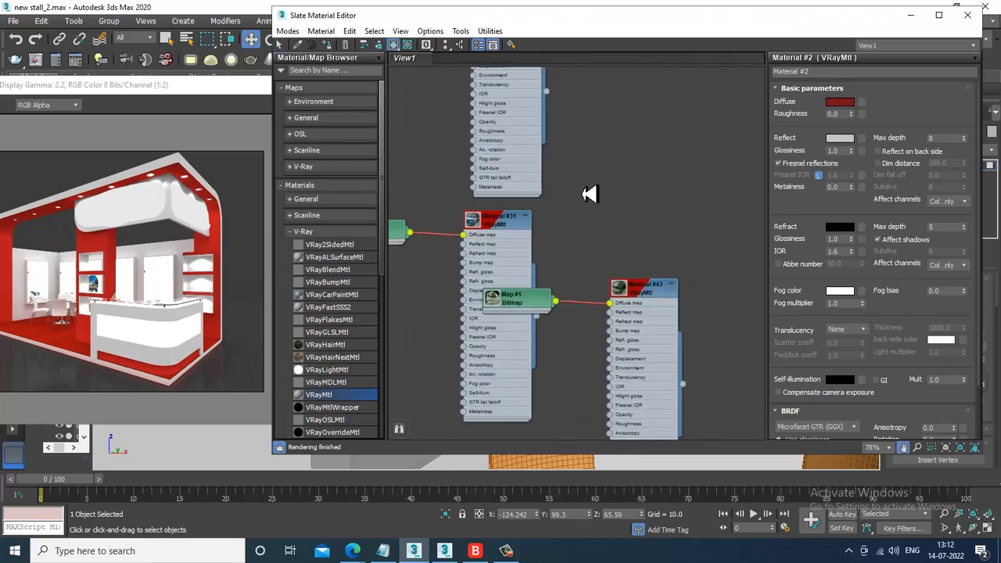
left_click(491, 228)
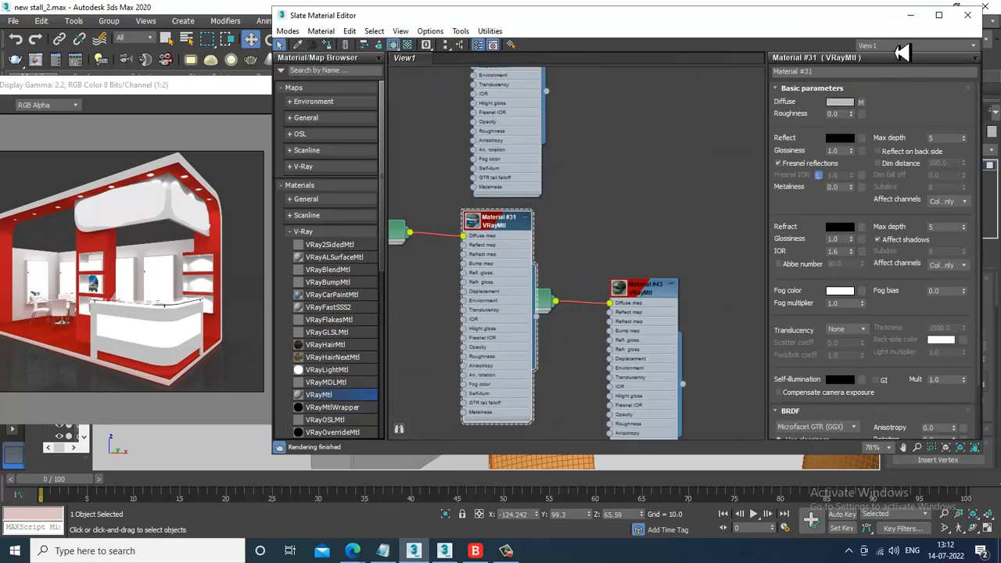
left_click(911, 16)
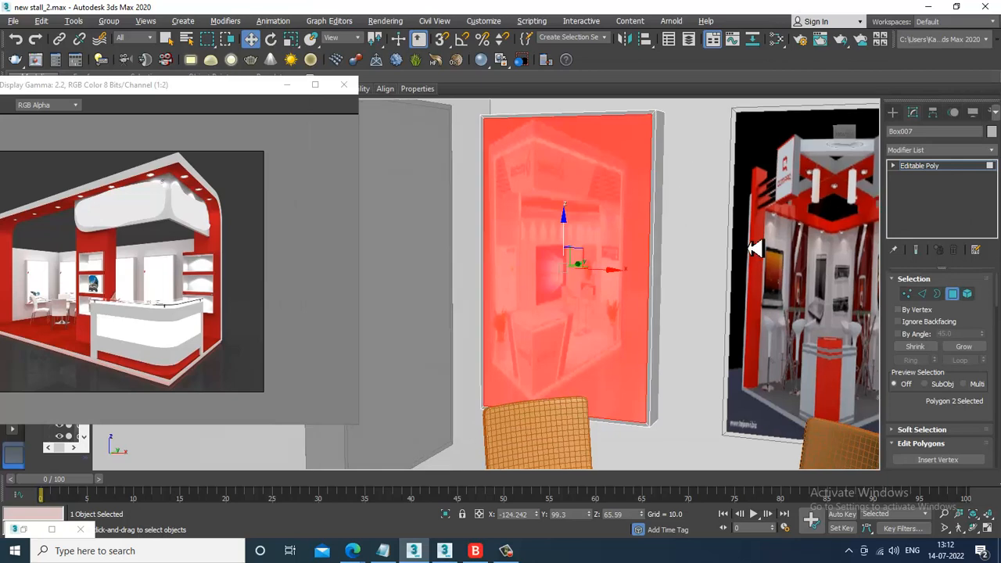
key("ctrl+a")
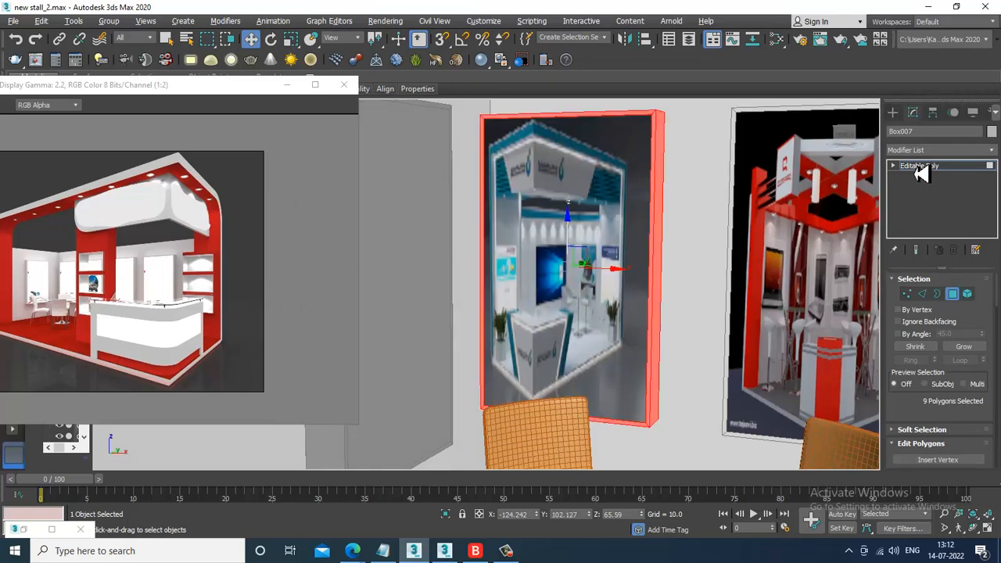
Try adding a UVW Map modifier to the panel's selected frame faces
left_click(927, 150)
scroll(943, 268, "down", 15)
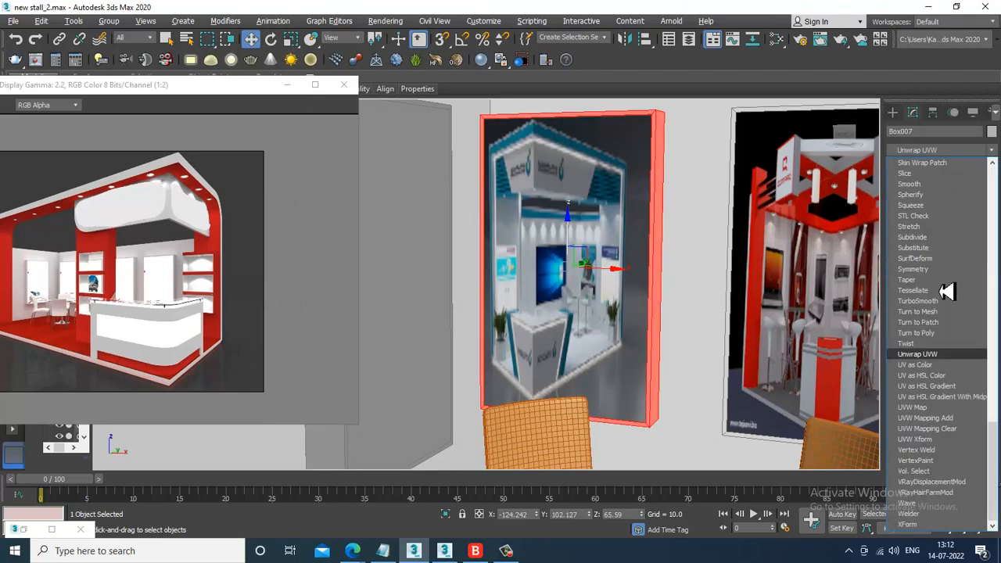
left_click(956, 412)
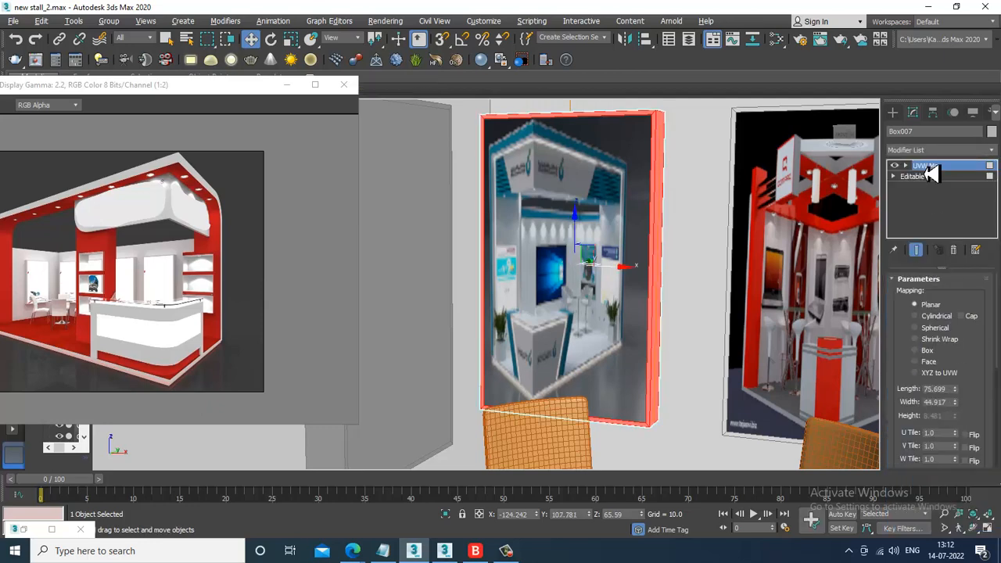
key("ctrl+z")
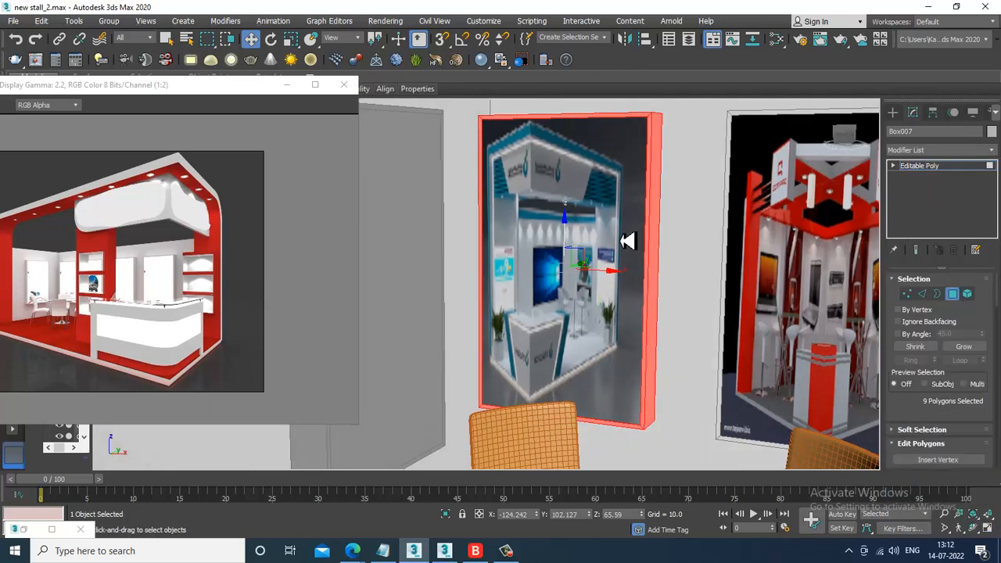
Assign the white Material #19 to the panel's frame faces, clear the selection and exit polygon editing
key("m")
scroll(604, 209, "down", 5)
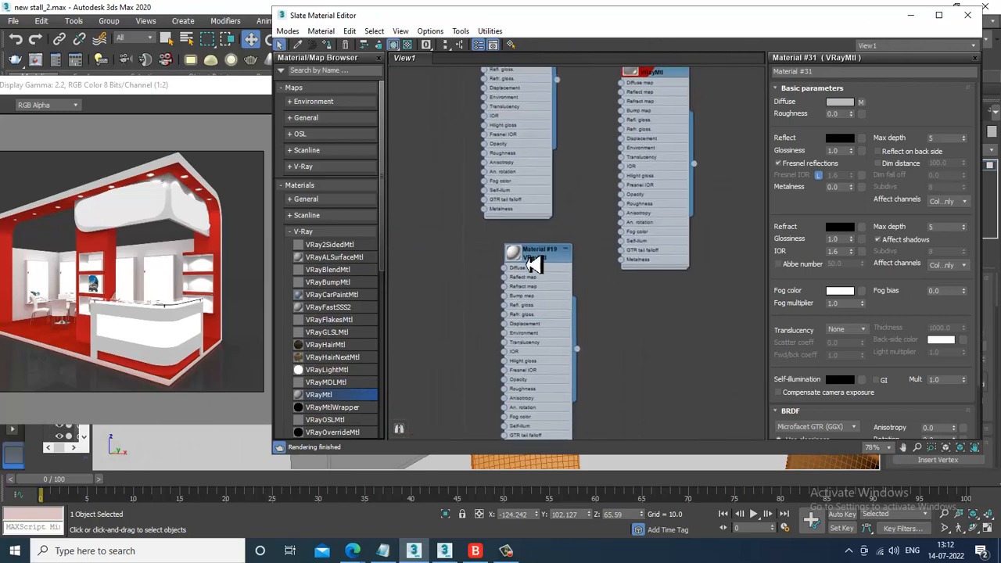
left_click(912, 16)
left_click(725, 299)
scroll(725, 298, "down", 6)
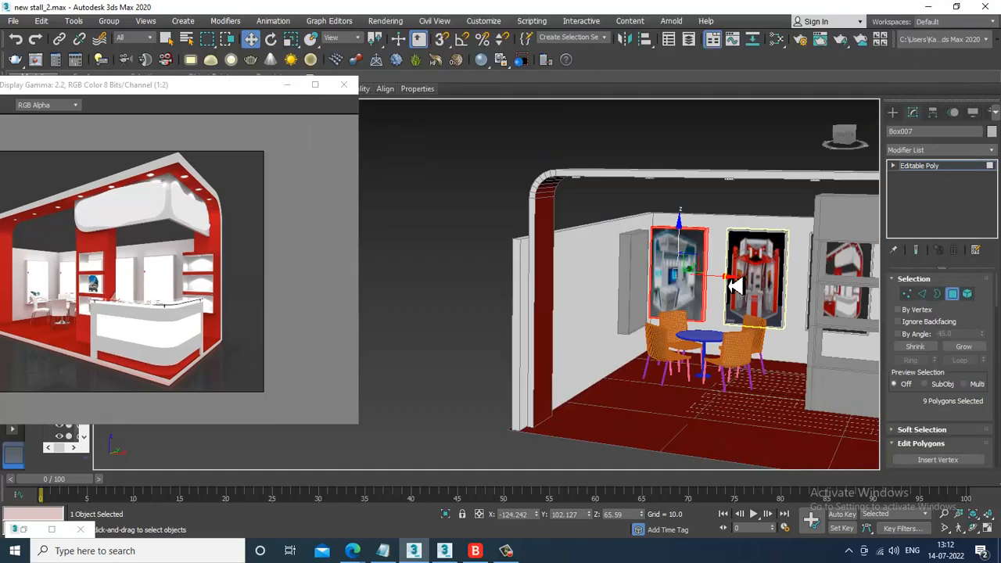
scroll(780, 306, "up", 8)
scroll(614, 295, "up", 8)
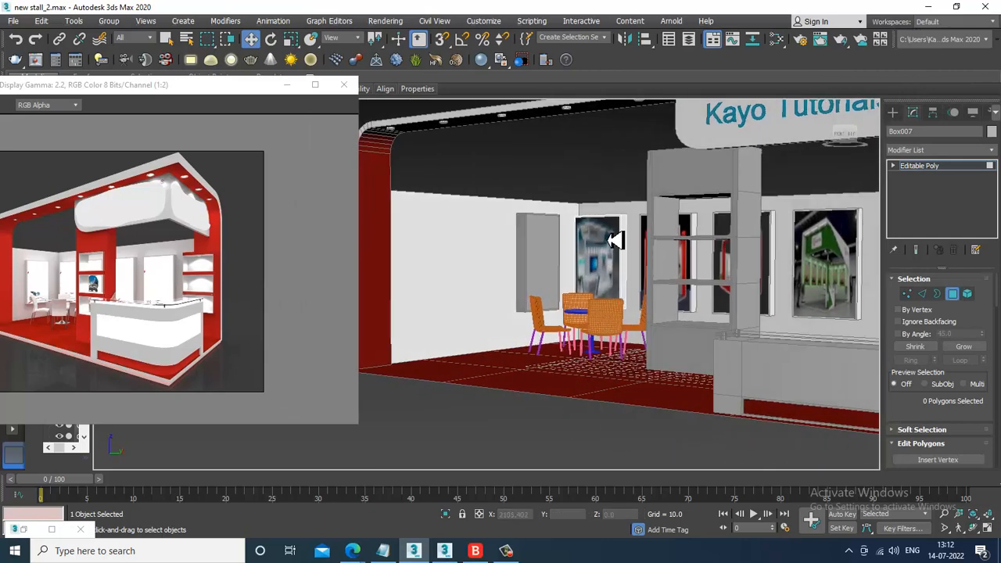
middle_click_drag(614, 295, 702, 354, "alt")
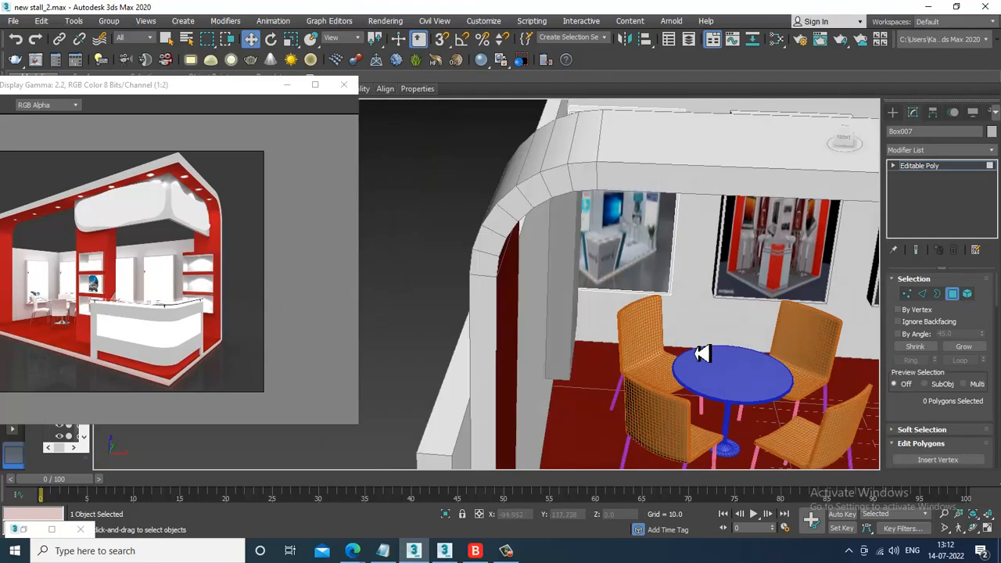
middle_click_drag(787, 353, 991, 208, "alt")
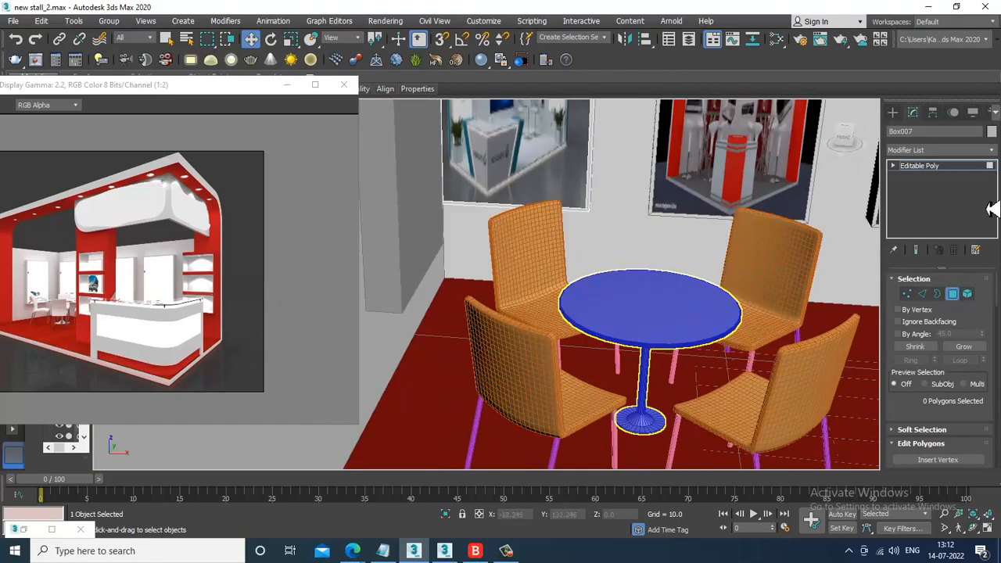
left_click(950, 166)
Select all four chairs around the round table and open their groups for editing
middle_click_drag(717, 391, 634, 290)
left_click(634, 289)
scroll(704, 325, "up", 3)
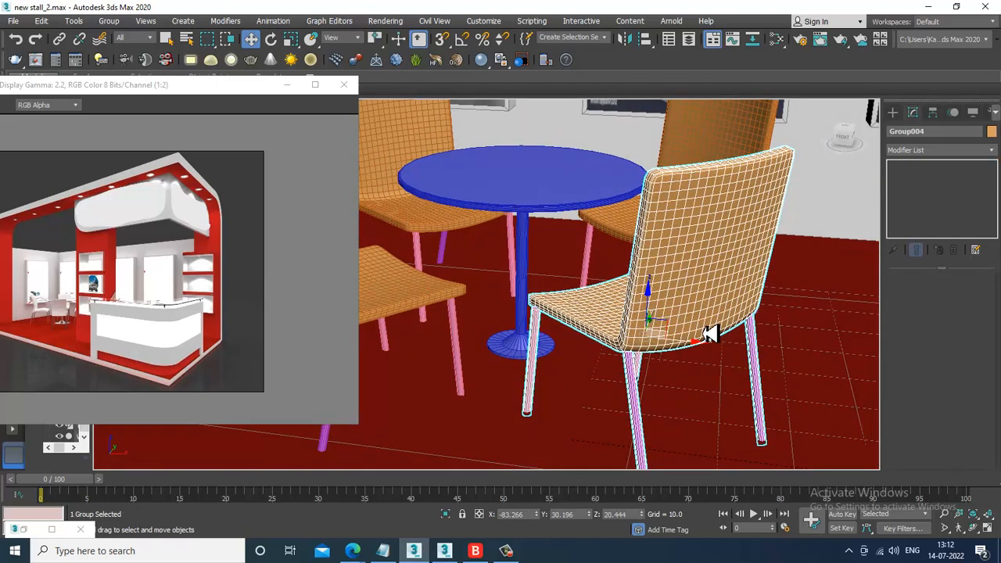
scroll(710, 334, "down", 3)
left_click(673, 208, "ctrl")
left_click(497, 205, "ctrl")
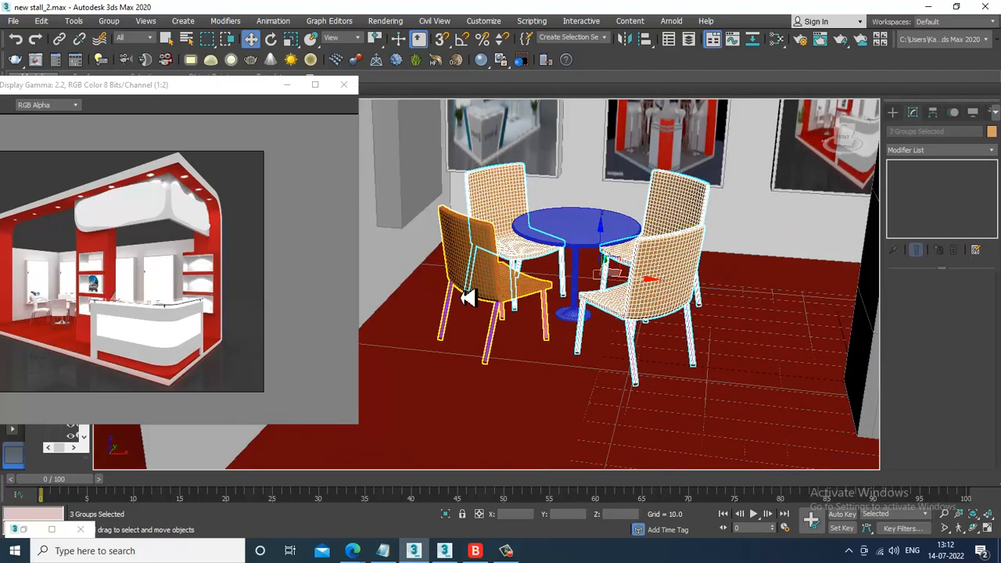
left_click(507, 300, "ctrl")
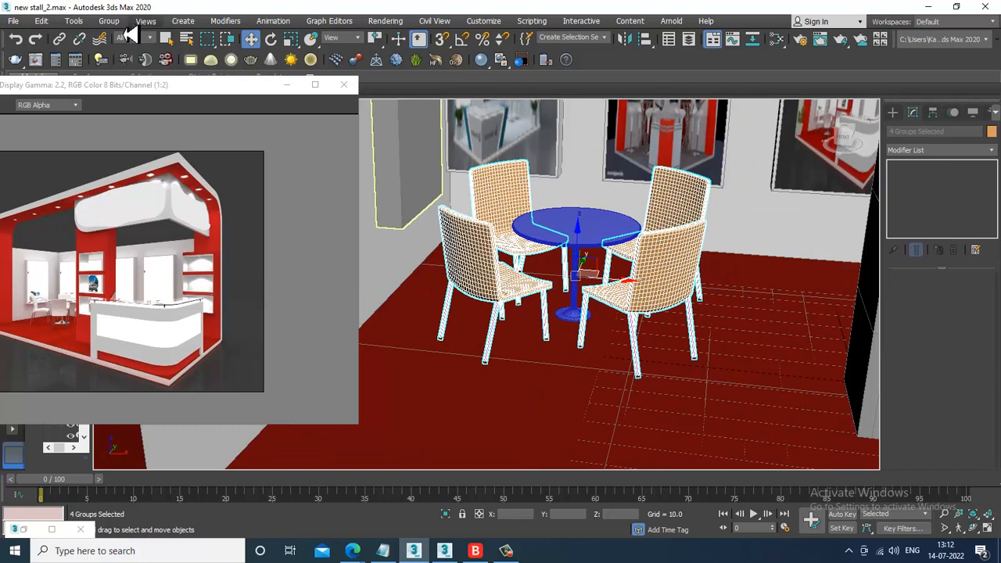
left_click(103, 22)
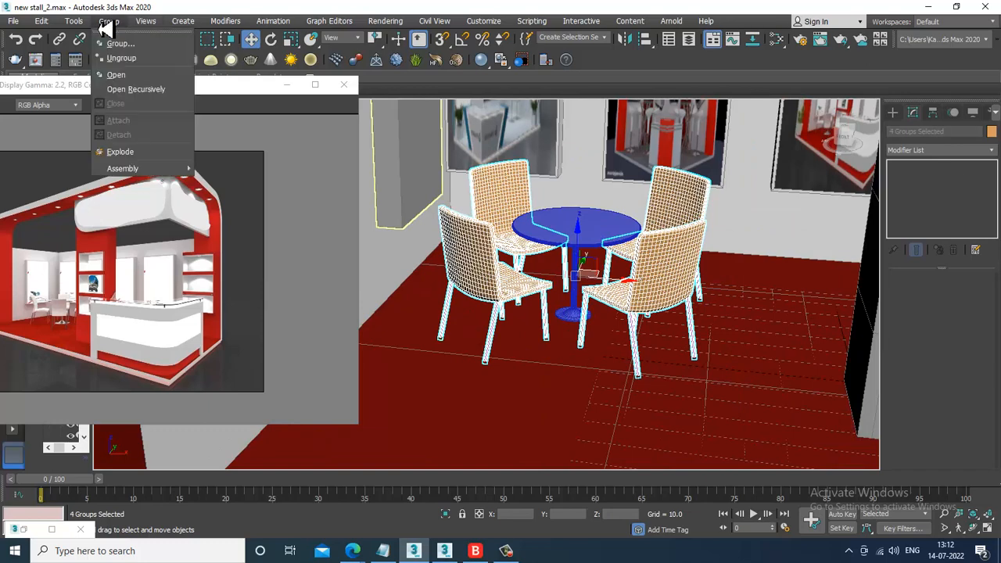
left_click(138, 76)
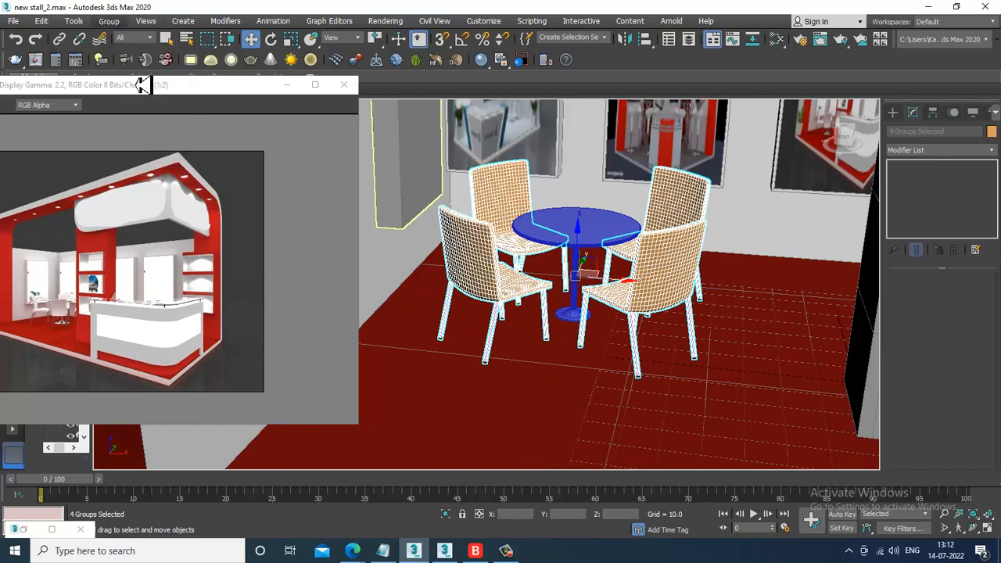
Select all sixteen legs of the four chairs around the round table together
left_click(497, 341)
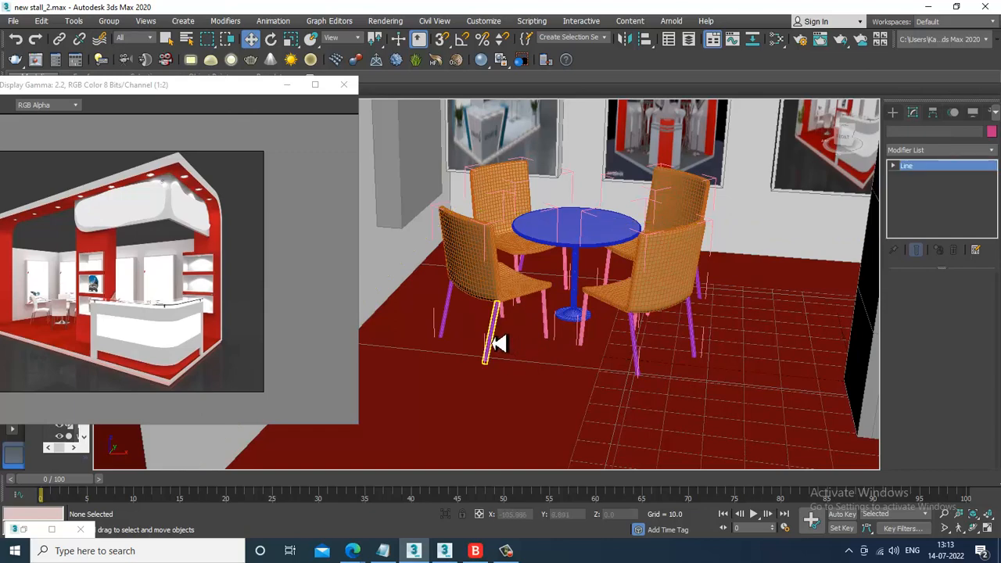
scroll(516, 329, "up", 3)
left_click(562, 305, "ctrl")
scroll(470, 290, "up", 3)
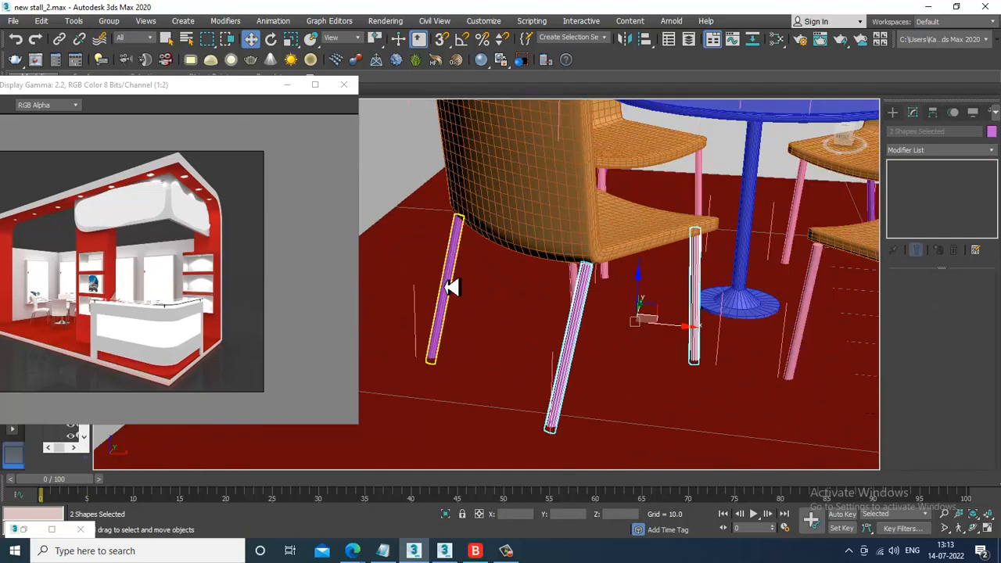
left_click(582, 284, "ctrl")
left_click(593, 281, "ctrl")
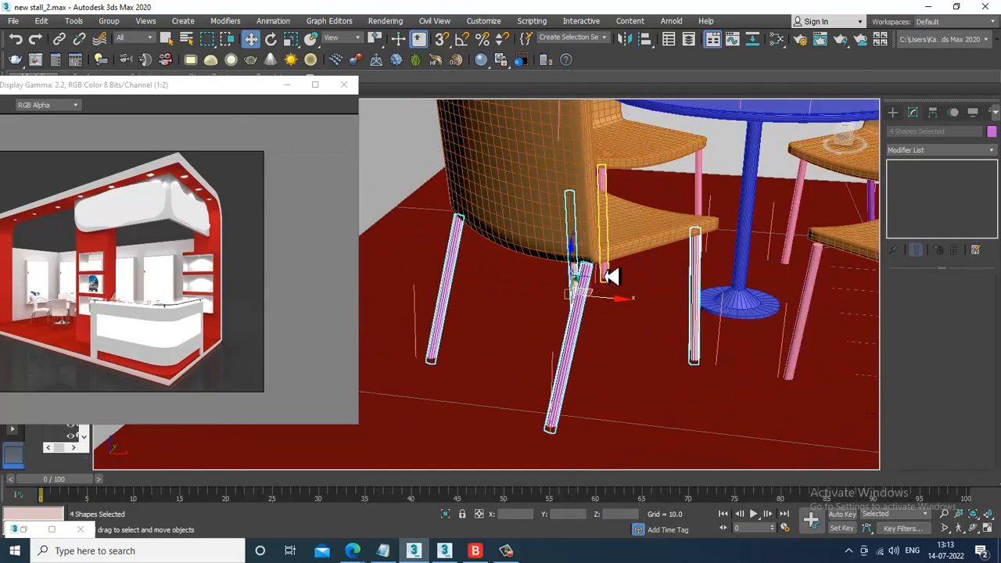
left_click(613, 276, "ctrl")
middle_click_drag(613, 277, 644, 164, "alt")
left_click(644, 163, "ctrl")
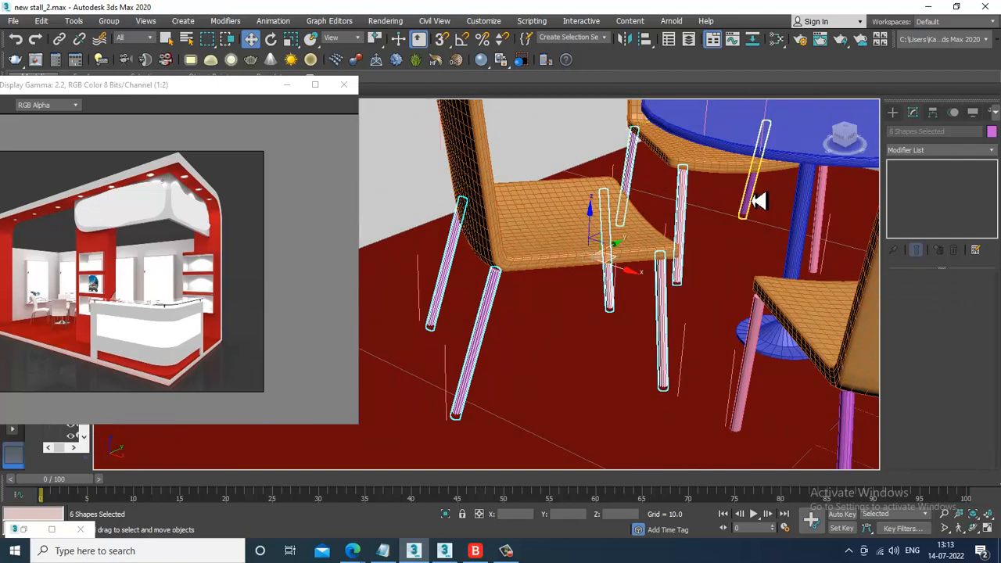
left_click(755, 202, "ctrl")
left_click(823, 221, "ctrl")
left_click(752, 357, "ctrl")
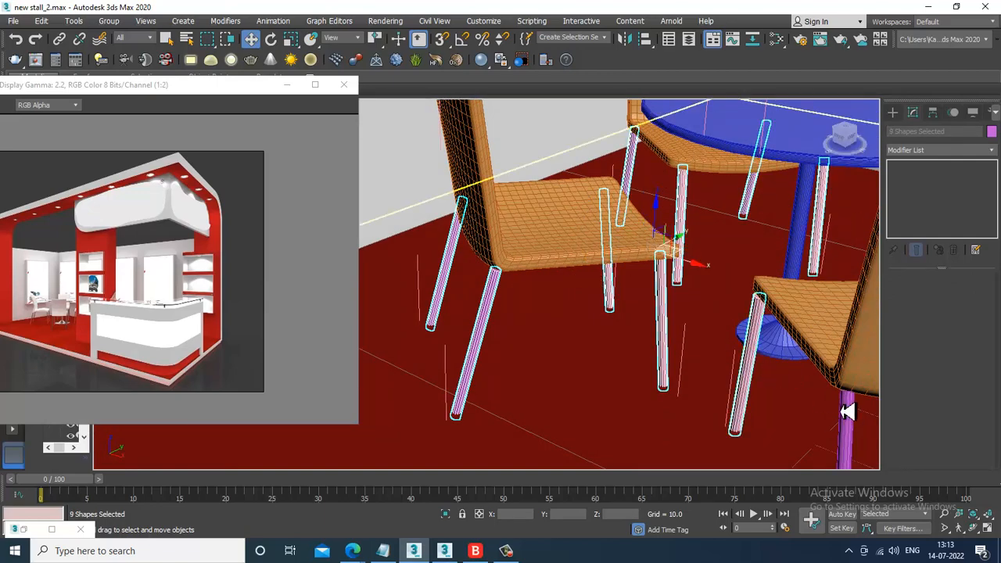
left_click(847, 412, "ctrl")
middle_click_drag(843, 398, 648, 252, "alt")
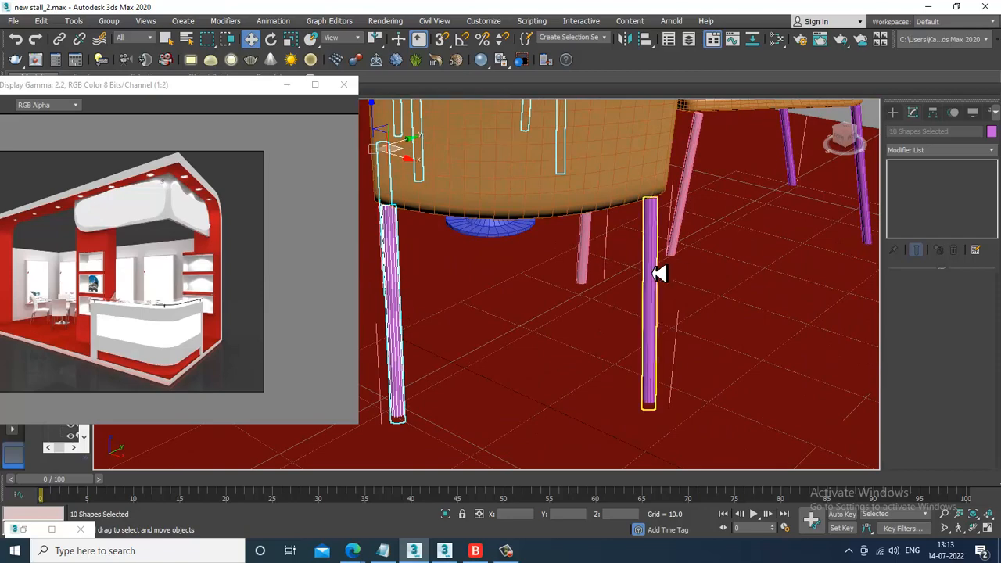
left_click(658, 274, "ctrl")
left_click(593, 250, "ctrl")
left_click(691, 208, "ctrl")
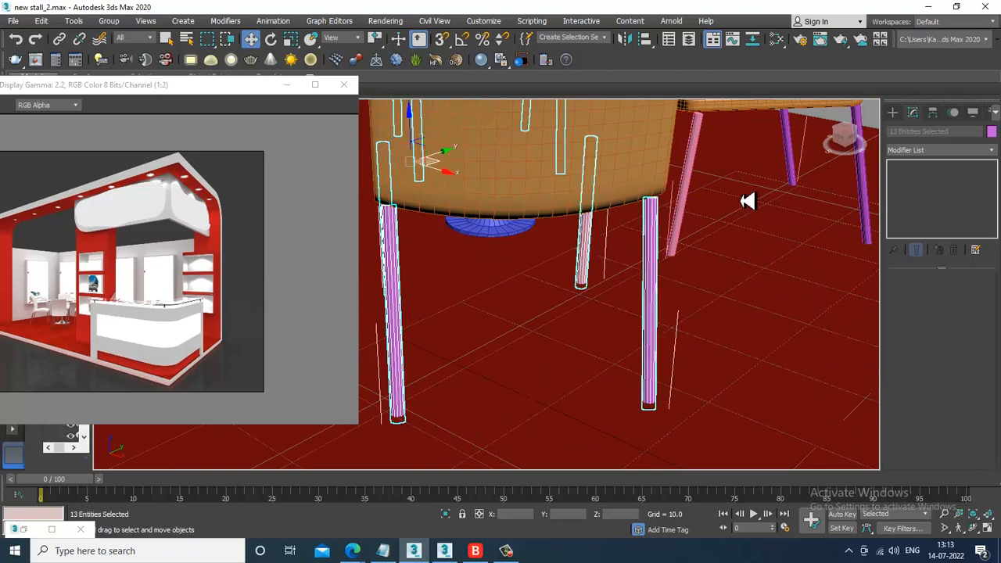
left_click(686, 199, "ctrl")
middle_click_drag(686, 196, 579, 198, "alt")
left_click(518, 175, "ctrl")
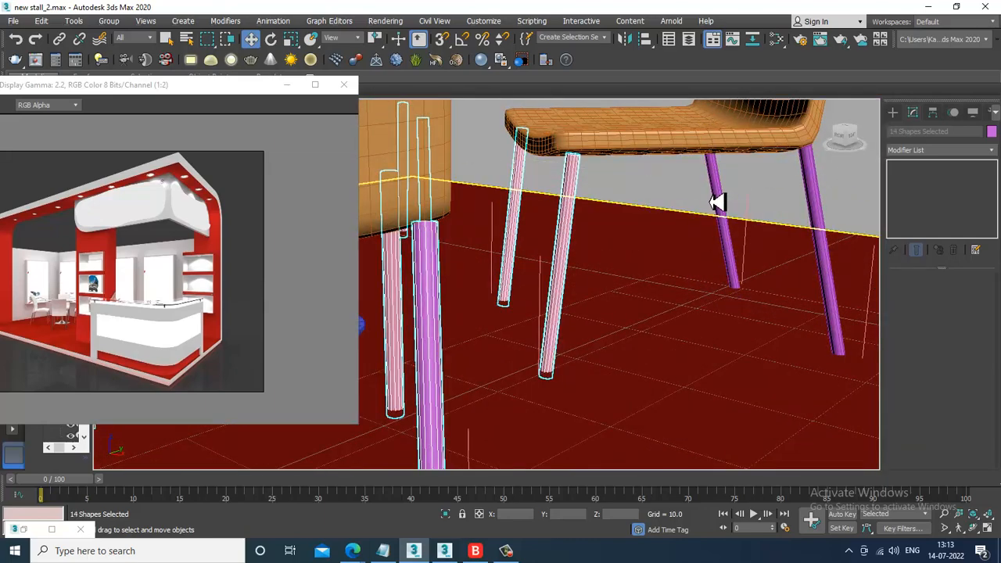
left_click(814, 207, "ctrl")
middle_click_drag(809, 196, 739, 305, "alt")
Add a new VRayMtl node to an empty area of the Slate material view
key("m")
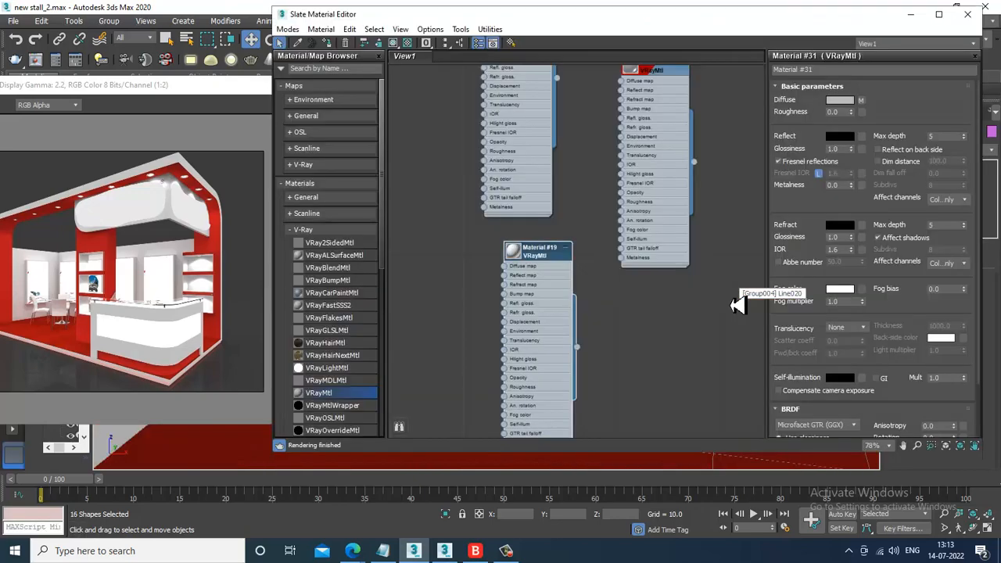
scroll(547, 331, "down", 5)
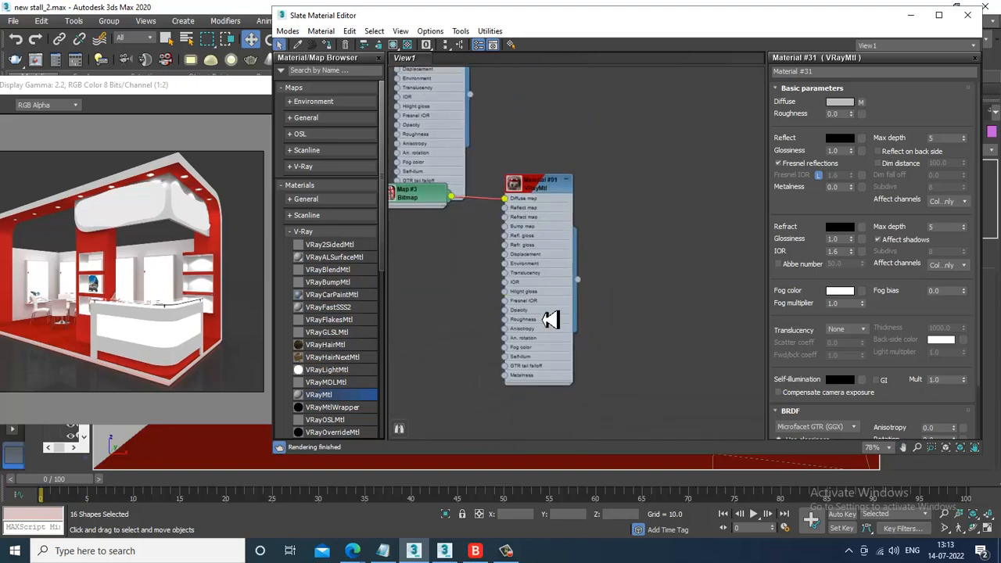
left_click_drag(404, 345, 521, 254)
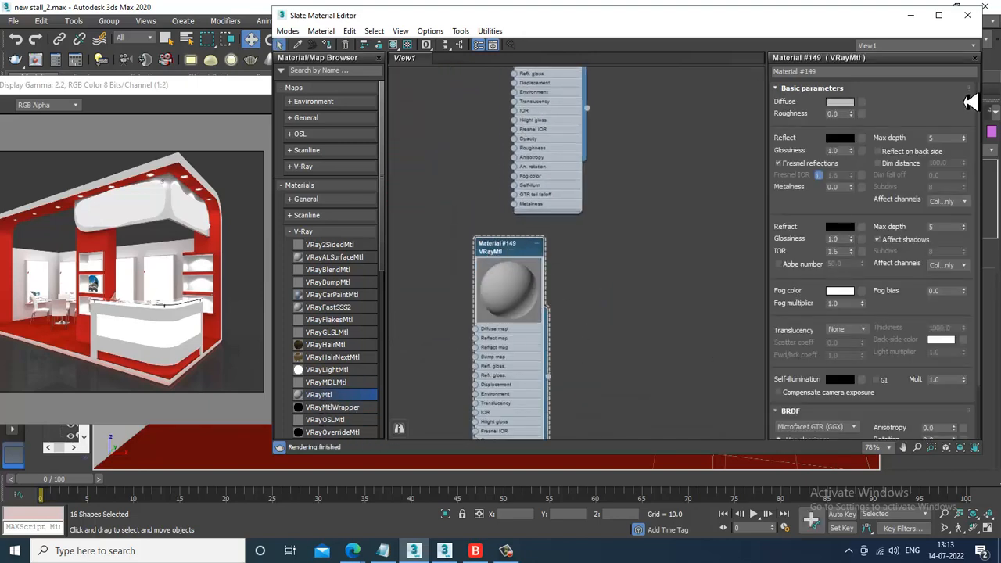
Set both the diffuse and reflect colours of the new V-Ray material to white
left_click(840, 103)
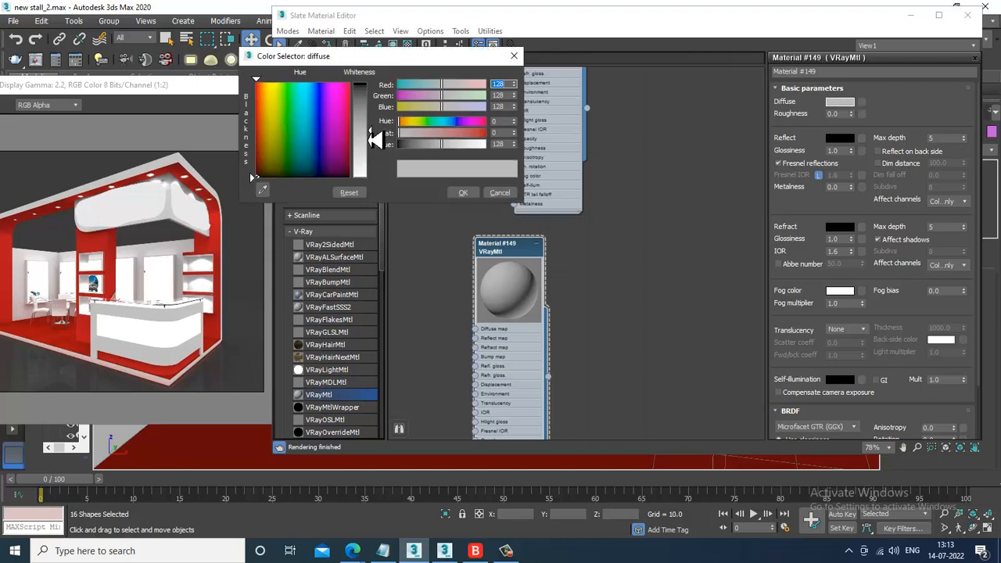
left_click_drag(375, 139, 382, 186)
left_click(463, 193)
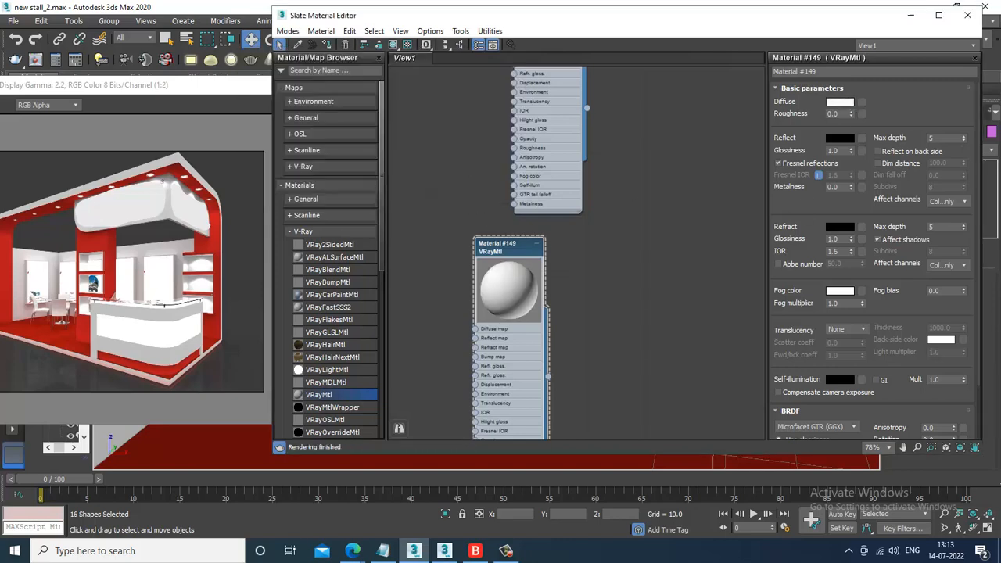
left_click(839, 139)
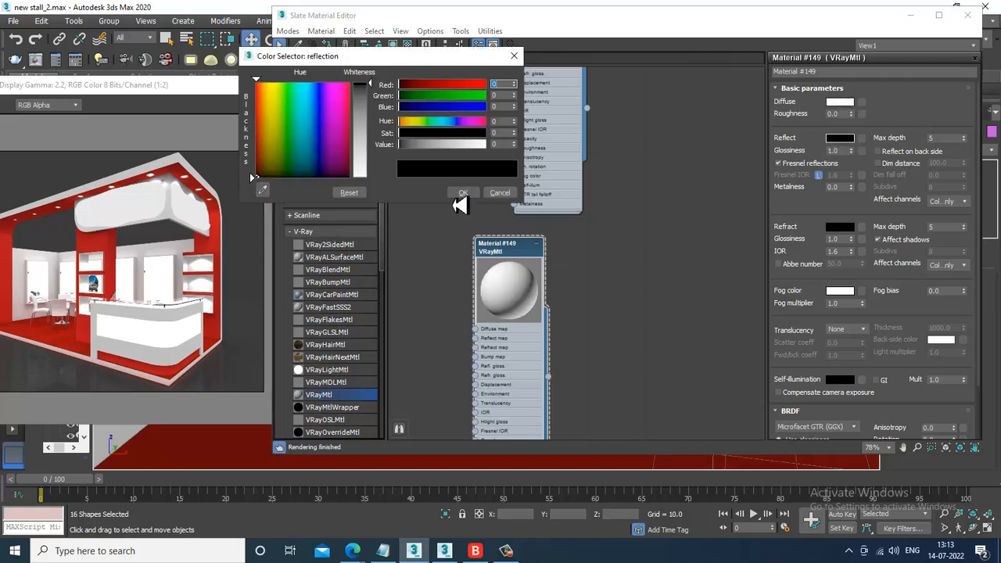
left_click_drag(377, 100, 383, 181)
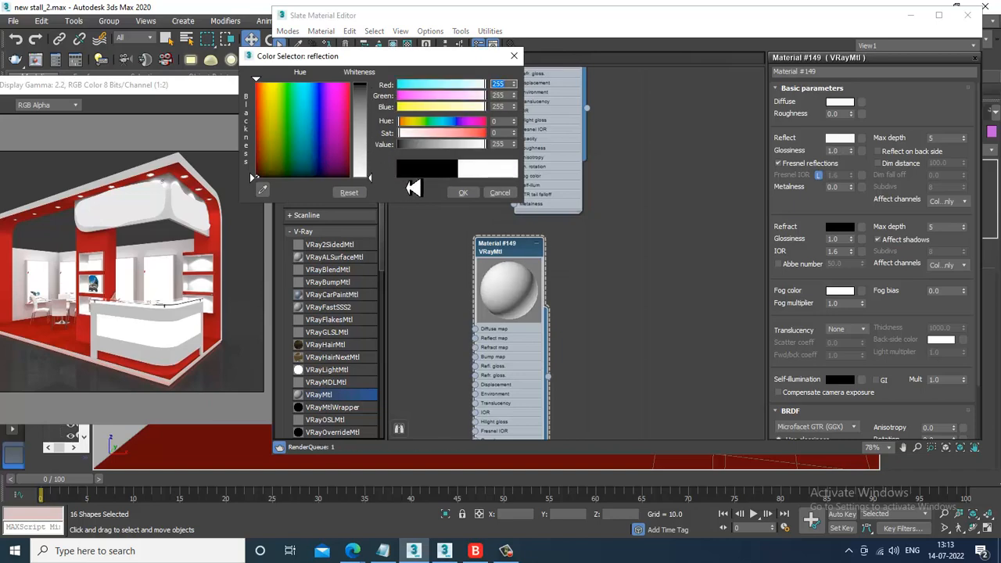
left_click(465, 193)
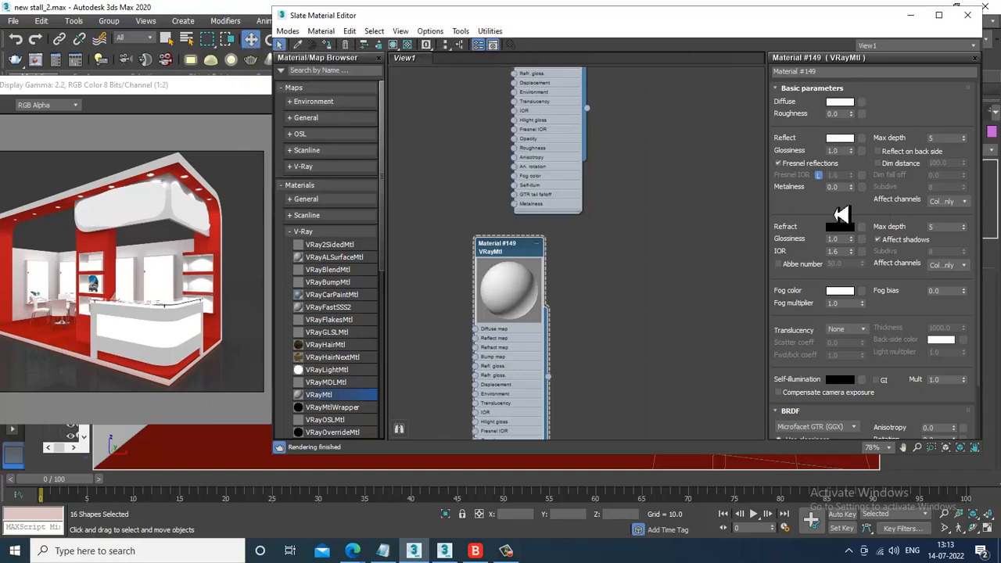
Unlock the new material's Fresnel IOR, setting it to 0.11 and the metalness to 1.0
left_click(819, 175)
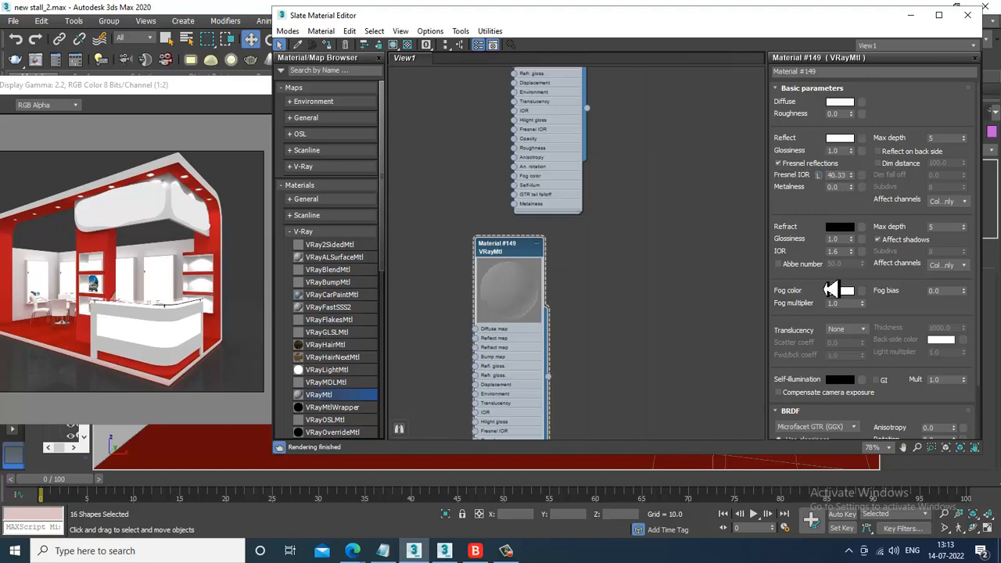
left_click_drag(853, 190, 861, 268)
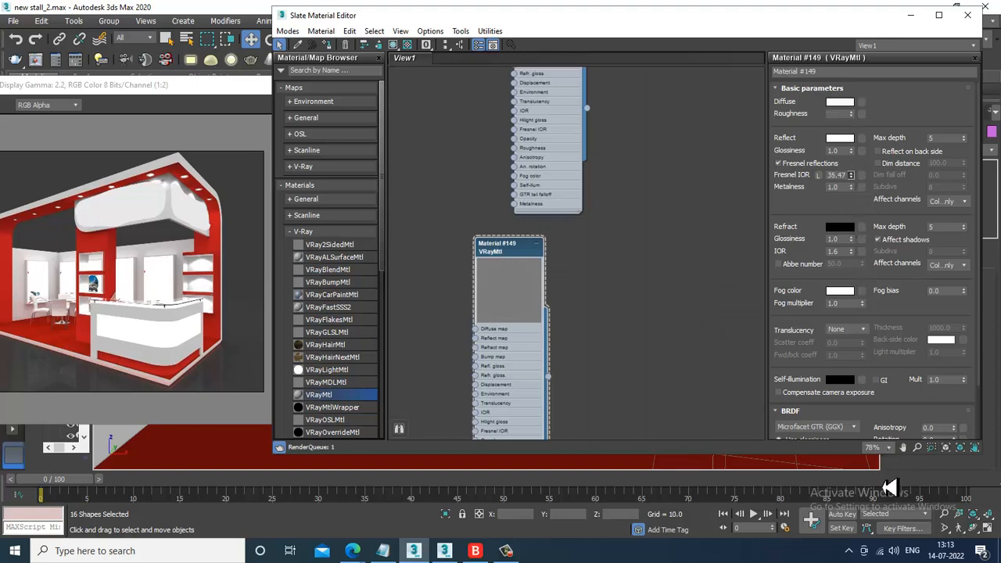
left_click_drag(889, 487, 931, 380)
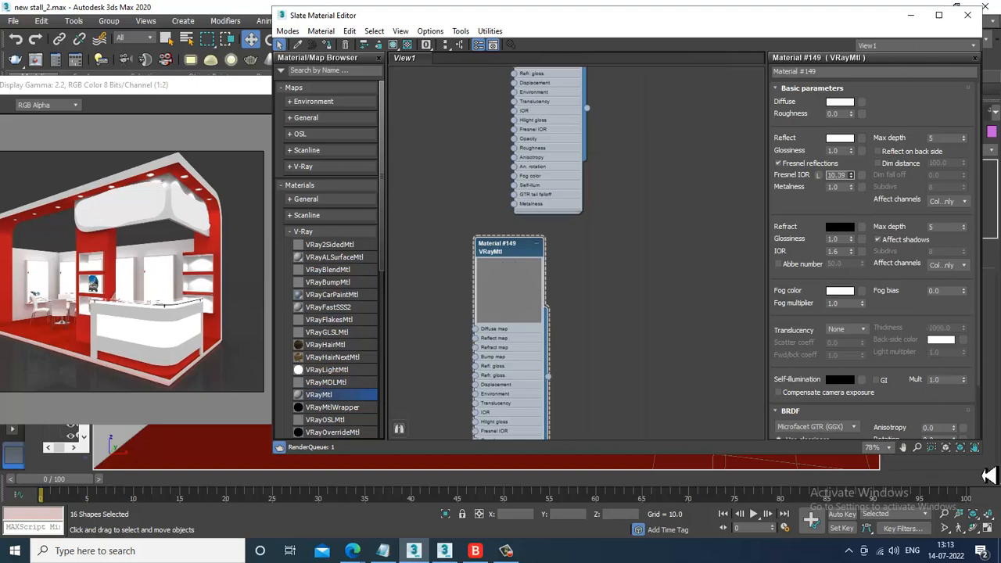
left_click_drag(28, 150, 902, 188)
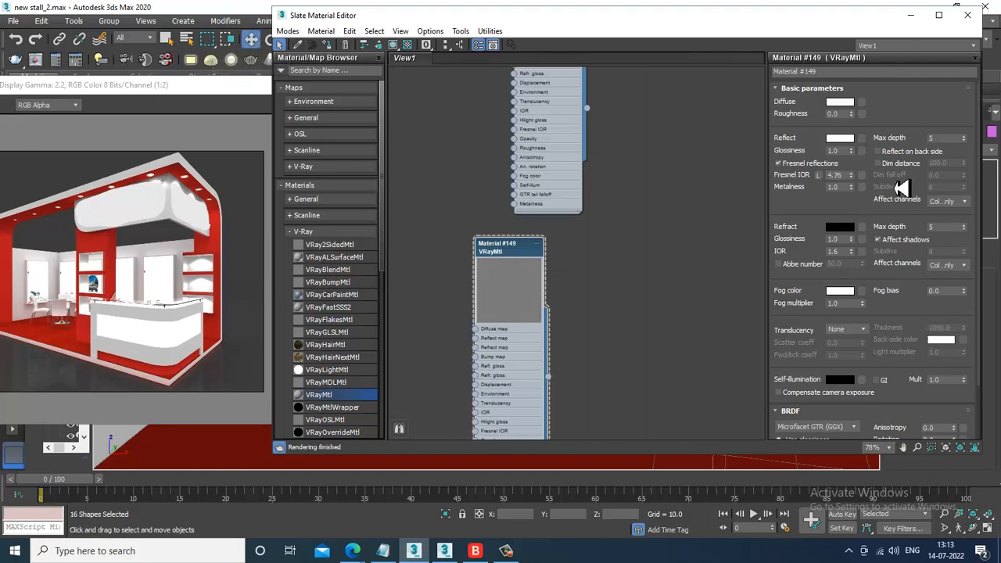
left_click_drag(866, 216, 876, 306)
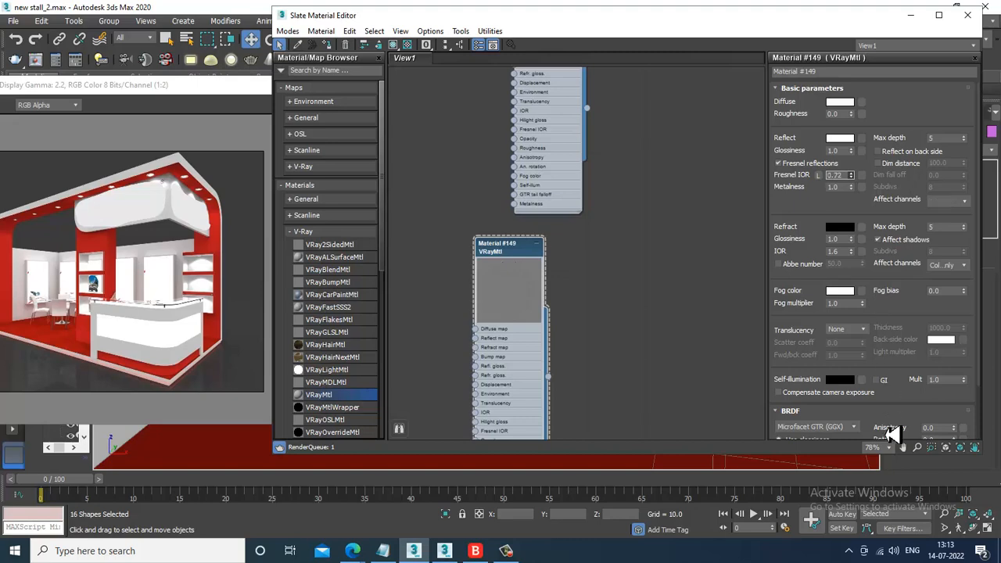
left_click_drag(898, 485, 835, 440)
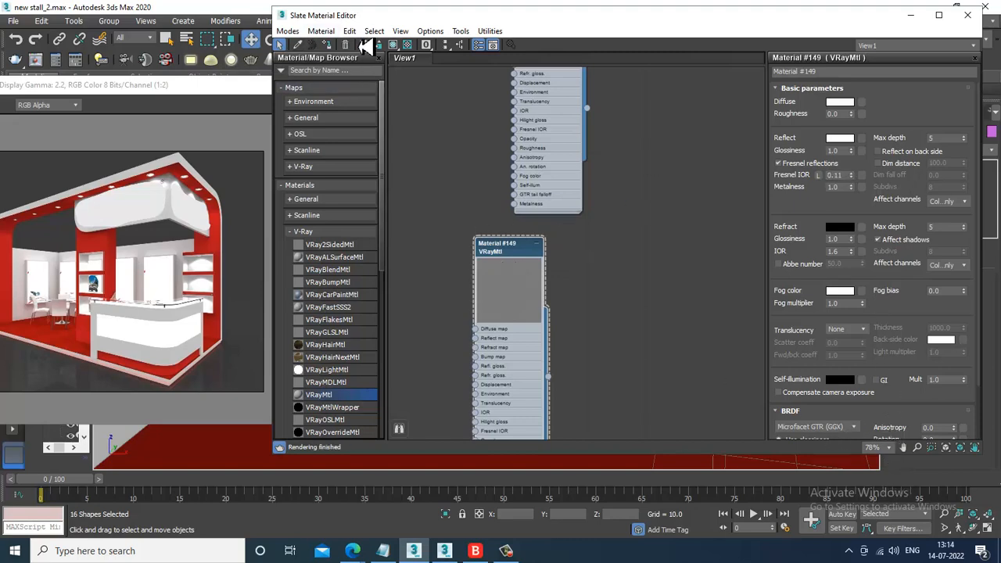
Assign the new metallic material to the selected chair legs and put the material editor away
left_click(394, 45)
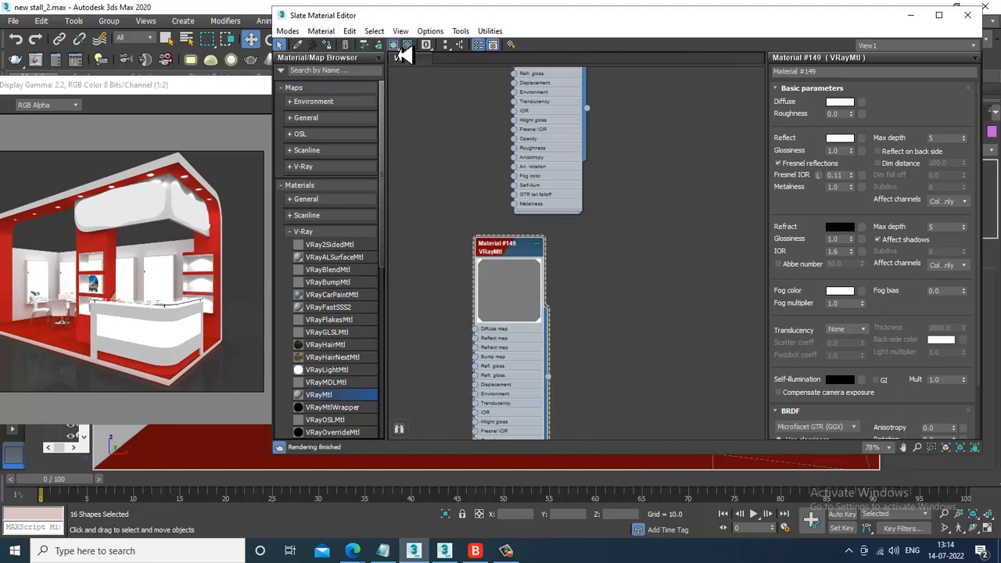
left_click(911, 15)
scroll(648, 320, "up", 5)
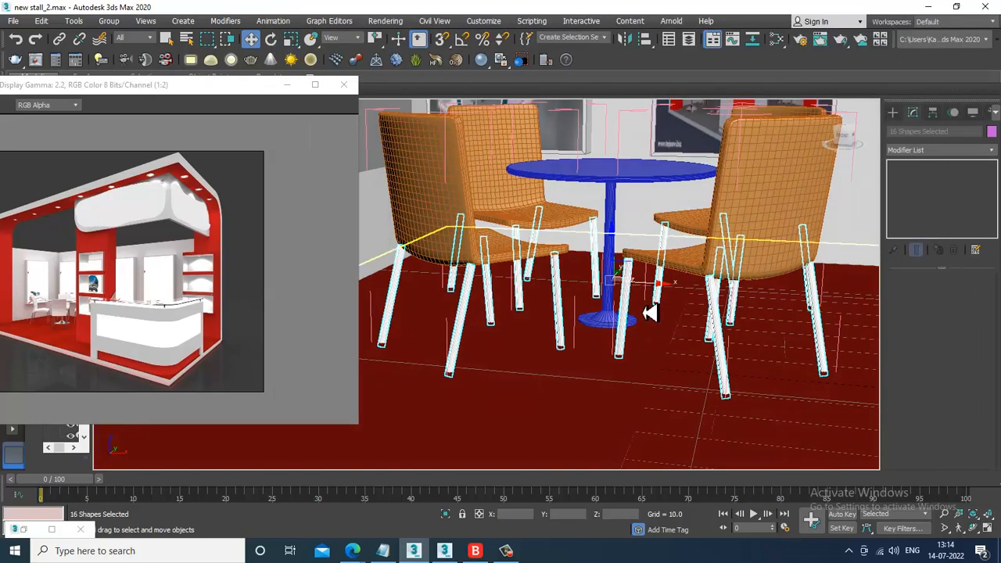
Refine the chair-leg material with reflection glossiness 0.89, unlocked Fresnel IOR 4.74 and metalness 1.0
key("m")
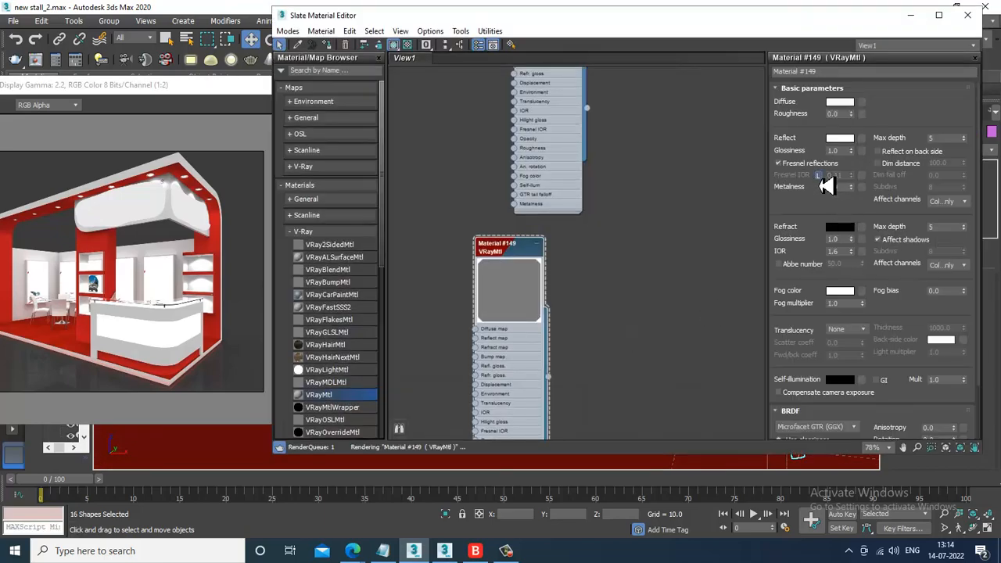
left_click(819, 175)
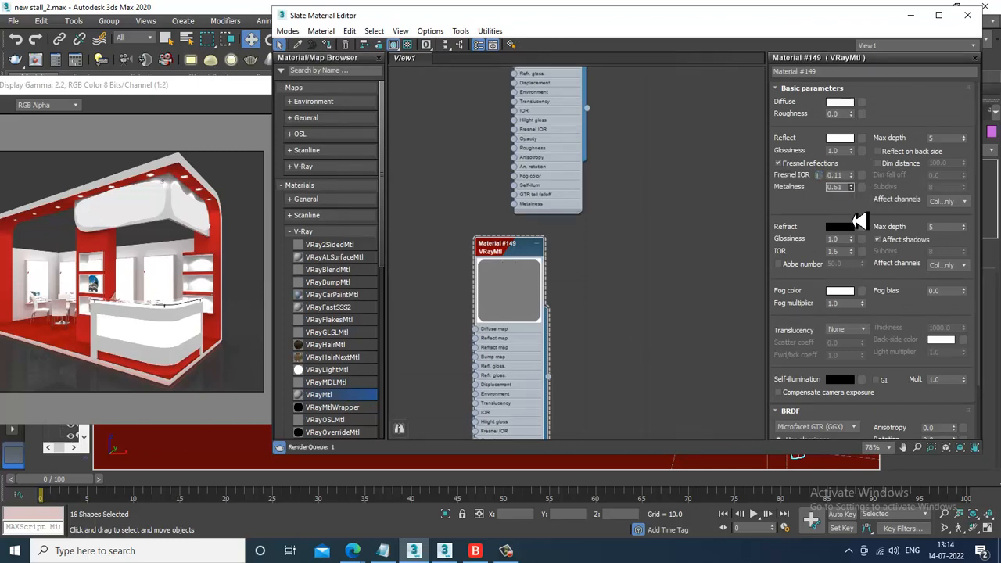
left_click_drag(855, 194, 851, 144)
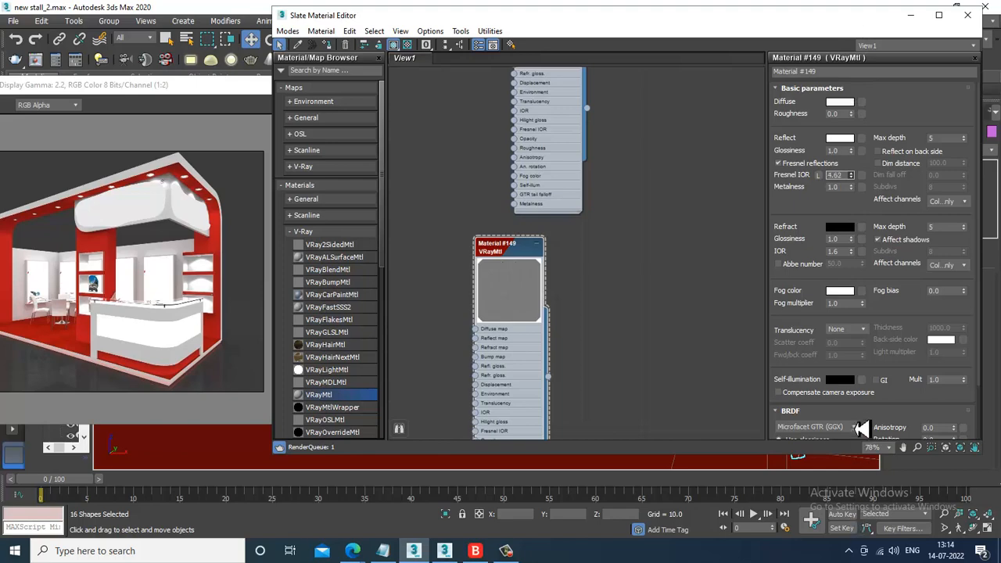
left_click_drag(861, 428, 853, 162)
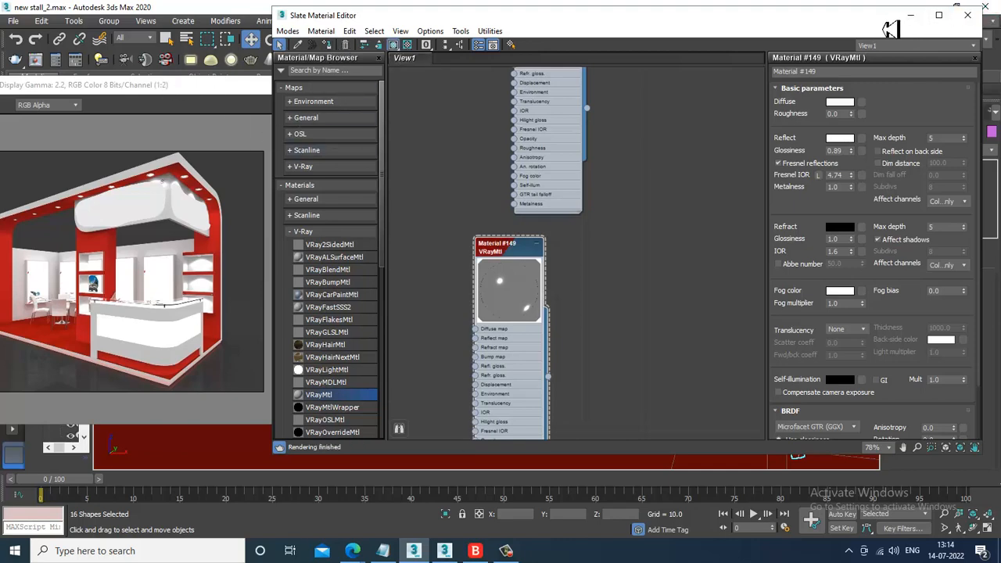
left_click(911, 15)
Try a V-Ray test render of the perspective view close to the chair legs
scroll(566, 282, "up", 10)
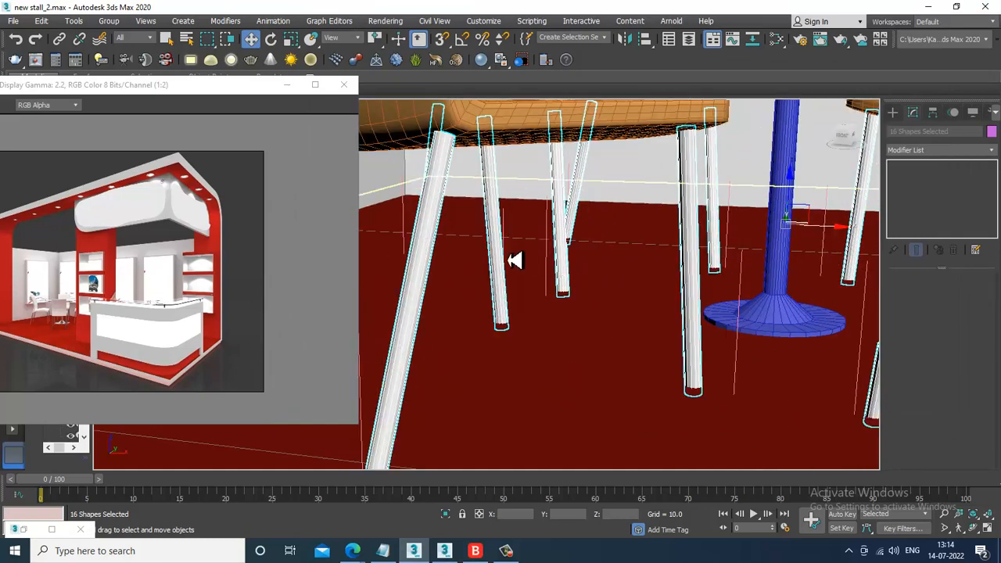
scroll(562, 267, "down", 5)
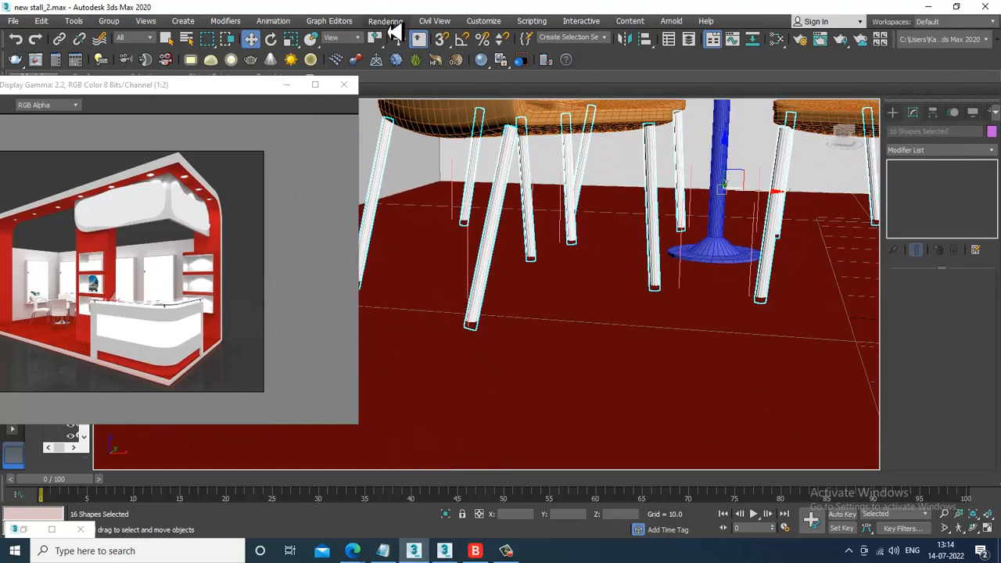
left_click(391, 22)
left_click(403, 43)
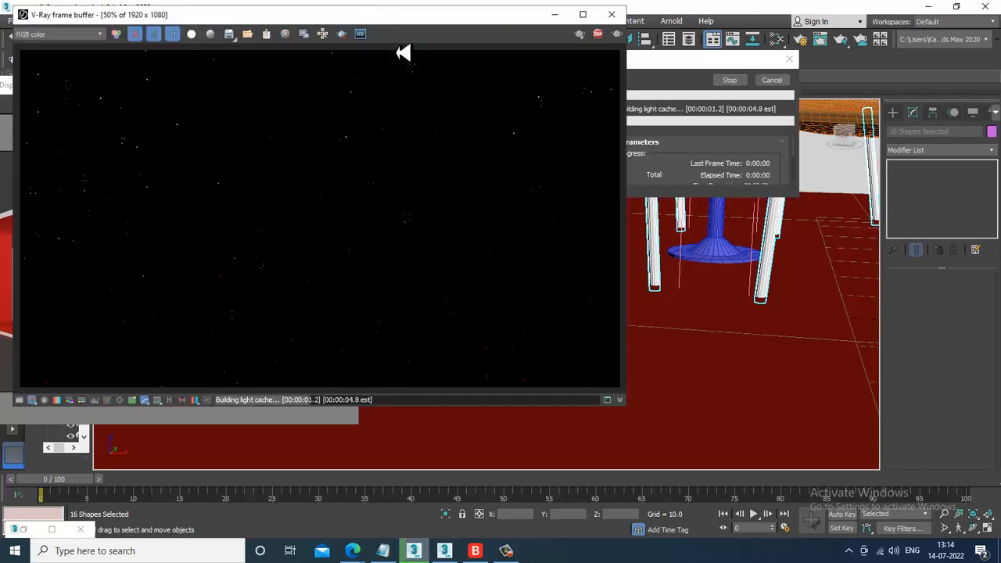
left_click(612, 14)
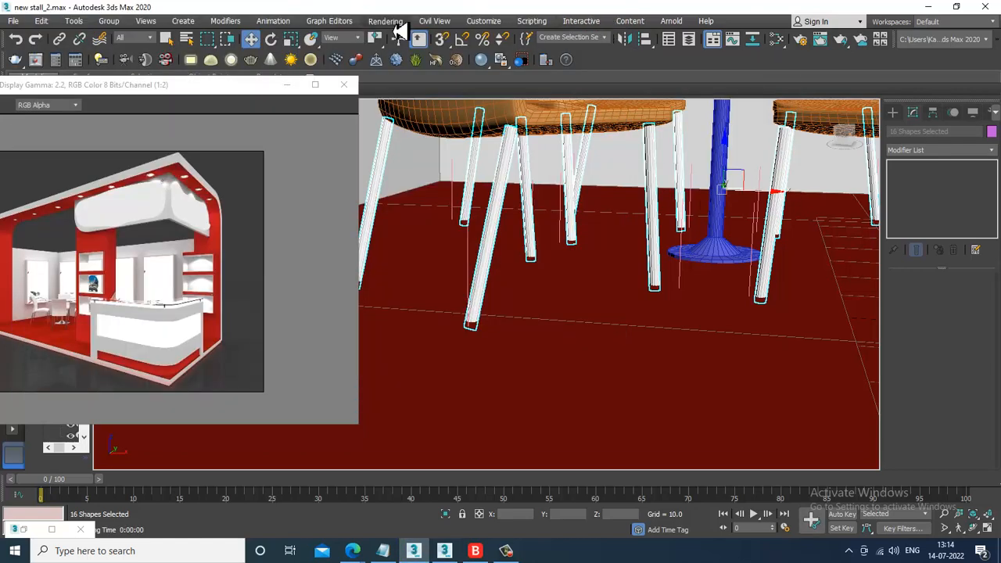
Set the primary global illumination engine to Irradiance map in the V-Ray render setup
left_click(386, 21)
left_click(418, 88)
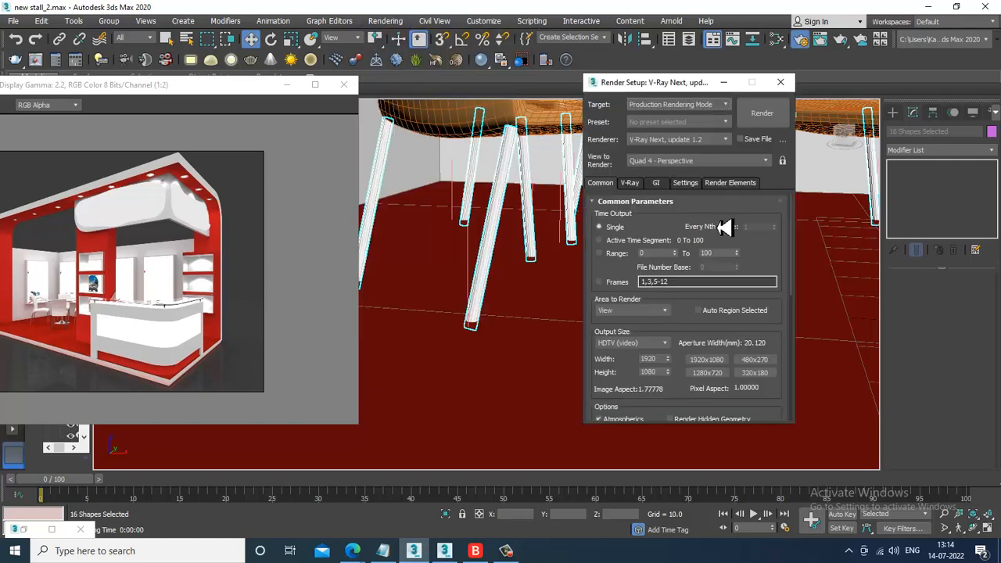
left_click(630, 182)
left_click(657, 184)
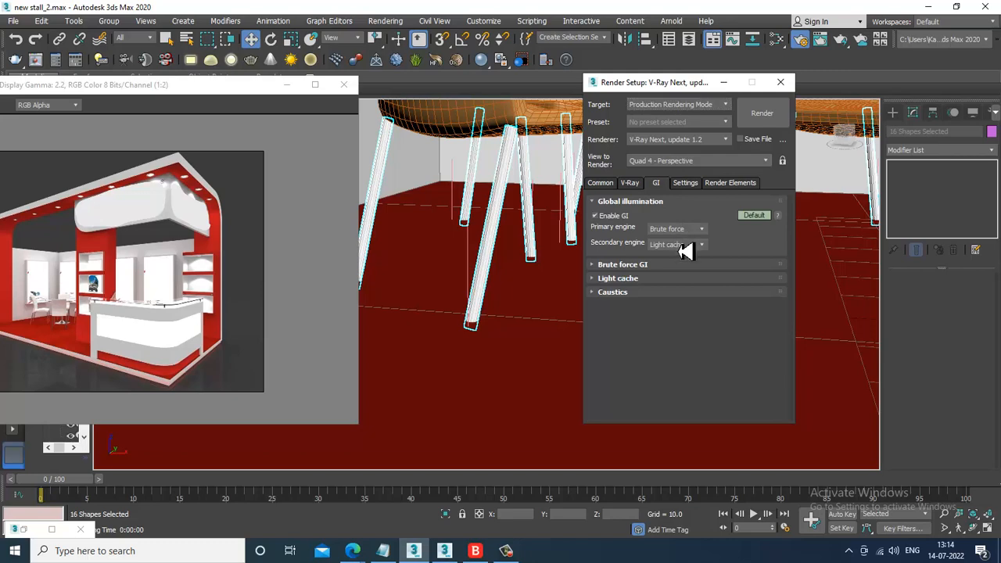
left_click(686, 230)
left_click(697, 246)
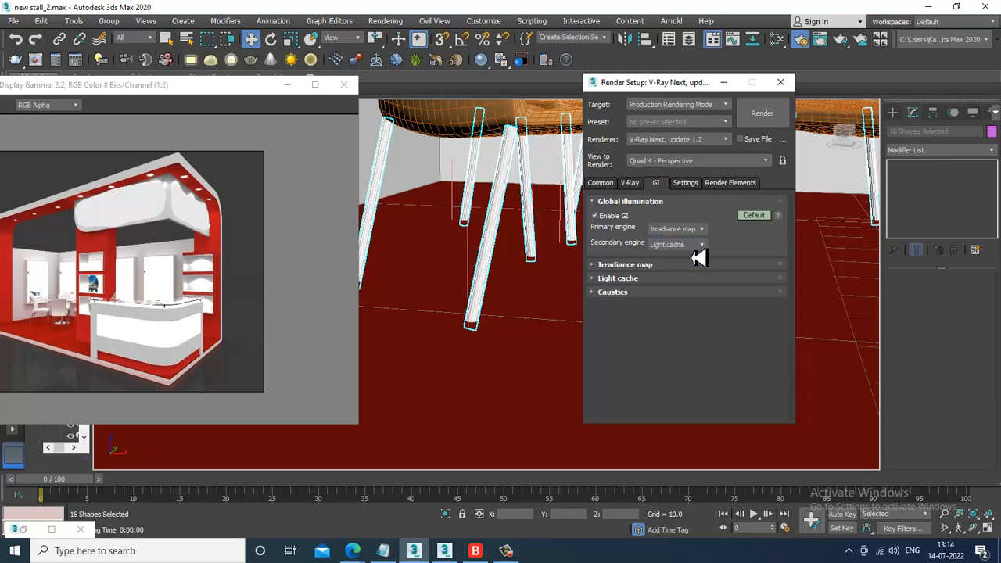
Enable the GI environment override in the V-Ray environment settings
left_click(631, 186)
left_click(656, 358)
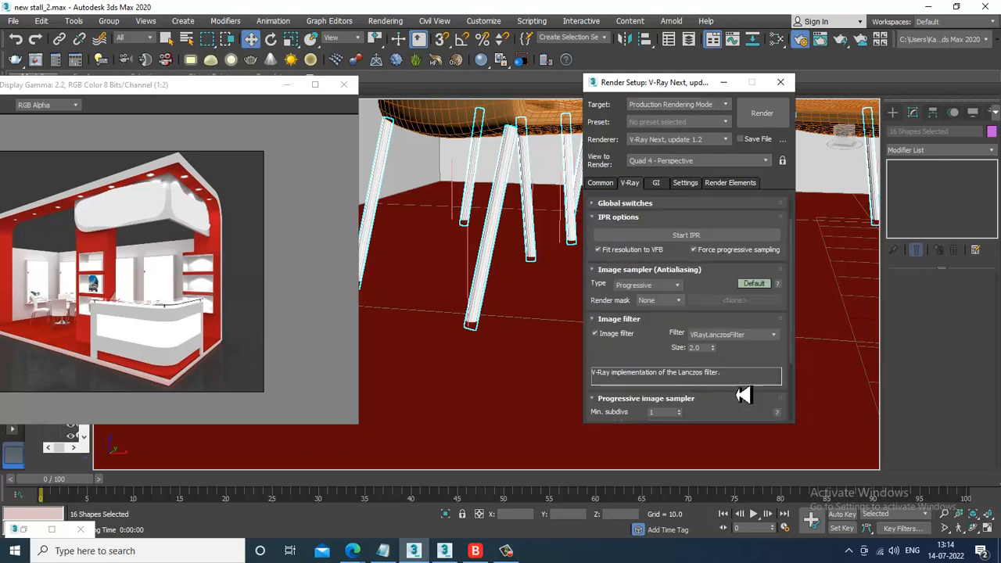
left_click_drag(640, 358, 672, 158)
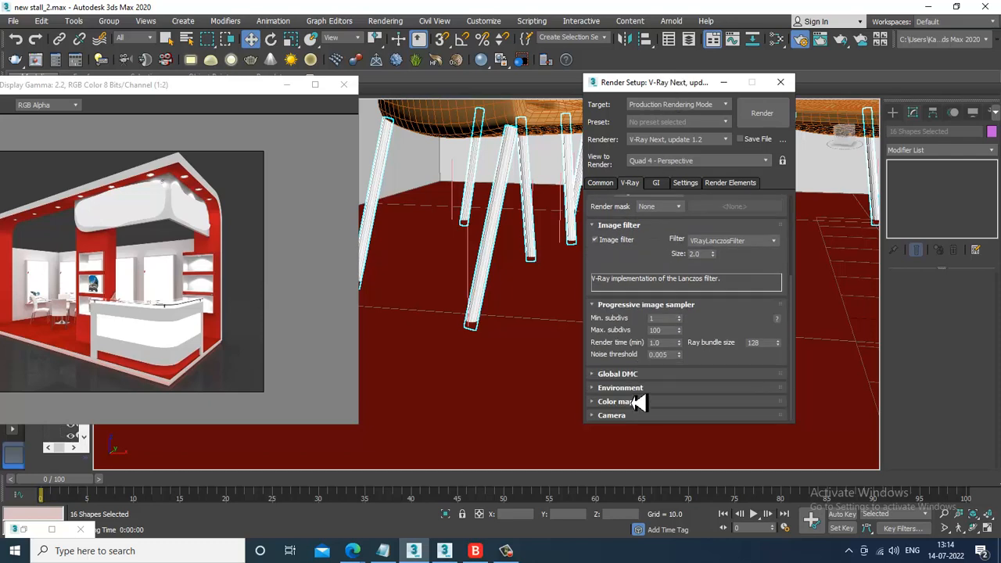
left_click(625, 388)
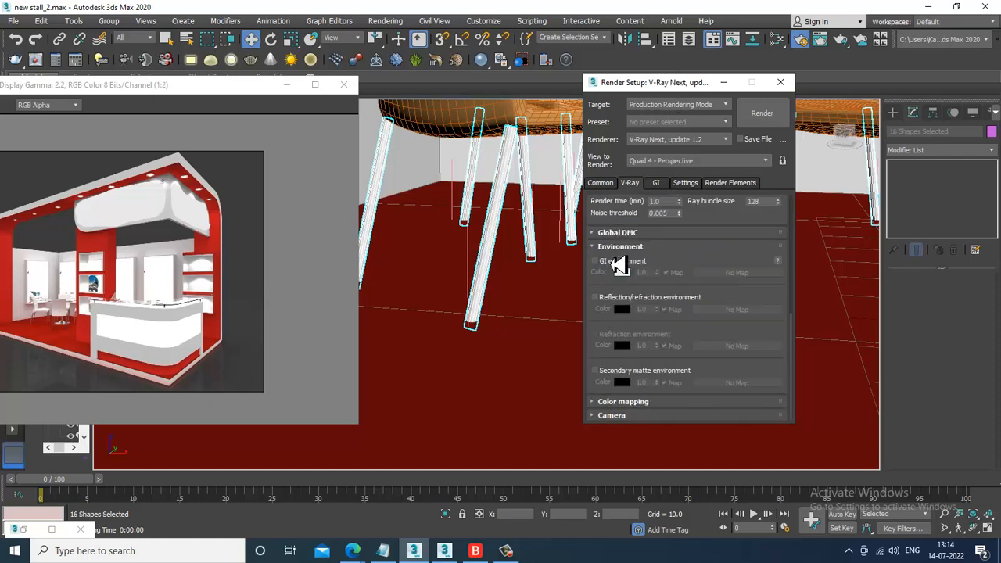
left_click(618, 264)
Test-render the close-up perspective view of the chair legs with the GI environment on, and put the render windows away
left_click(762, 113)
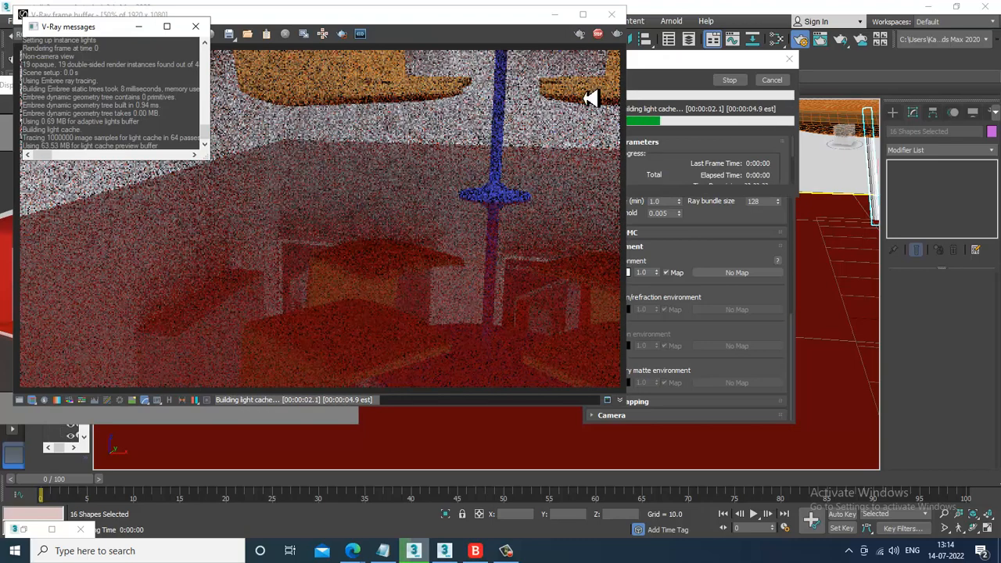
left_click(611, 15)
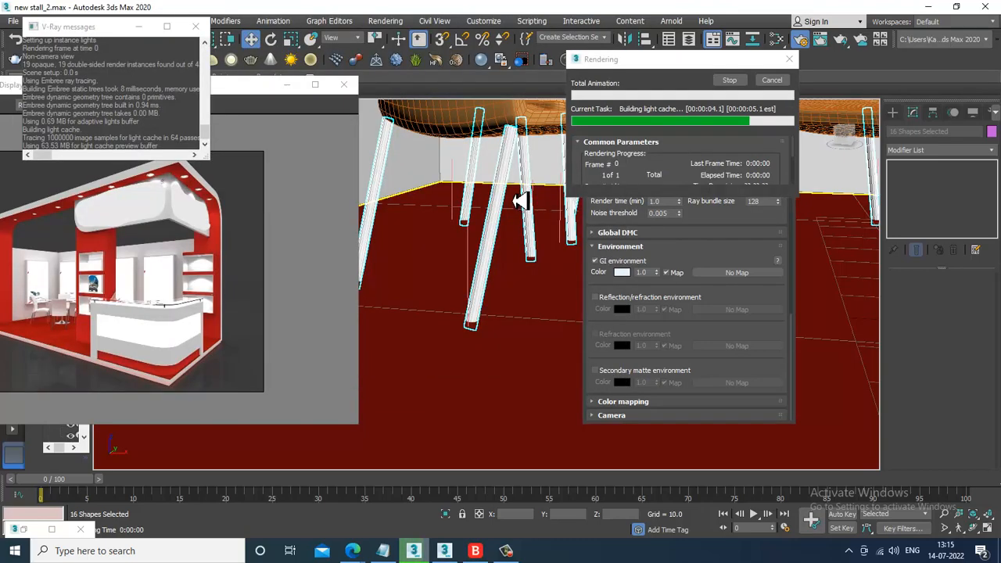
right_click(505, 176)
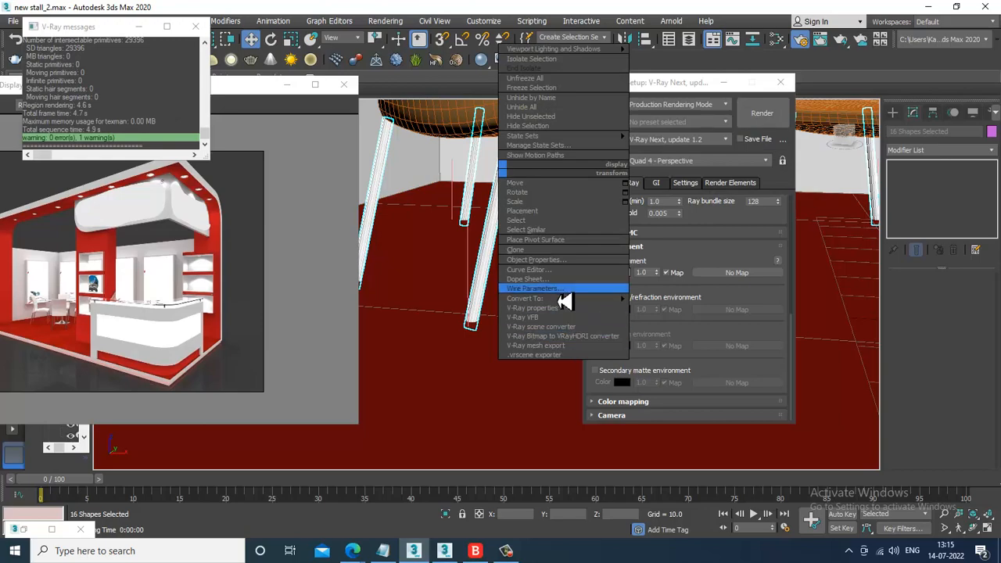
mouse_move(563, 299)
left_click(709, 324)
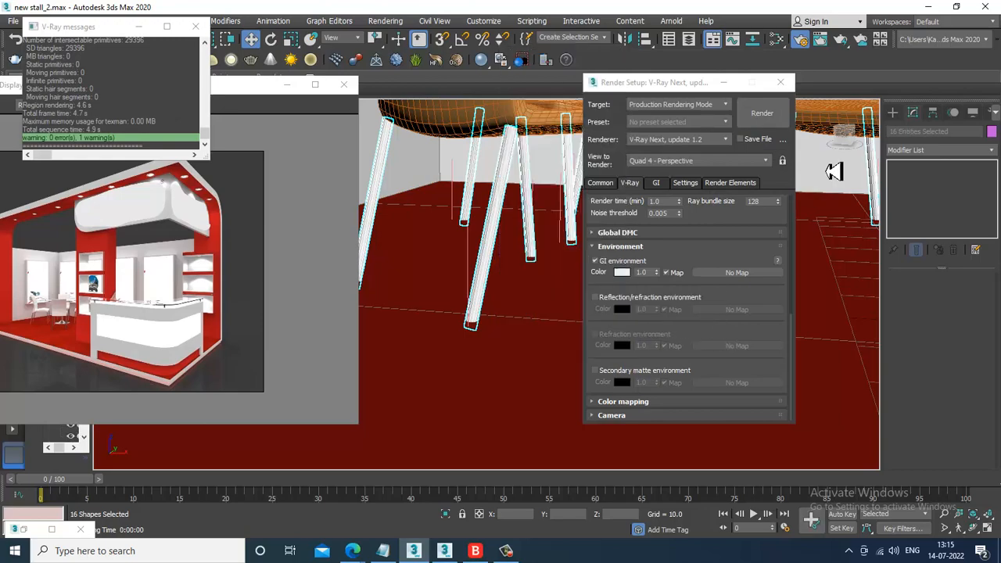
left_click(764, 118)
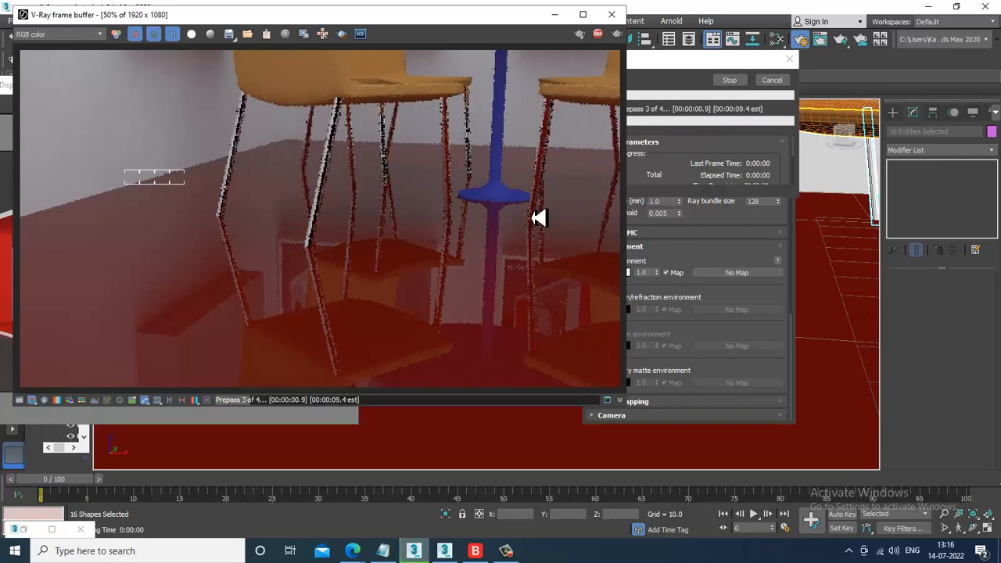
left_click(729, 80)
left_click(555, 14)
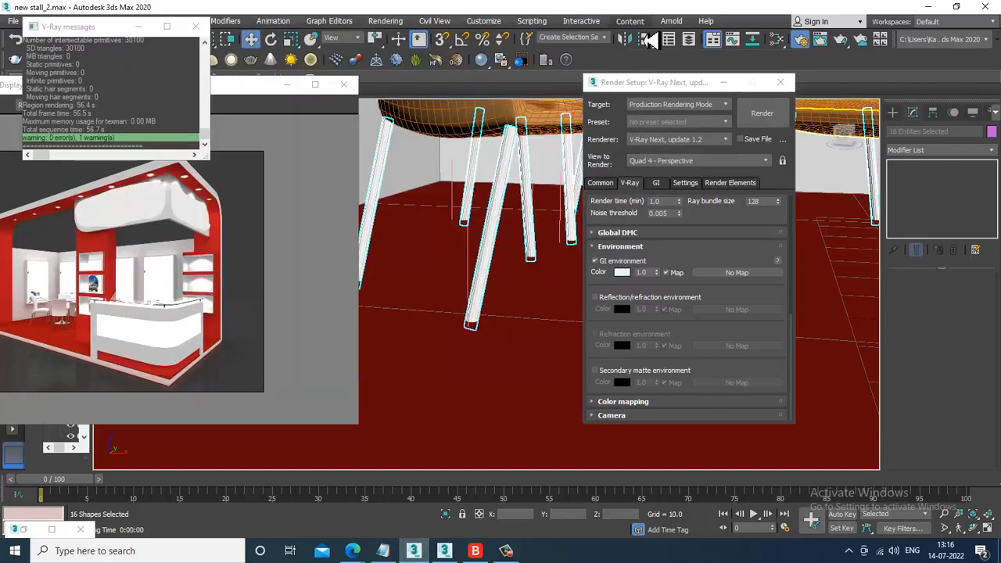
left_click(780, 82)
Darken the reflection colour of the red floor material to a deeper grey and put the material editor away
left_click(509, 402)
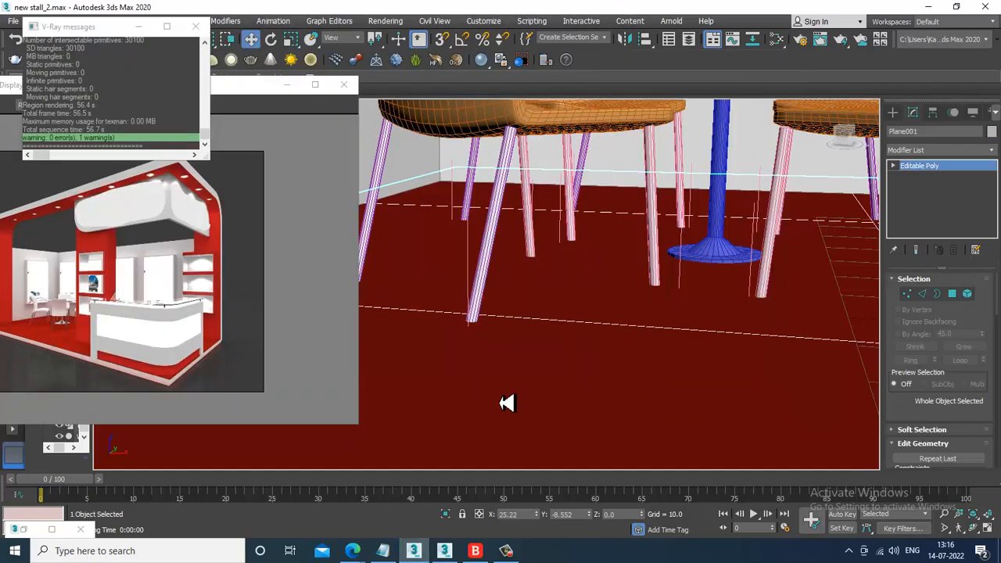
key("m")
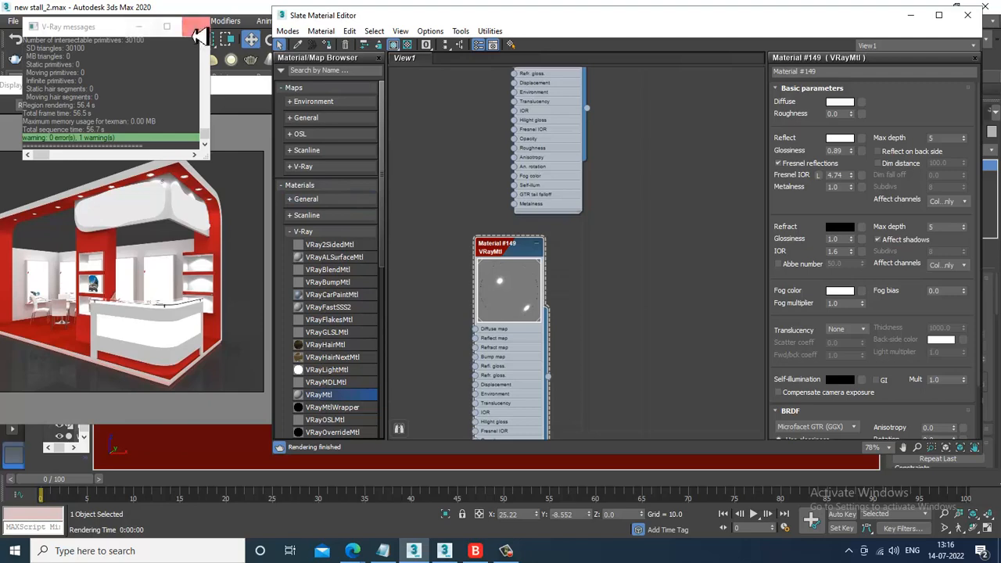
left_click(196, 28)
middle_click_drag(678, 186, 555, 250)
double_click(550, 247)
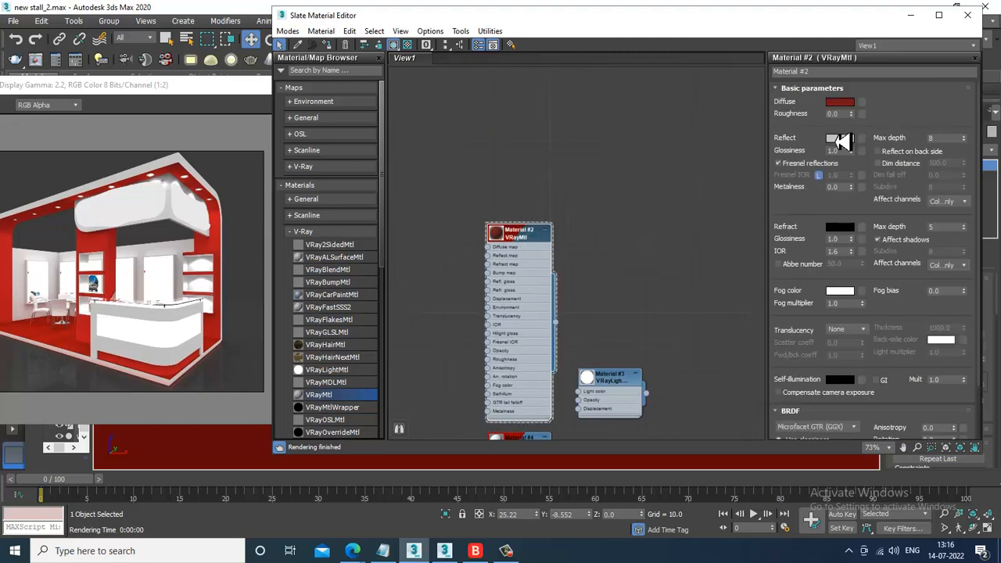
left_click(840, 138)
left_click_drag(377, 145, 380, 112)
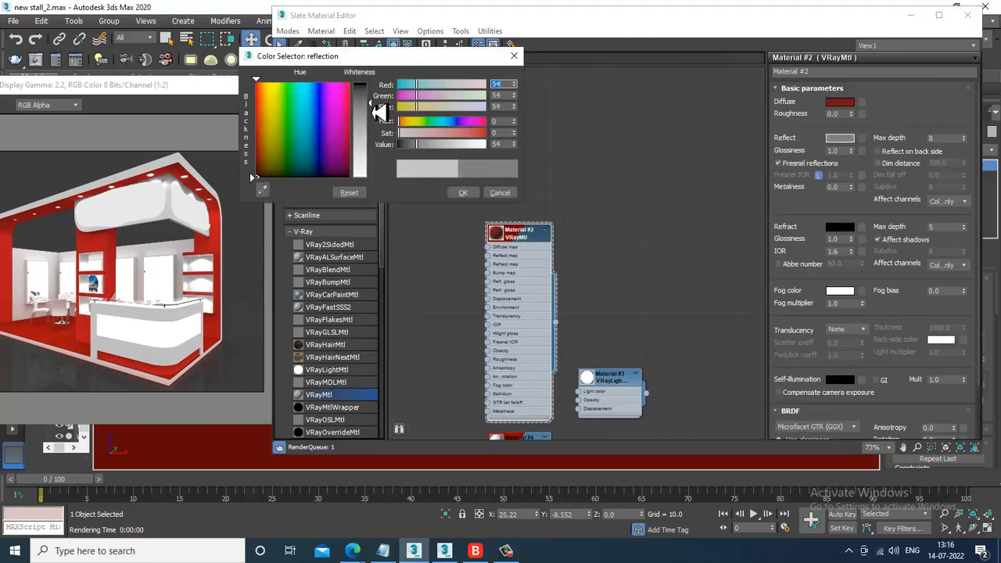
left_click(464, 193)
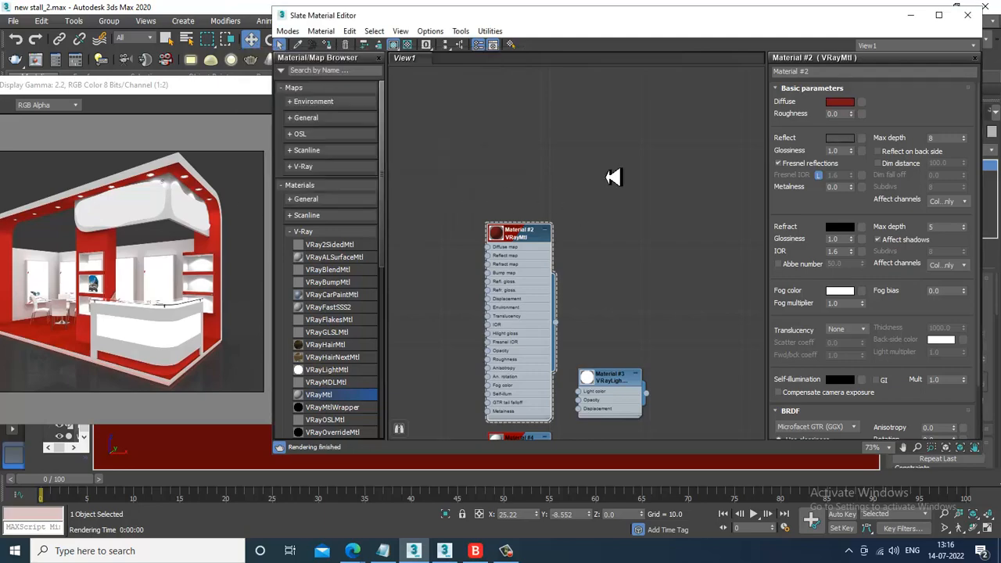
left_click(912, 15)
Select the seat shells of all four chairs around the round table
middle_click_drag(666, 284, 567, 283)
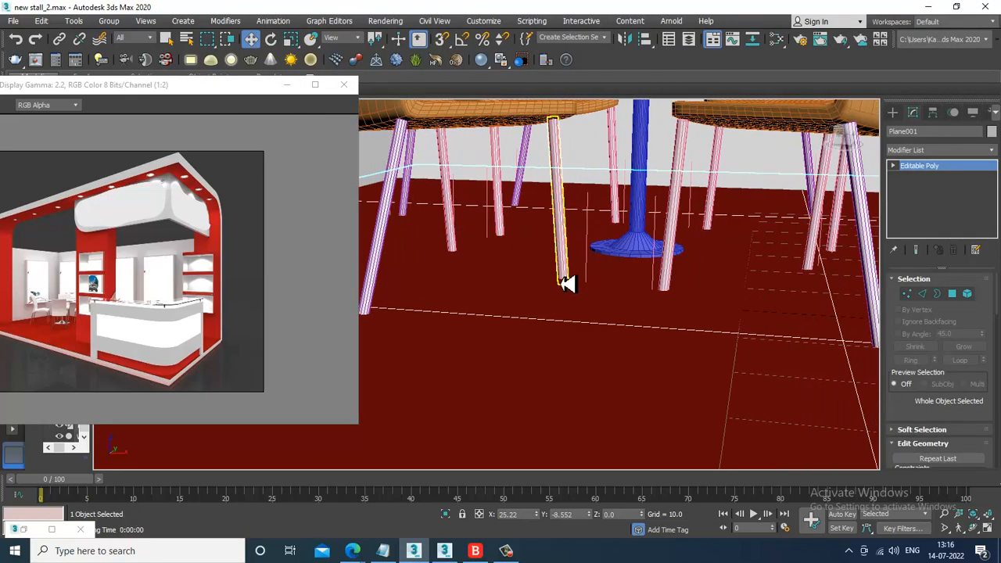
scroll(567, 284, "down", 10)
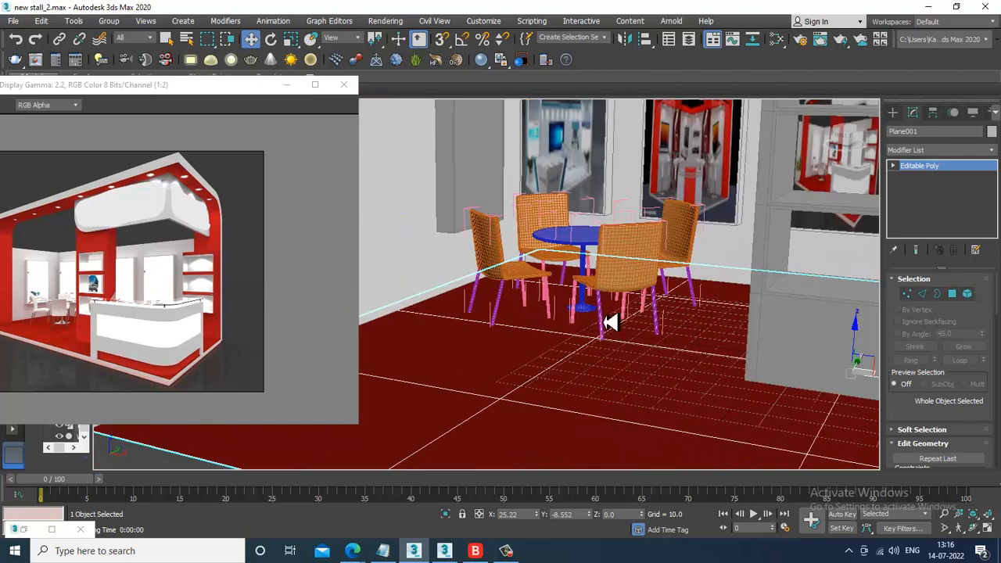
scroll(609, 323, "up", 3)
scroll(537, 291, "up", 5)
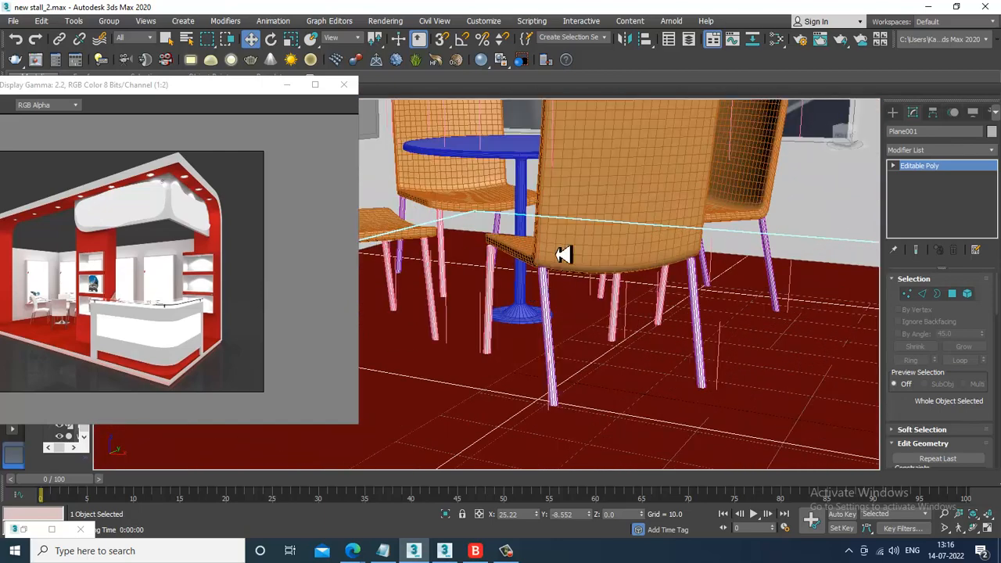
left_click(575, 237)
scroll(741, 261, "down", 4)
left_click(751, 238, "ctrl")
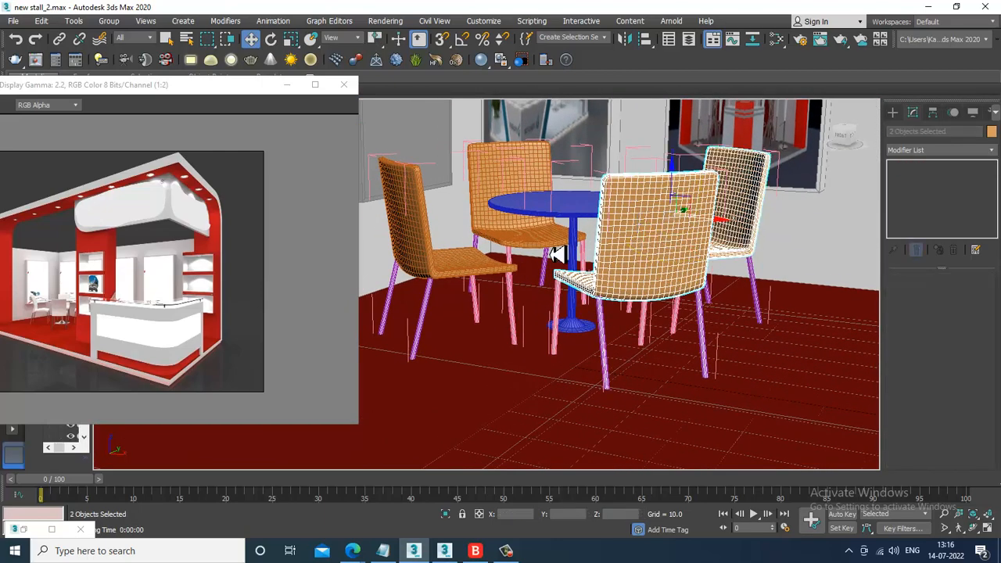
left_click(502, 182, "ctrl")
left_click(437, 225, "ctrl")
middle_click_drag(654, 248, 663, 251, "alt")
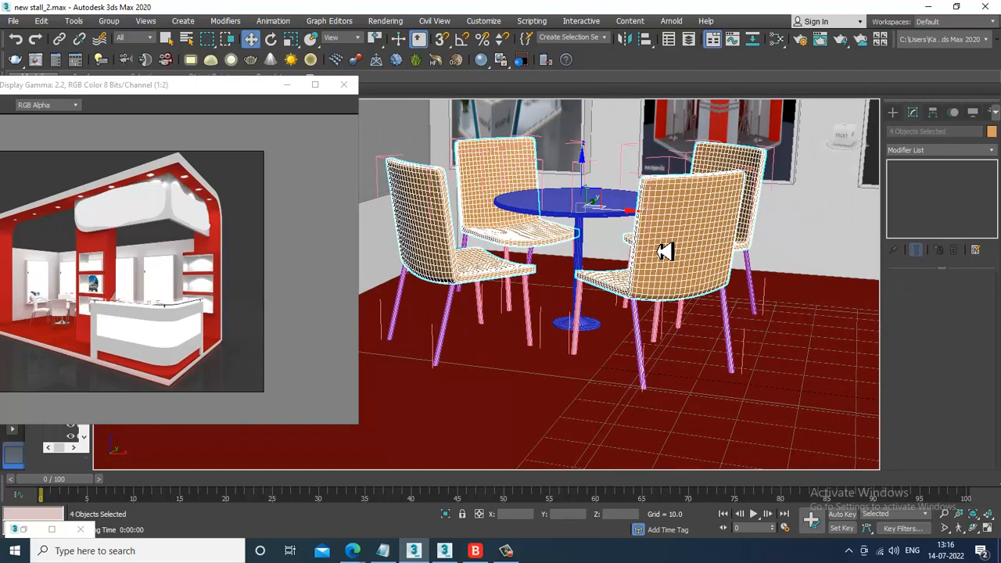
Add a new VRayMtl in an empty area of the material graph for the selected chair seats
key("m")
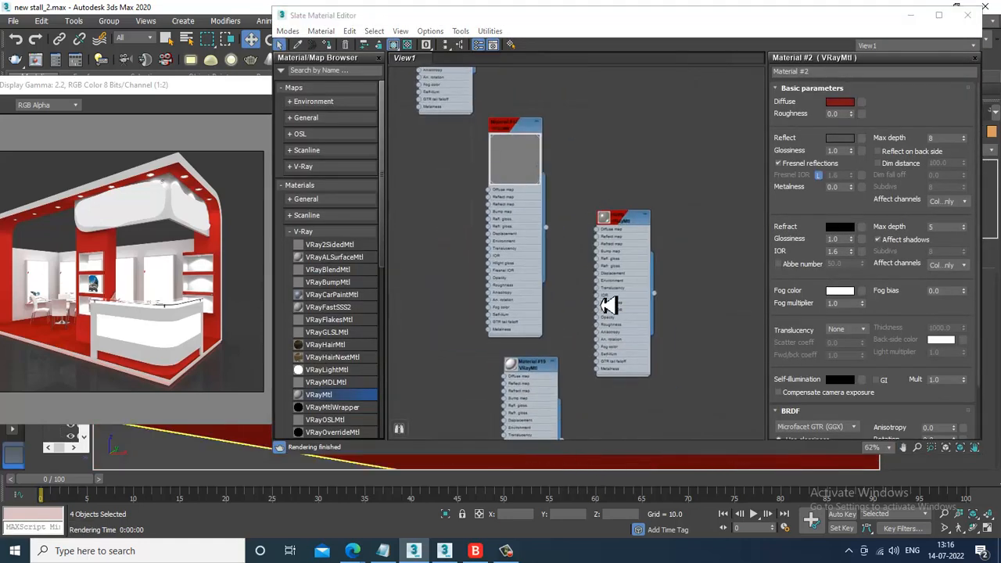
middle_click_drag(615, 306, 590, 119)
middle_click_drag(593, 434, 586, 170)
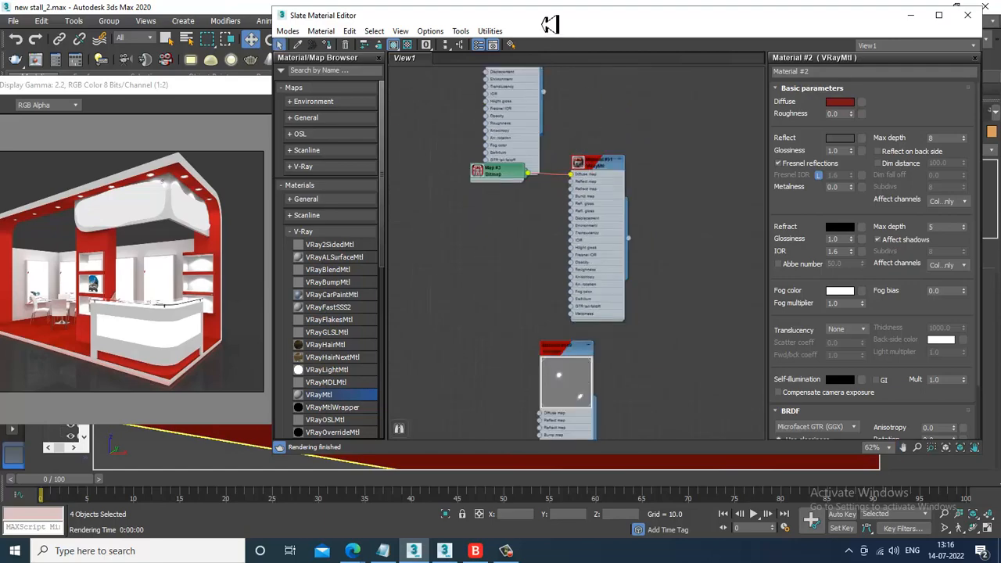
left_click_drag(551, 23, 662, 226)
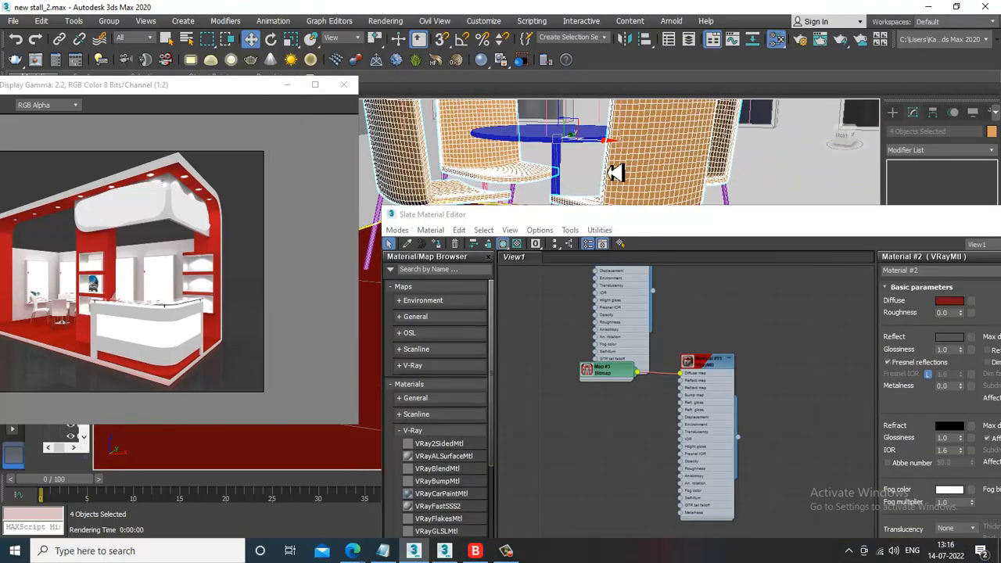
double_click(642, 221)
middle_click_drag(587, 393, 616, 233)
left_click_drag(528, 391, 699, 297)
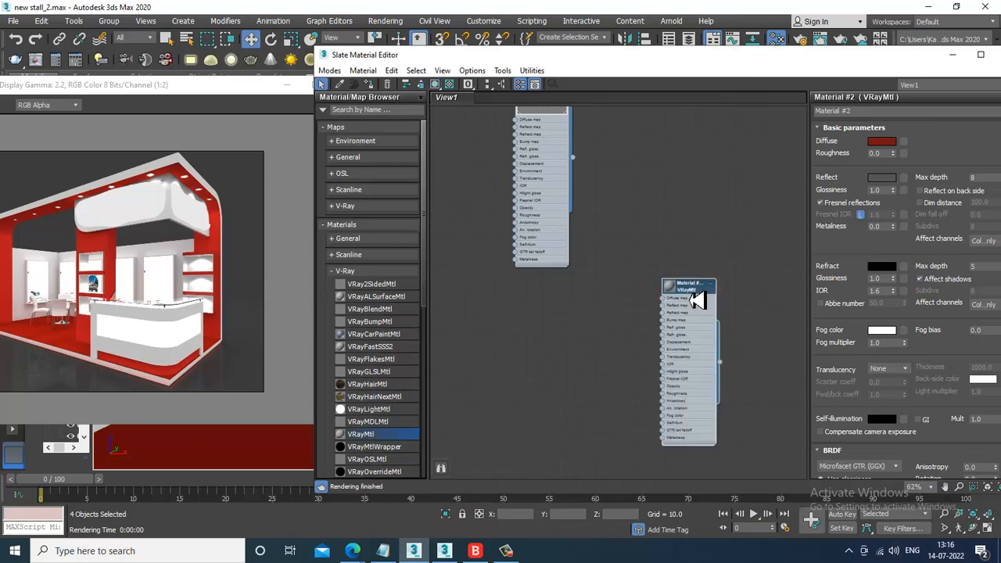
Make the new material's diffuse colour near-white with value 242 and assign it to the selected chair seats
double_click(699, 298)
left_click(882, 141)
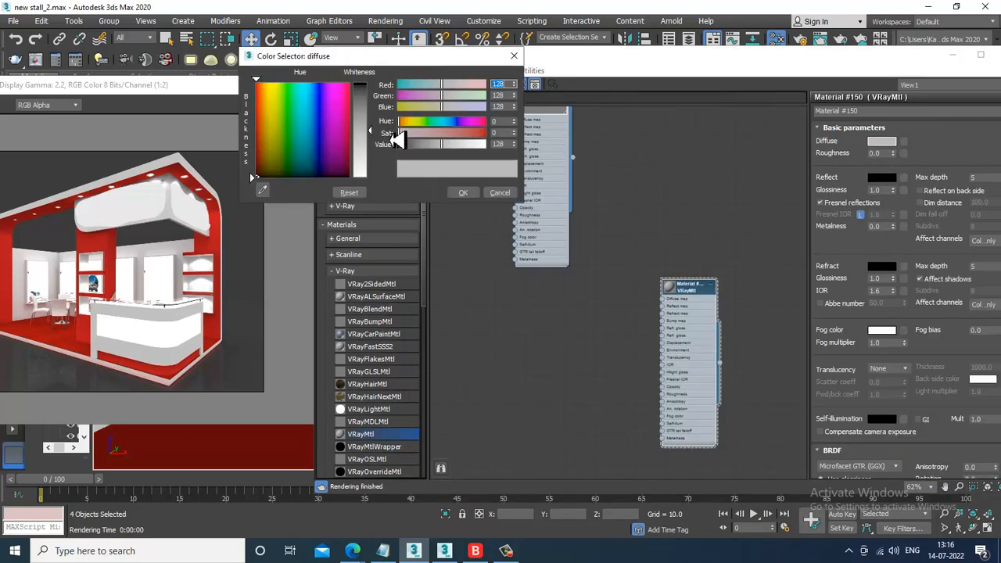
left_click_drag(374, 138, 373, 179)
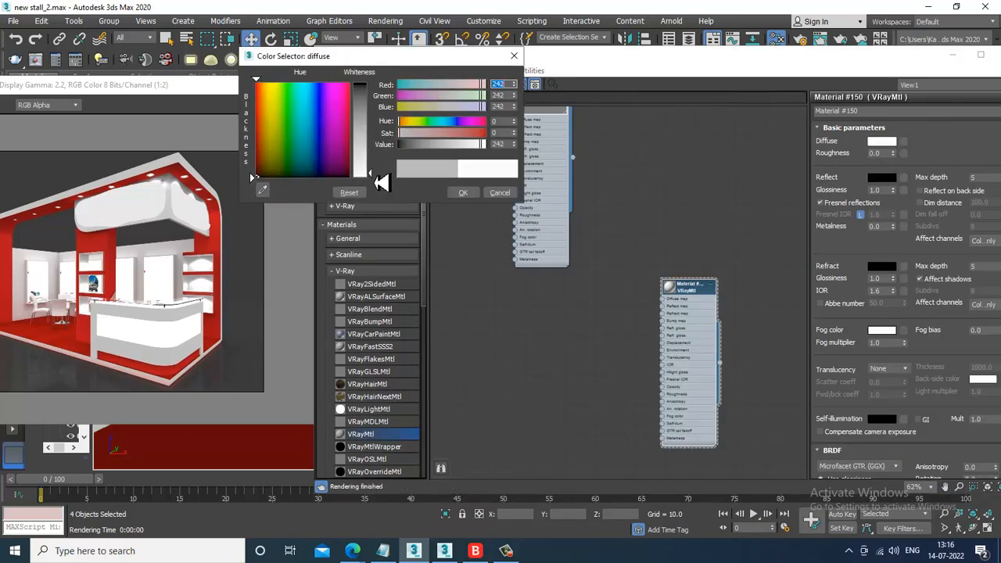
left_click(463, 192)
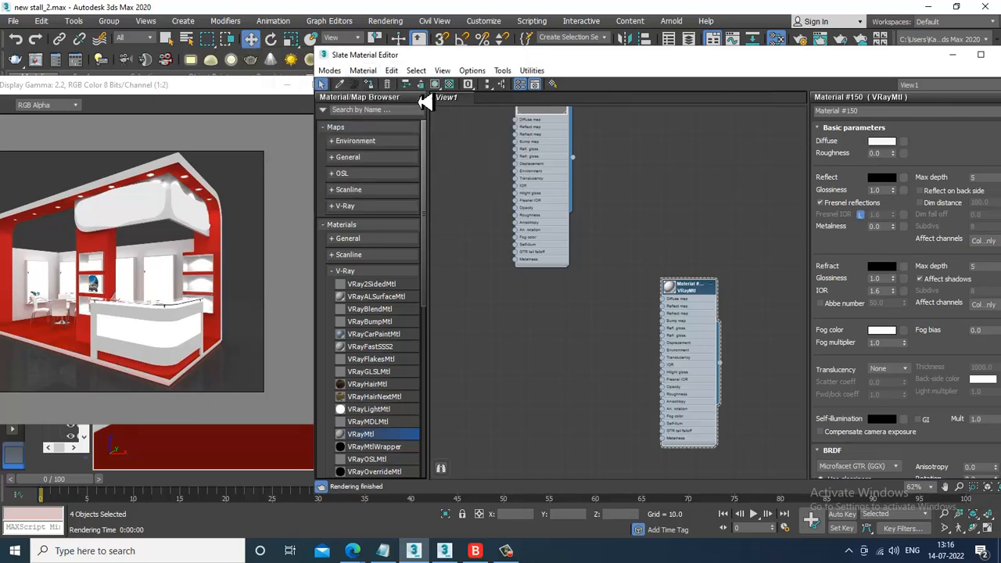
Set the chair-seat material's reflection colour to grey value 47 with max depth 8 and put the material editor away
left_click(882, 178)
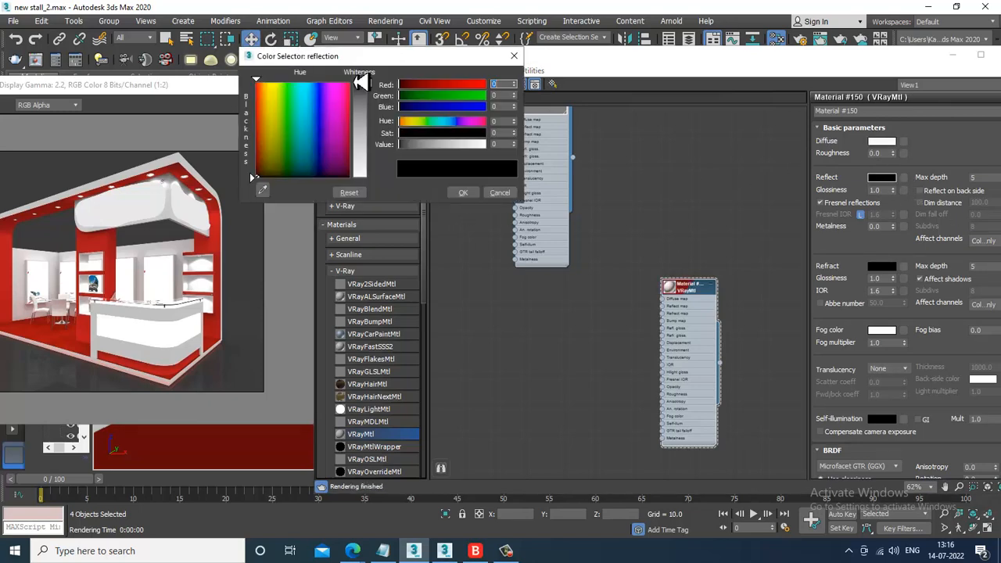
left_click_drag(374, 92, 382, 110)
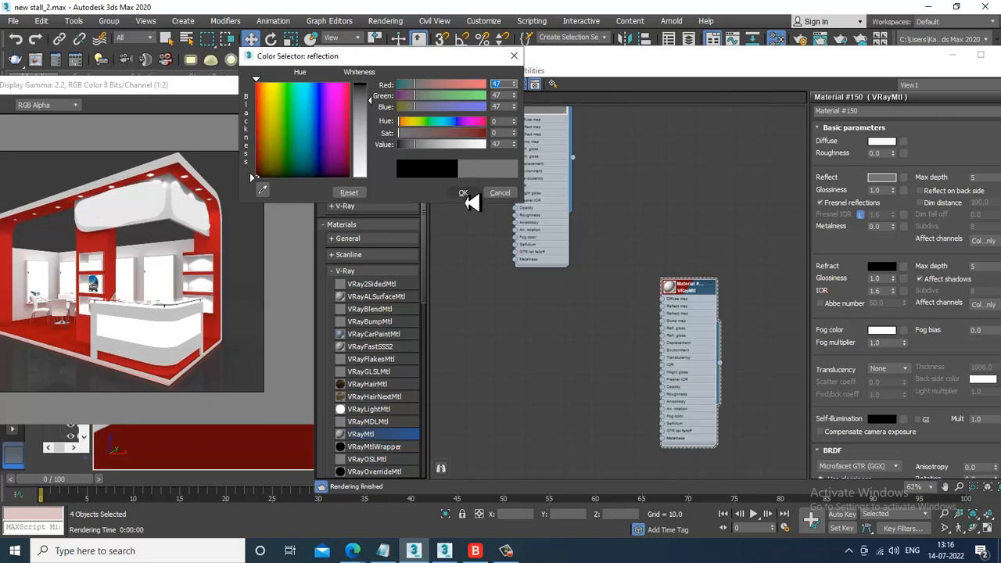
left_click(463, 192)
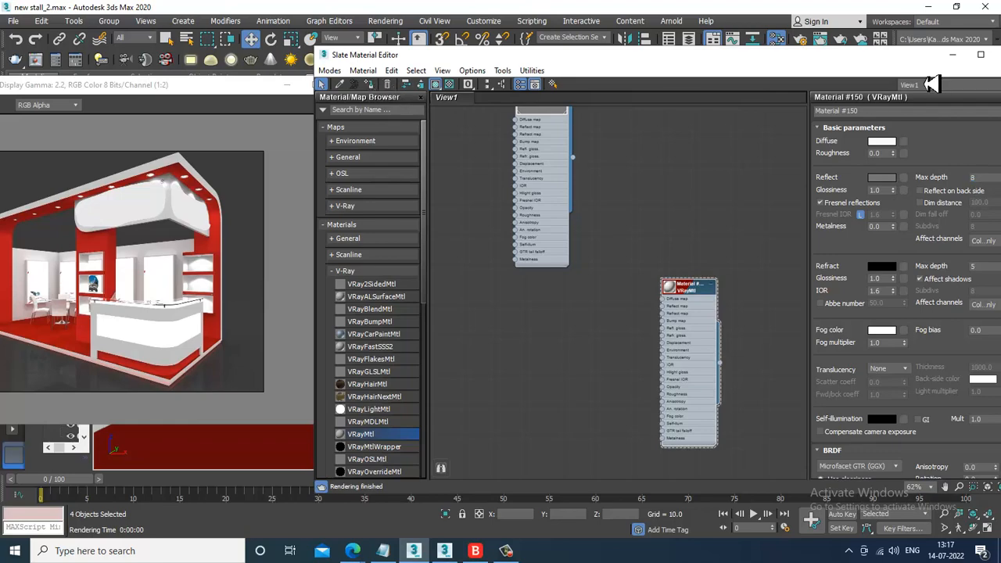
left_click(956, 56)
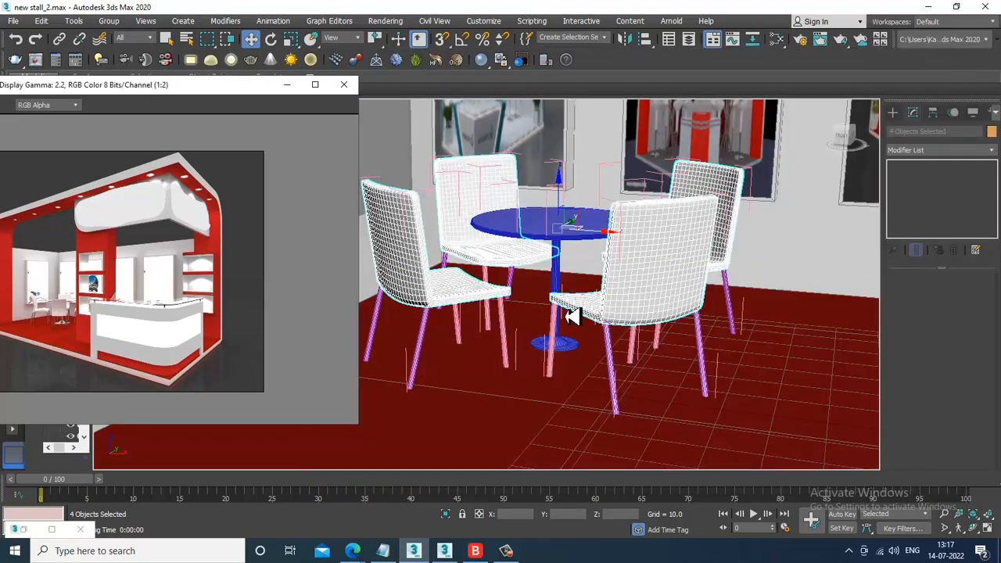
Test-render a wider perspective view showing the table and chairs, shelving unit and wall posters
scroll(595, 305, "down", 5)
middle_click_drag(656, 283, 540, 235, "alt")
scroll(563, 280, "up", 2)
scroll(576, 274, "up", 5)
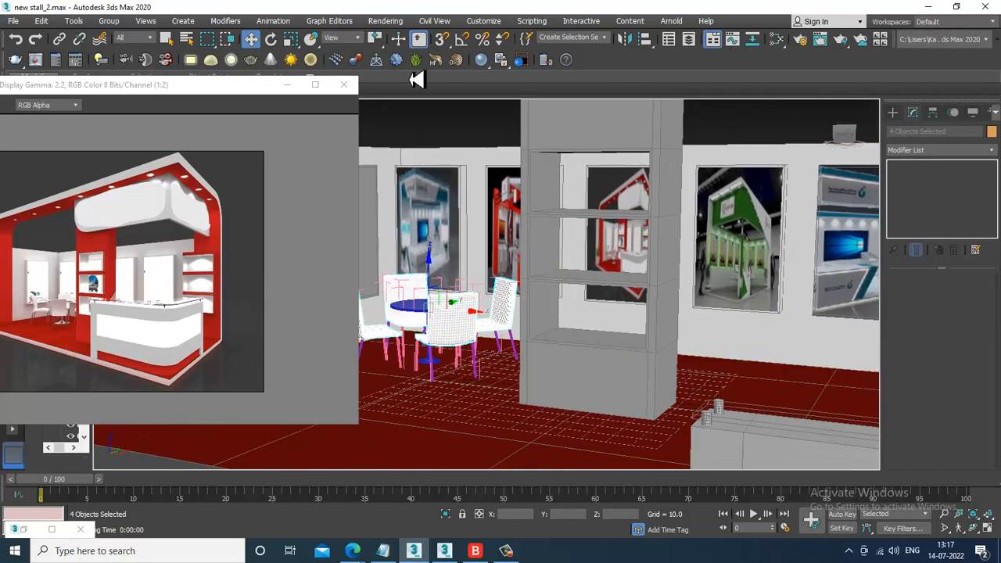
left_click(386, 21)
left_click(382, 43)
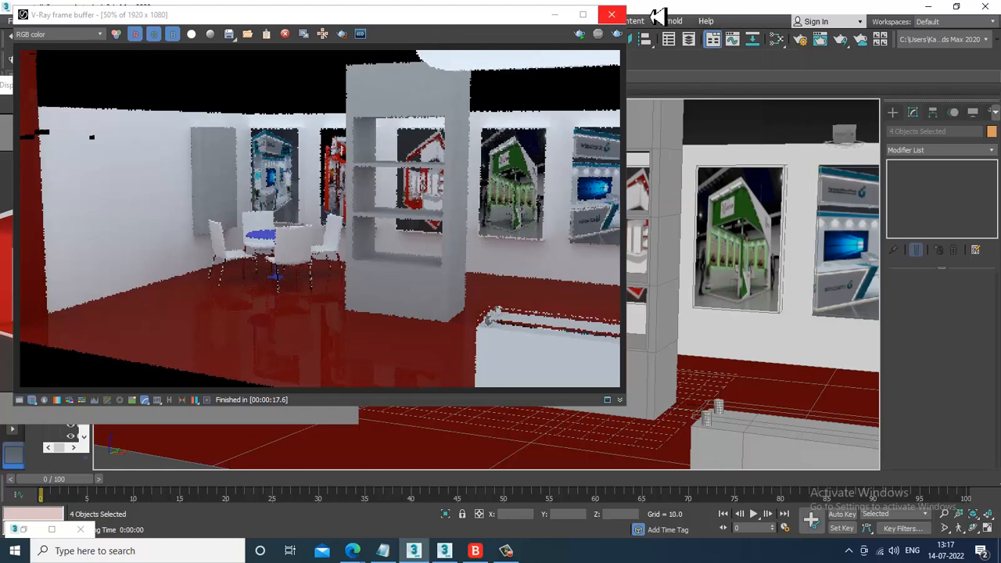
left_click(612, 14)
Set the environment background colour to pure white with RGB values of 255
left_click(386, 21)
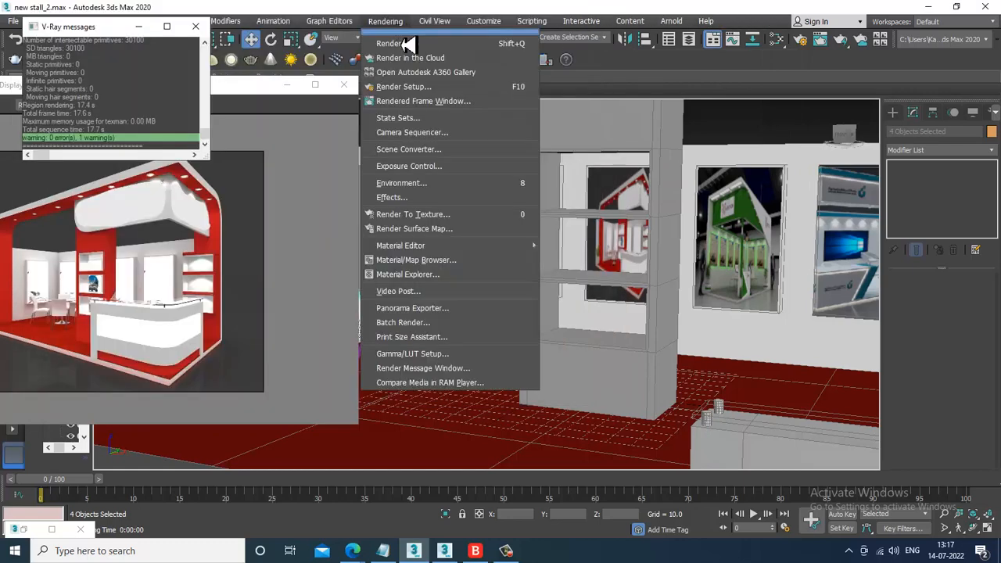
left_click(447, 184)
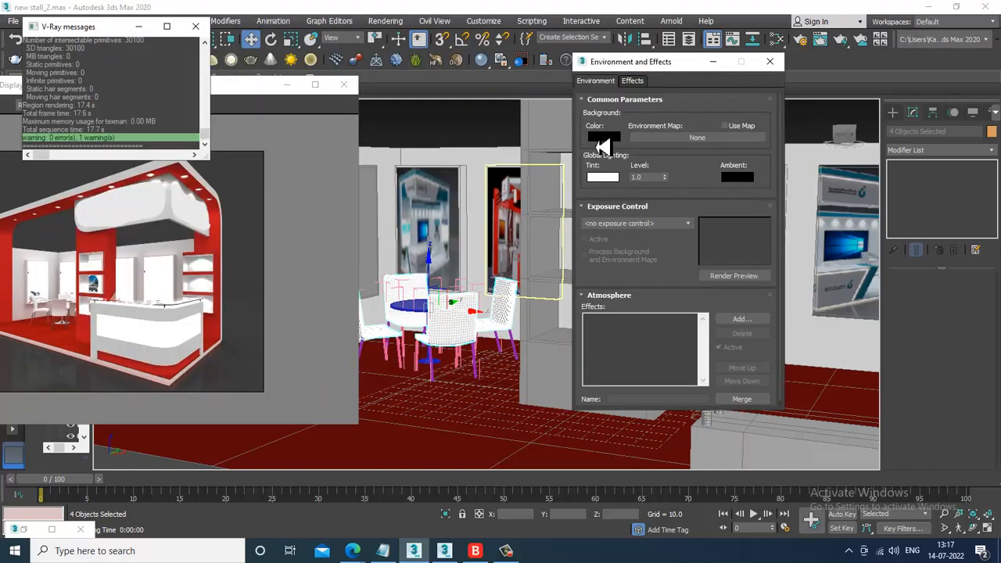
left_click(601, 141)
left_click(367, 126)
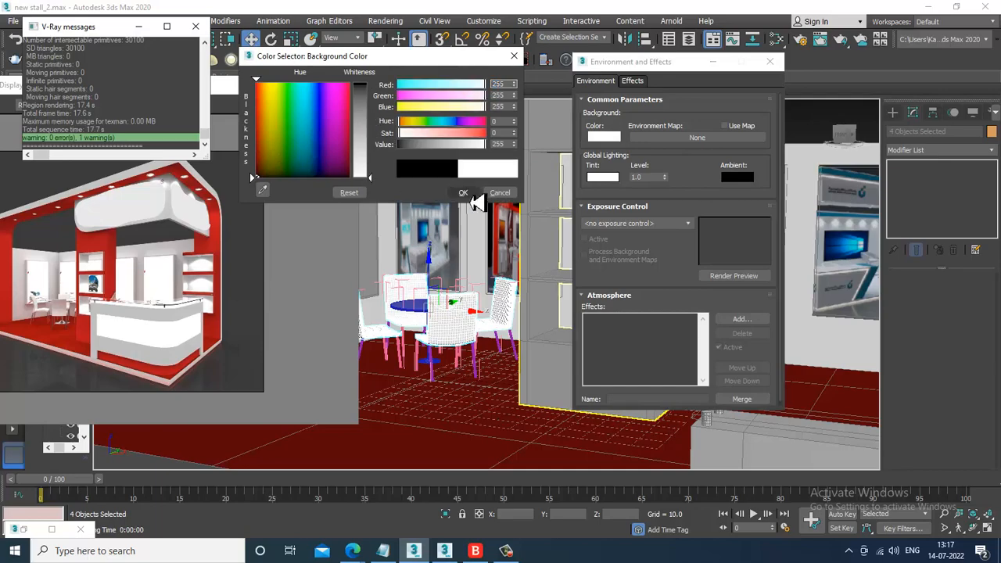
left_click(469, 196)
Test-render the table and shelving view with the white background and save the scene
left_click(385, 21)
left_click(383, 42)
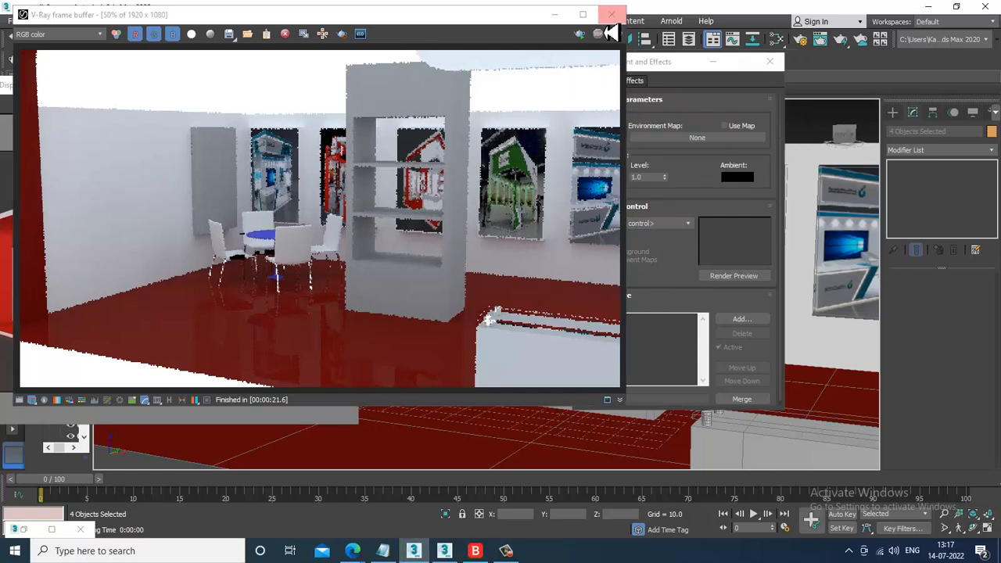
left_click(611, 14)
left_click(196, 26)
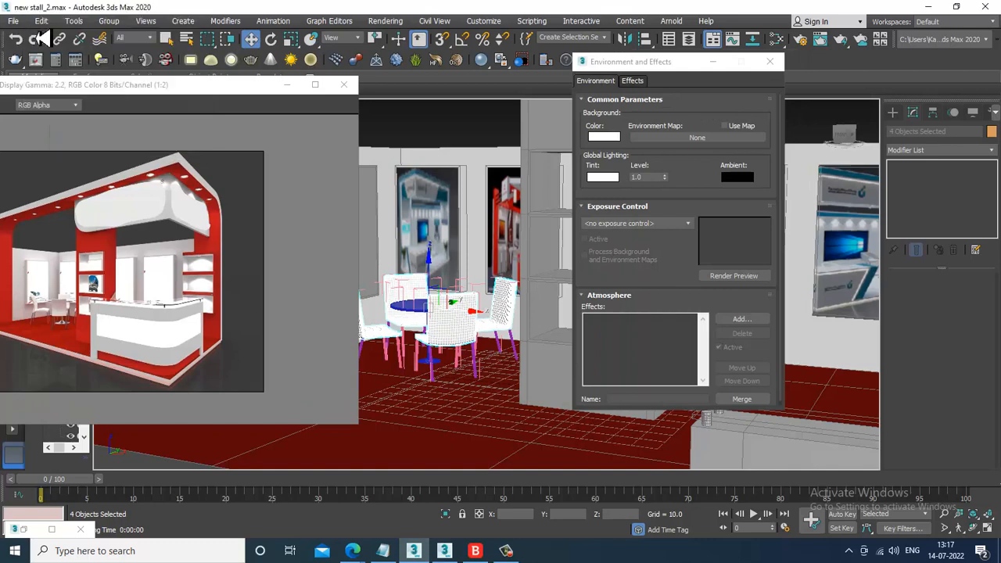
left_click(13, 21)
left_click(81, 122)
middle_click_drag(426, 265, 484, 295)
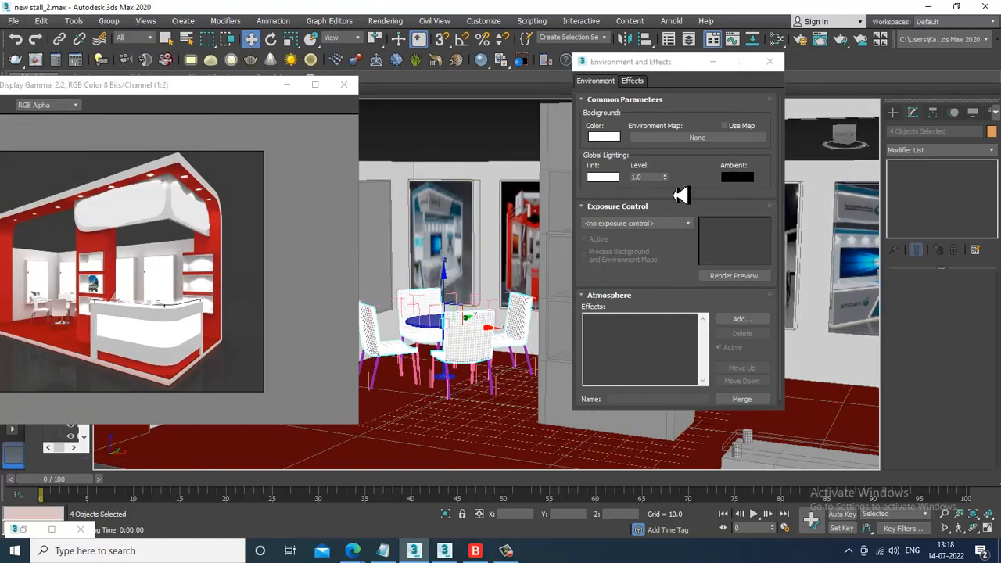
left_click(770, 61)
Assign the existing red Material #2 to the whole freestanding shelving unit beside the table and chairs
scroll(571, 290, "down", 5)
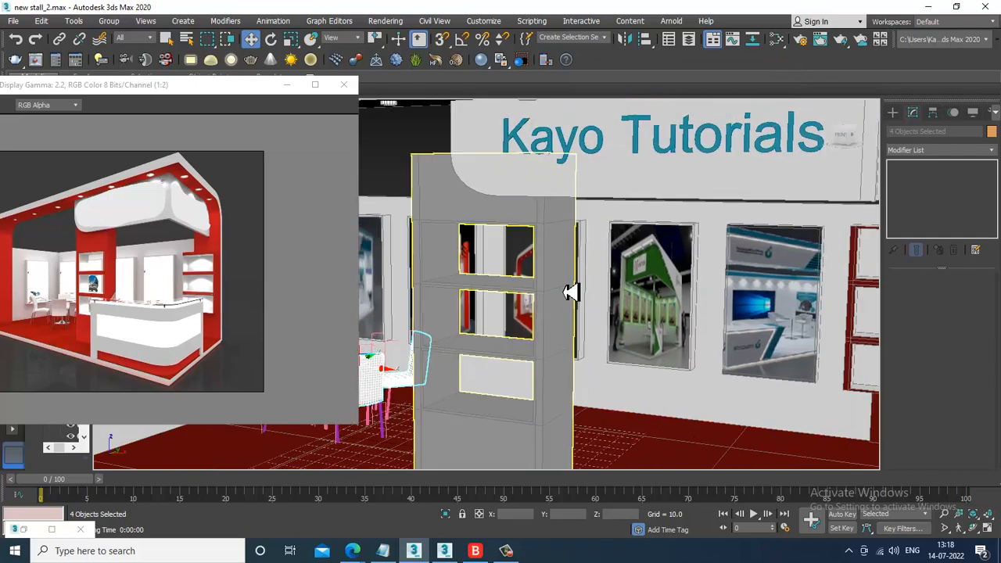
middle_click_drag(610, 284, 607, 259)
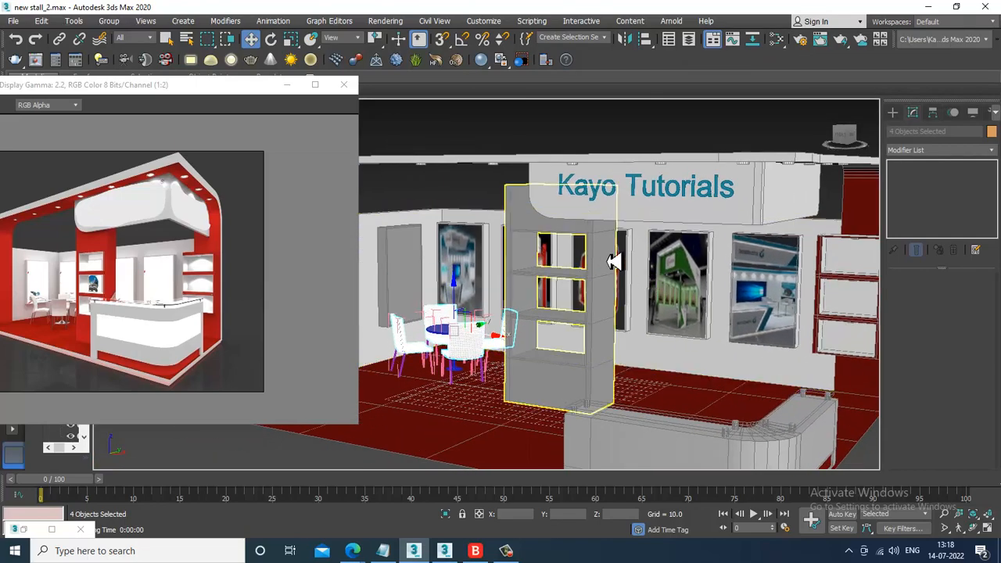
left_click(601, 272)
scroll(603, 274, "up", 3)
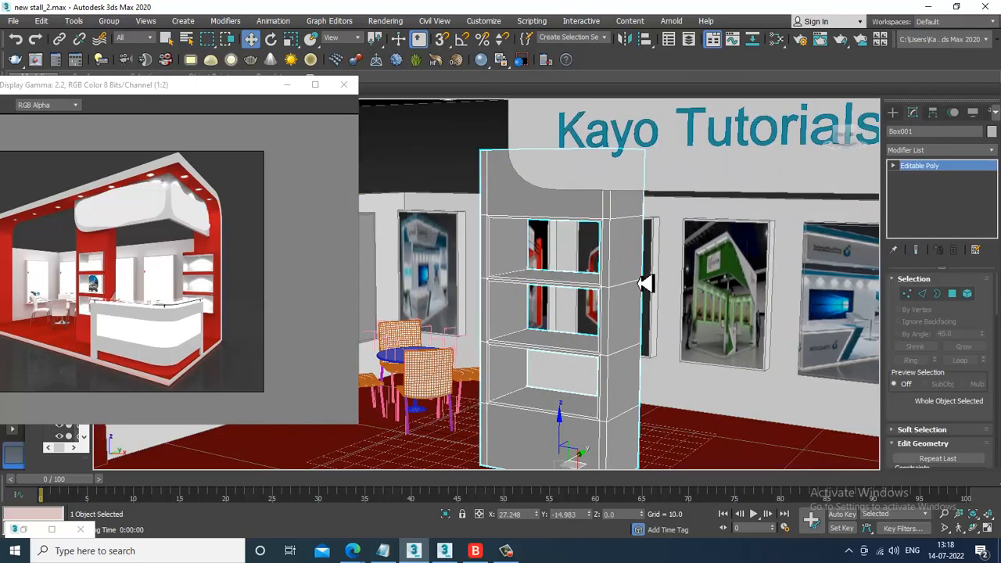
key("m")
middle_click_drag(615, 373, 600, 351)
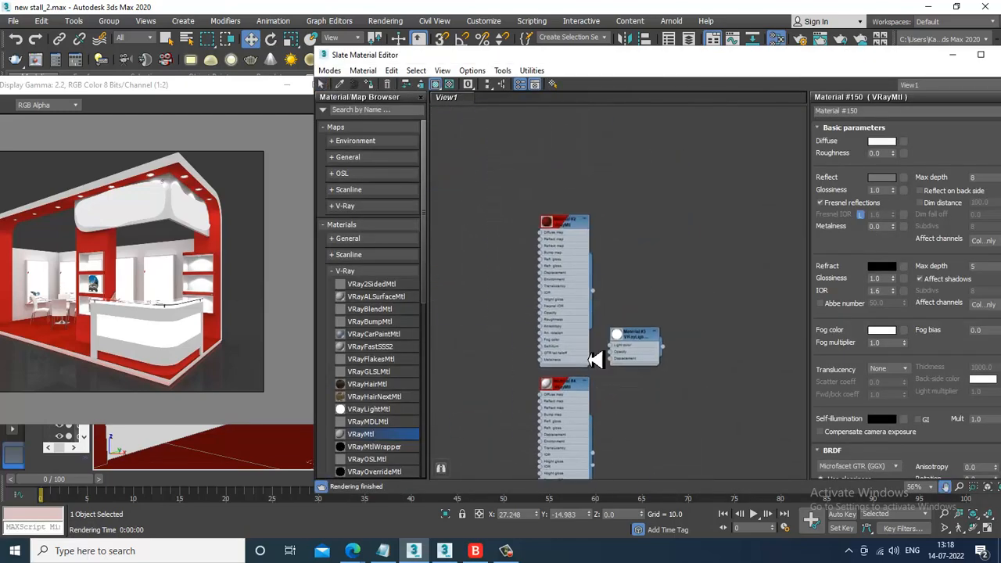
left_click(569, 222)
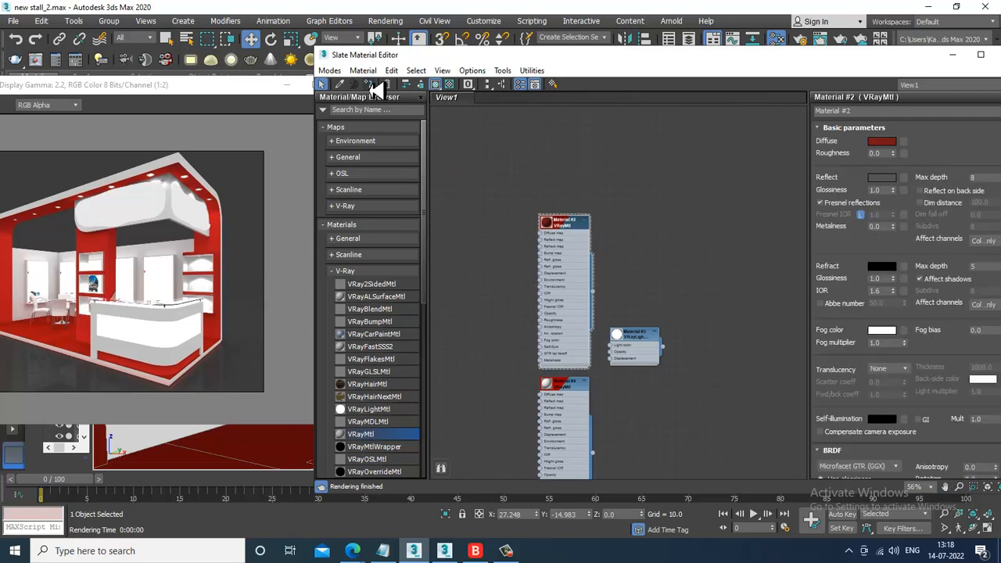
left_click(965, 61)
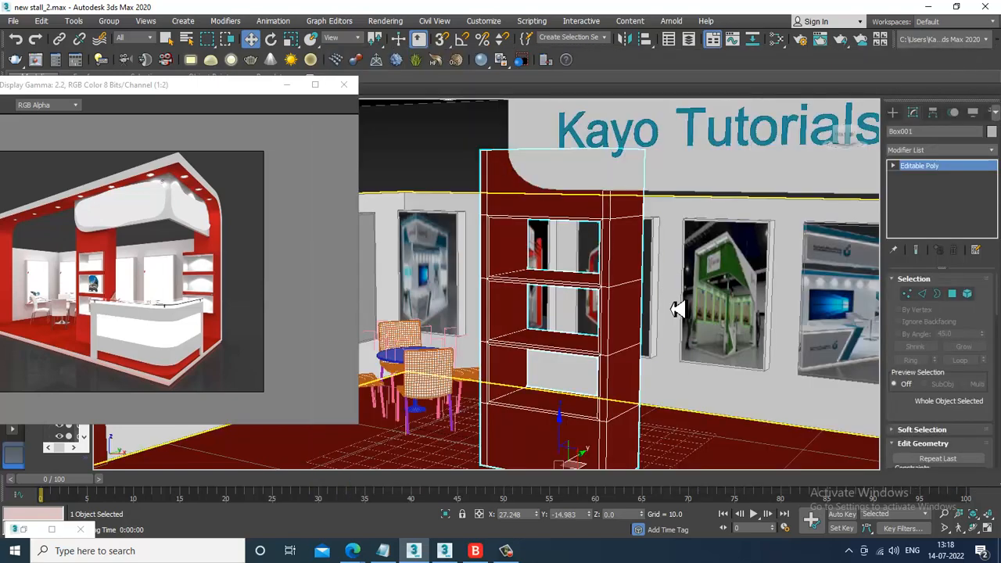
Select the four inner faces of the shelving unit's upper compartment at polygon level
scroll(650, 286, "up", 4)
left_click(953, 294)
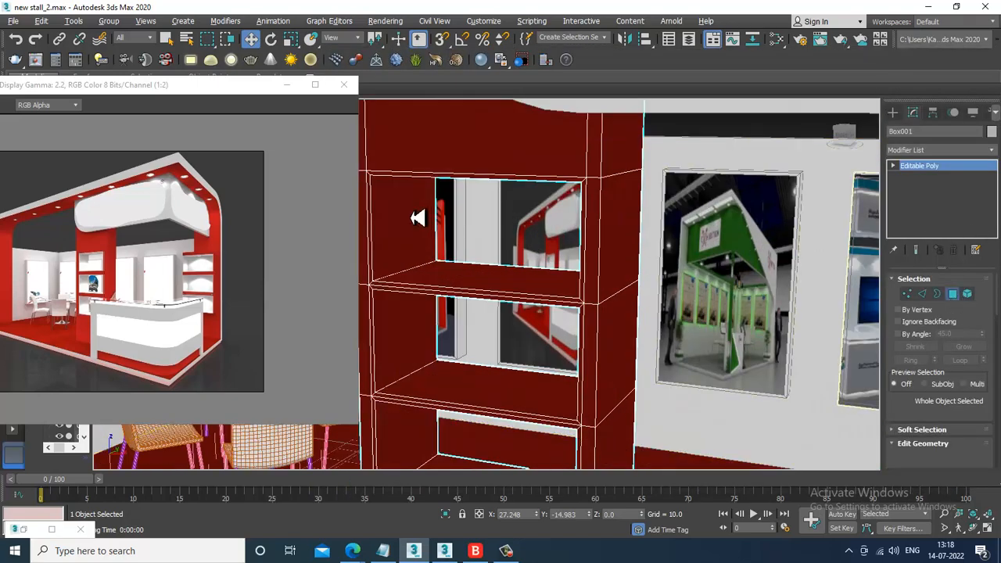
middle_click_drag(415, 216, 476, 196, "alt")
left_click(441, 211)
left_click(429, 226, "ctrl")
middle_click_drag(472, 243, 612, 266, "alt")
left_click(596, 252, "ctrl")
left_click(554, 291, "ctrl")
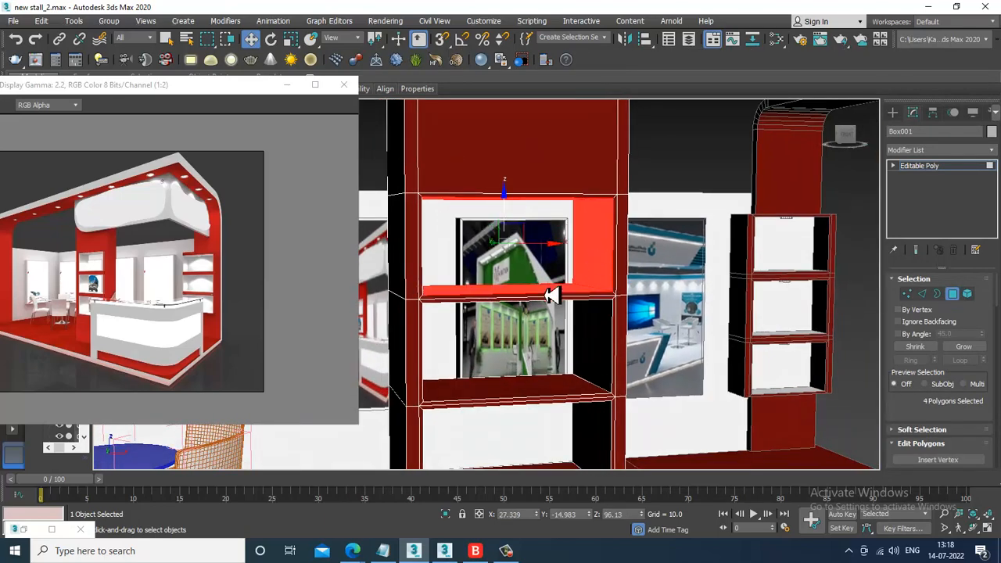
Add the four inner faces of the shelving unit's middle compartment to the polygon selection
middle_click_drag(554, 291, 485, 294, "alt")
left_click(413, 313, "ctrl")
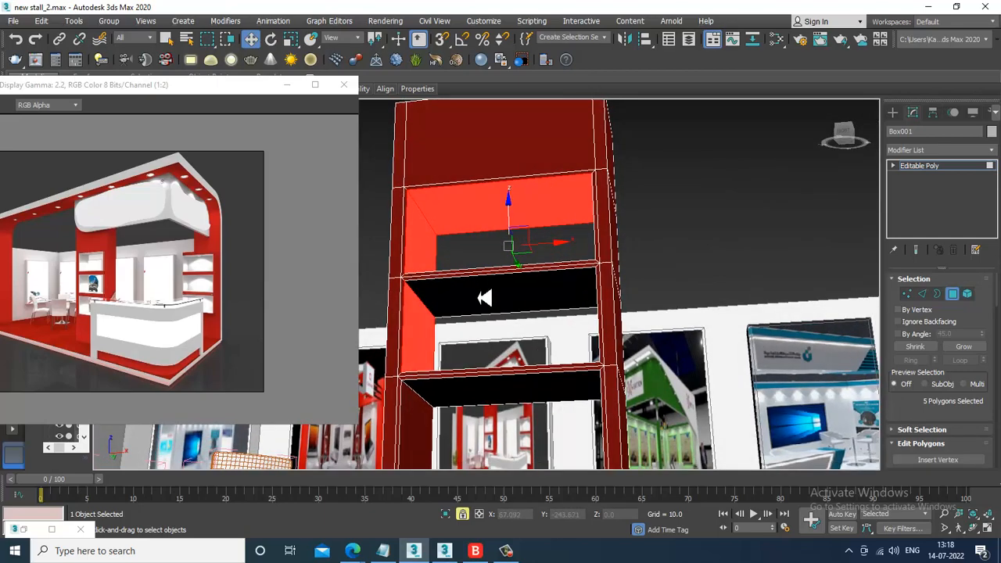
left_click(491, 297, "ctrl")
middle_click_drag(546, 302, 447, 305, "alt")
left_click(590, 352, "ctrl")
left_click(560, 392, "ctrl")
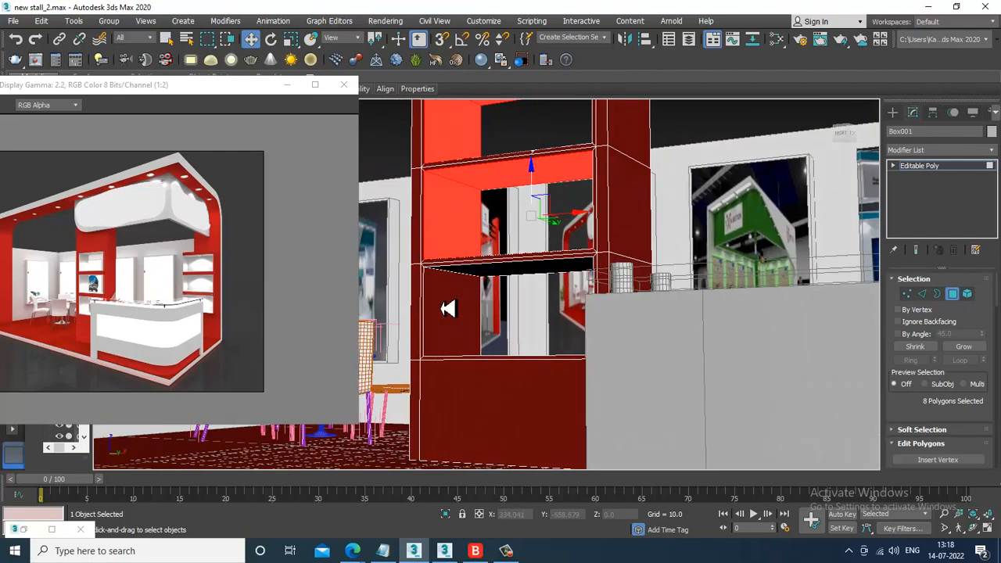
Add the inner faces of the shelving unit's lowest compartment to the polygon selection
left_click(447, 304, "ctrl")
left_click(543, 279, "ctrl")
middle_click_drag(542, 279, 636, 308, "alt")
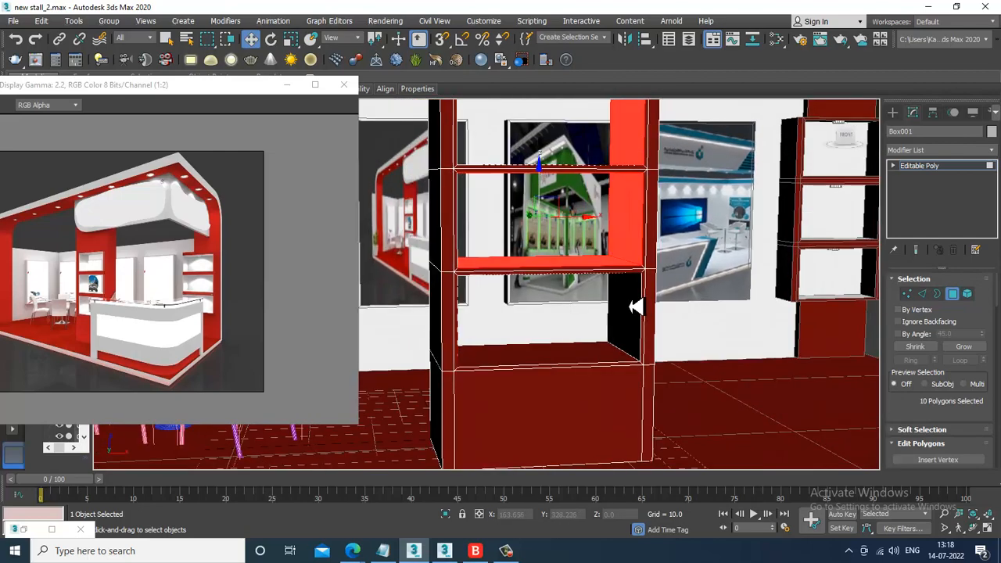
left_click(590, 361, "ctrl")
middle_click_drag(599, 347, 612, 298, "alt")
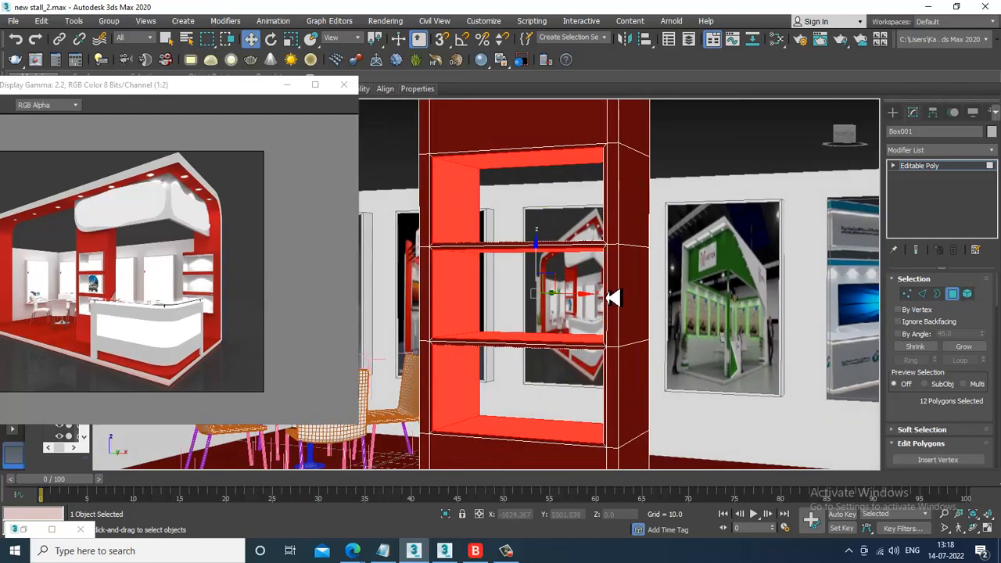
Find the white Material #19 in the material graph and assign it to the shelving unit's selected inner faces
key("m")
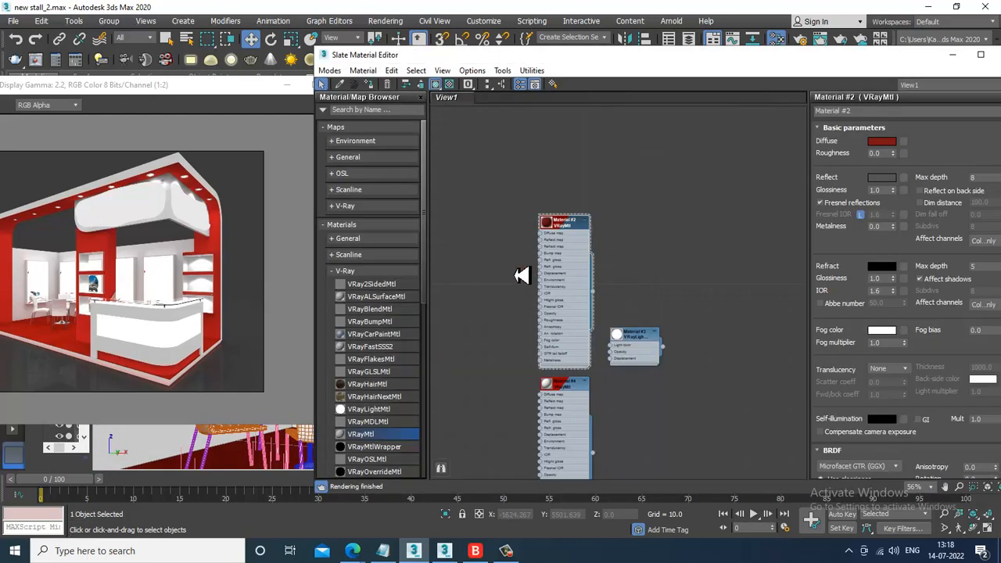
middle_click_drag(601, 322, 602, 149)
middle_click_drag(605, 371, 594, 113)
middle_click_drag(610, 276, 582, 108)
middle_click_drag(655, 344, 609, 122)
mouse_move(601, 314)
middle_mouse_down()
mouse_move(579, 179)
mouse_move(576, 230)
mouse_move(592, 271)
mouse_move(675, 415)
mouse_move(636, 356)
mouse_move(610, 261)
mouse_move(554, 331)
mouse_move(548, 258)
middle_mouse_up()
double_click(547, 259)
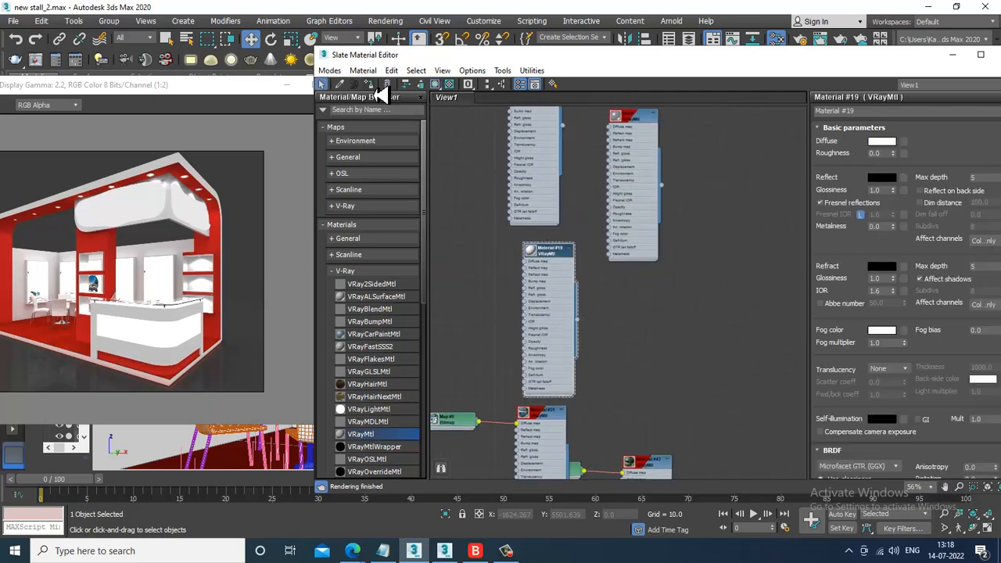
Rename the white chair-seat material as plastic and clear the shelving unit's polygon selection
mouse_move(673, 266)
middle_mouse_down()
mouse_move(579, 306)
mouse_move(635, 167)
mouse_move(618, 336)
middle_mouse_up()
double_click(666, 397)
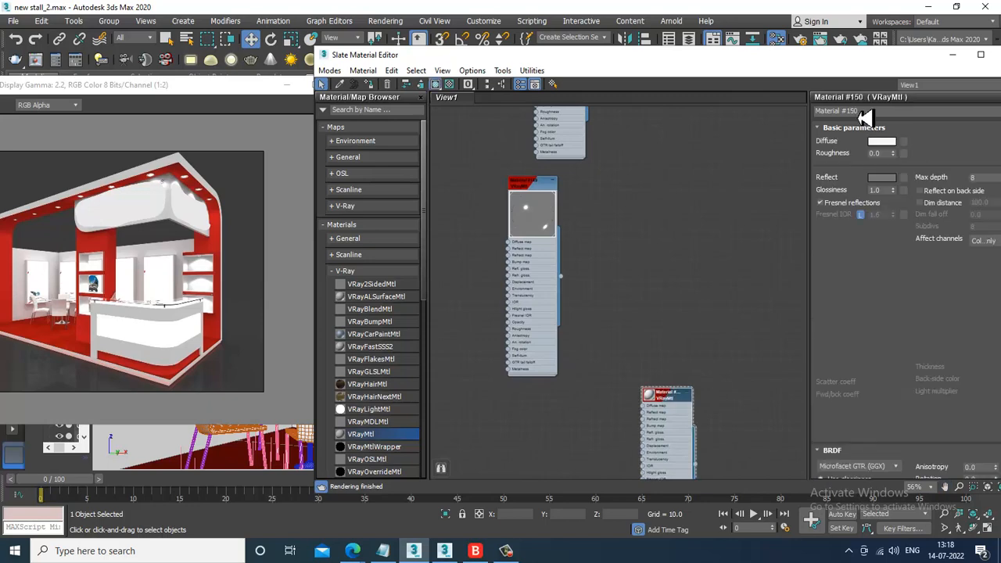
left_click(905, 123)
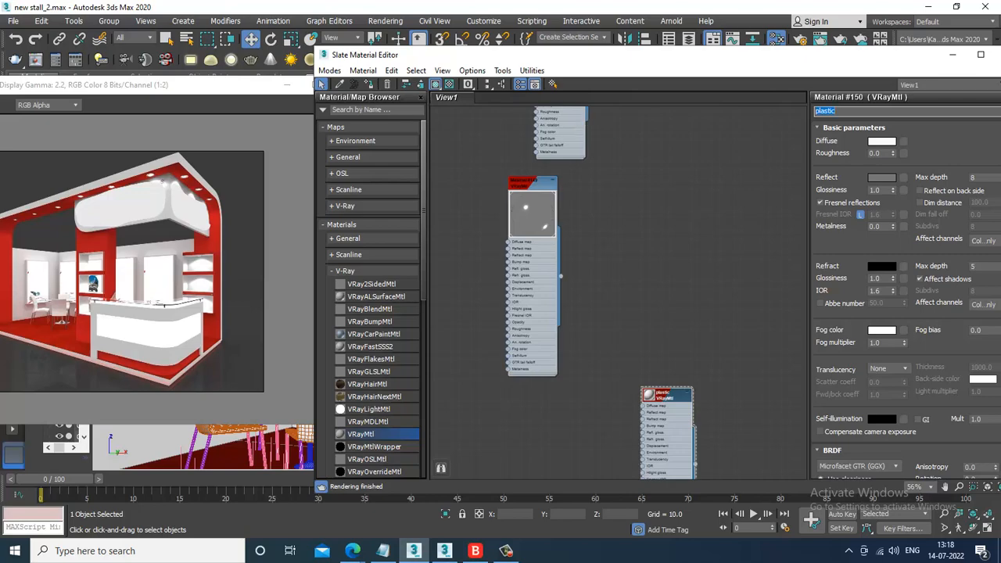
left_click(951, 56)
left_click(779, 172)
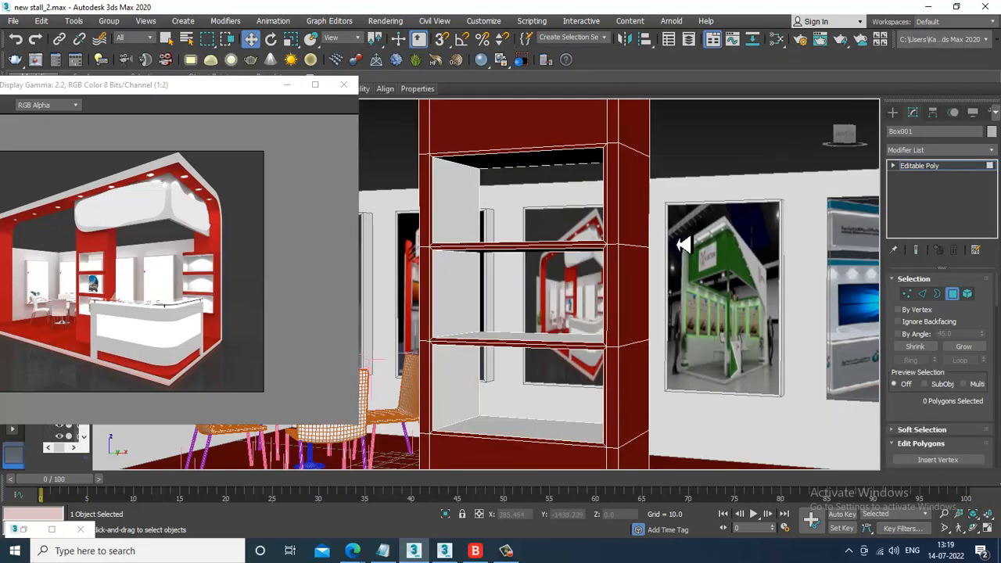
Select the front face of the blank grey wall panel near the table and chairs at polygon level
scroll(677, 261, "down", 6)
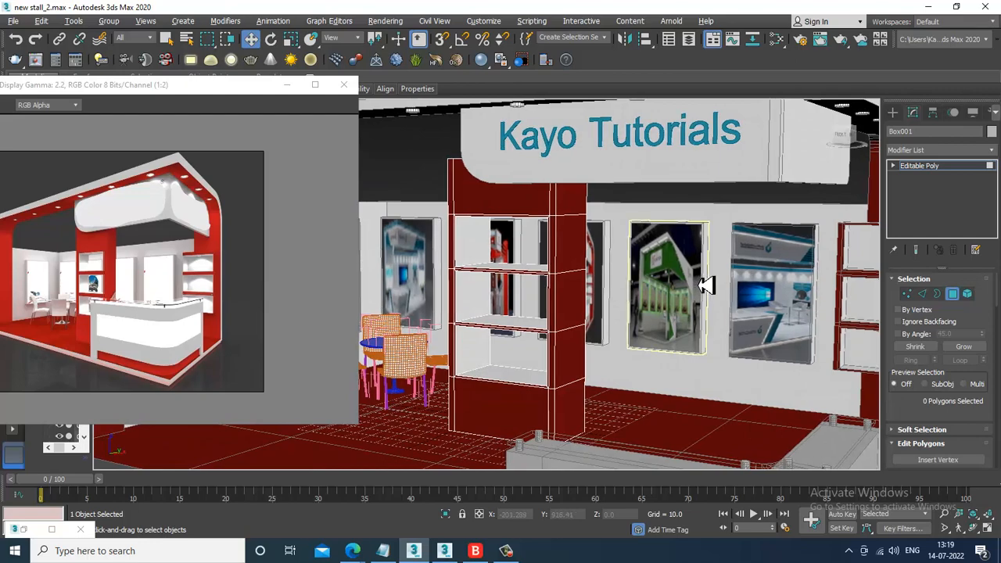
middle_click_drag(704, 284, 509, 283, "alt")
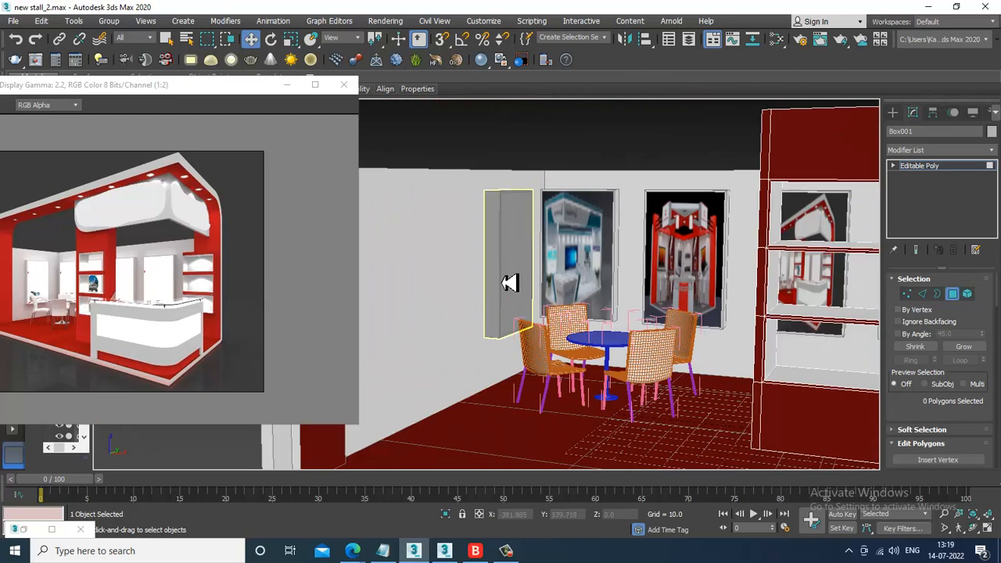
left_click(939, 167)
left_click(517, 245)
middle_click_drag(517, 245, 604, 280, "alt")
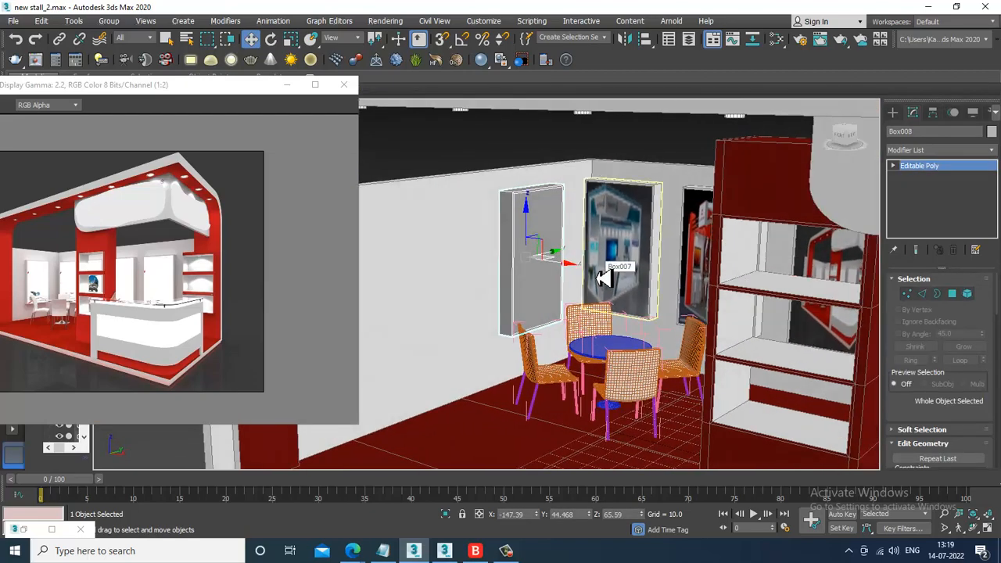
scroll(602, 278, "up", 5)
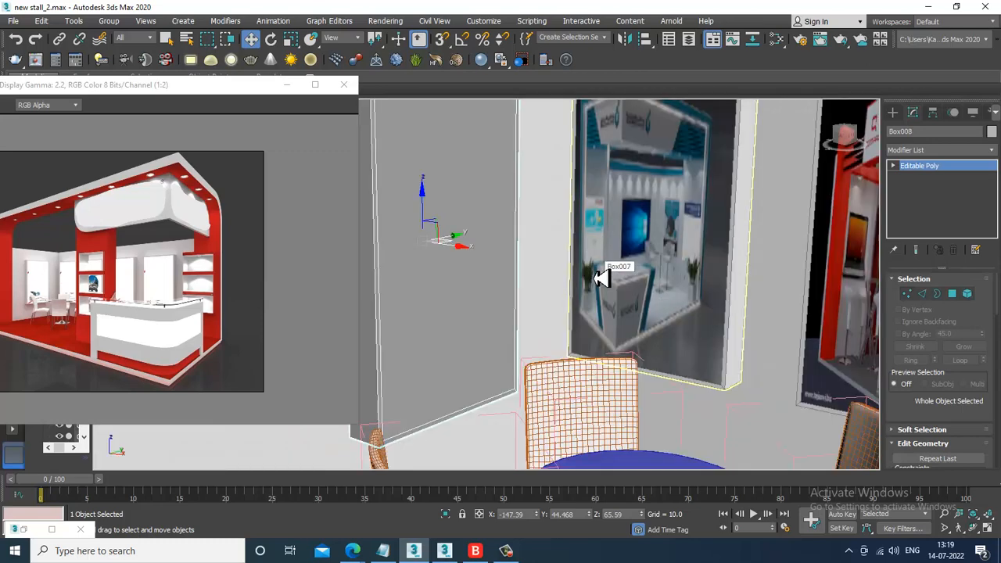
left_click(952, 293)
left_click(486, 229)
Assign Material #43 with the green stall image to the wall panel's selected front face
key("m")
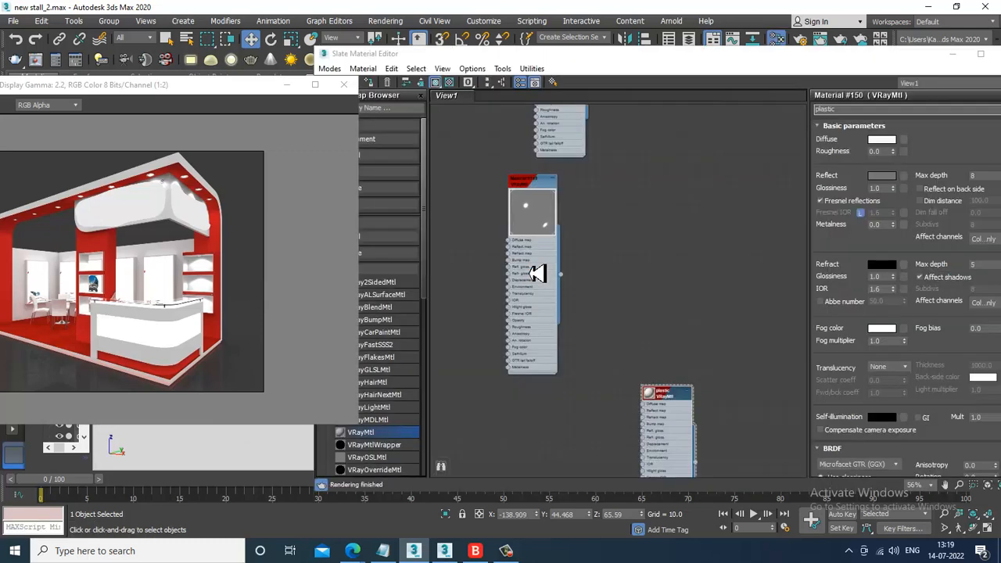
scroll(587, 302, "down", 3)
scroll(611, 319, "up", 5)
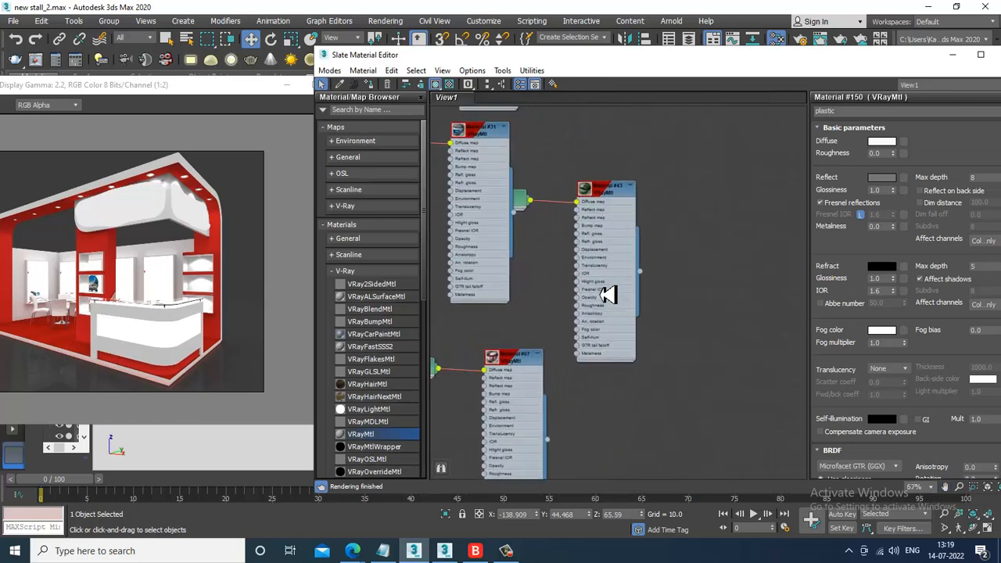
left_click(648, 305)
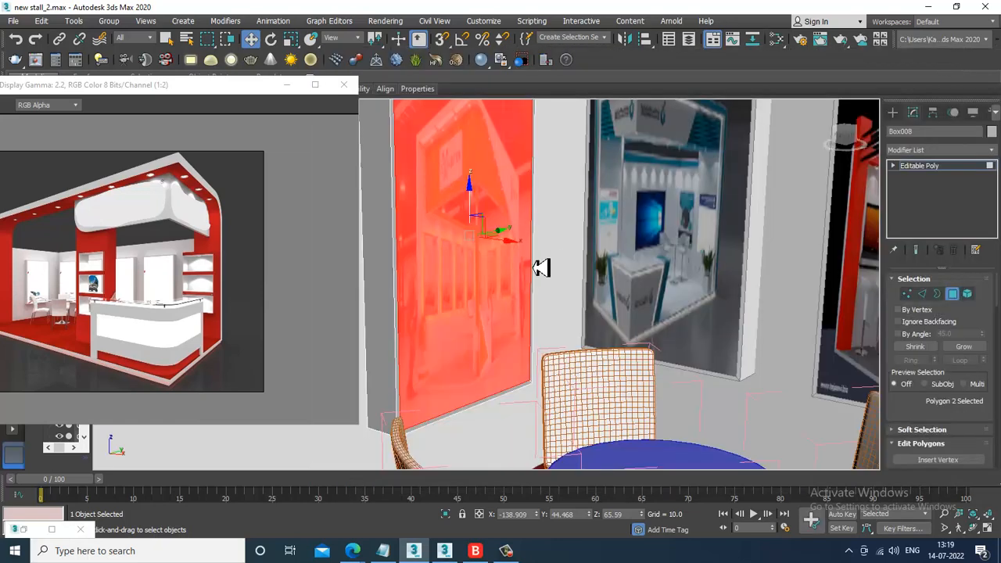
left_click(953, 55)
Invert the polygon selection to the wall panel's remaining faces and assign the white Material #19 to them
key("ctrl+i")
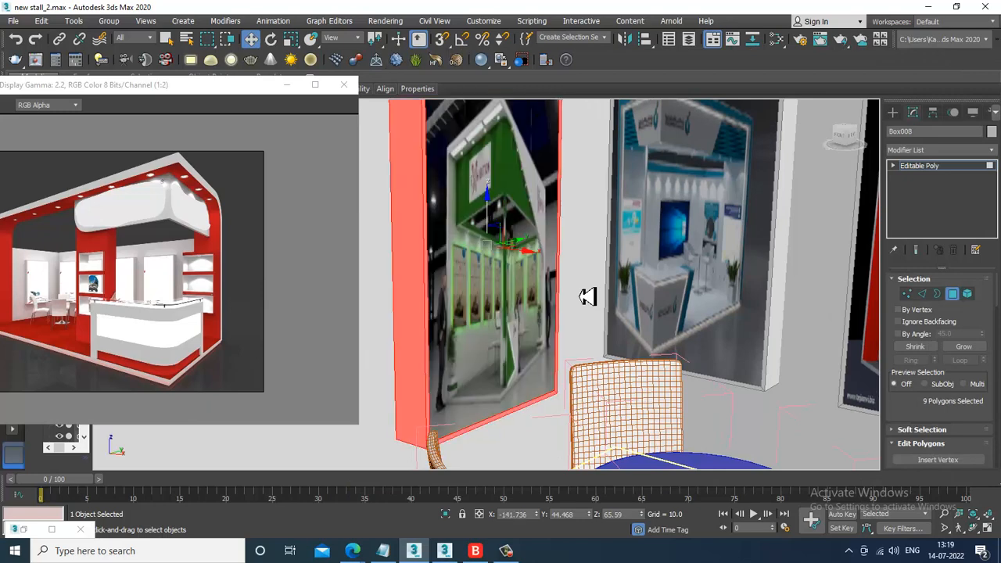
key("m")
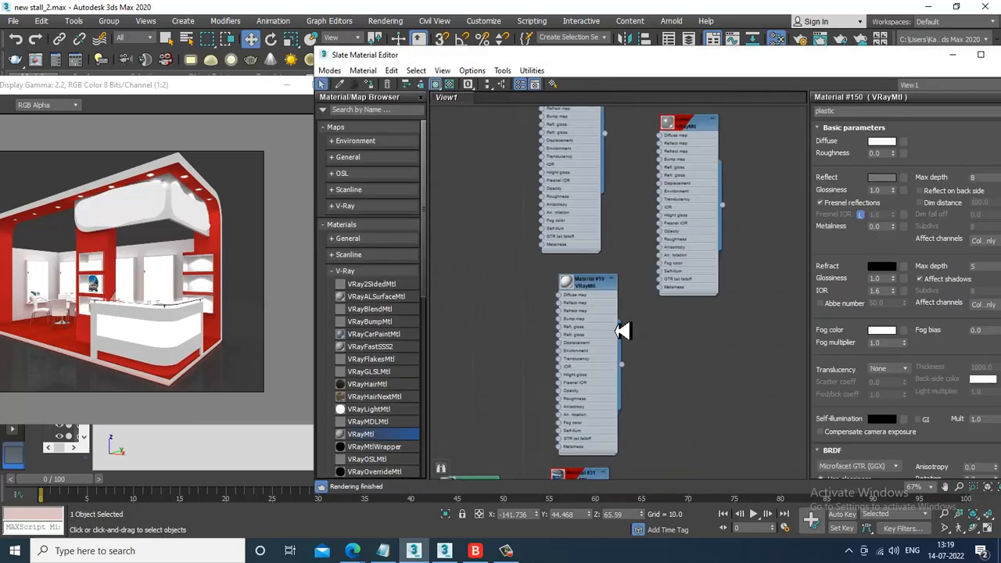
left_click(601, 287)
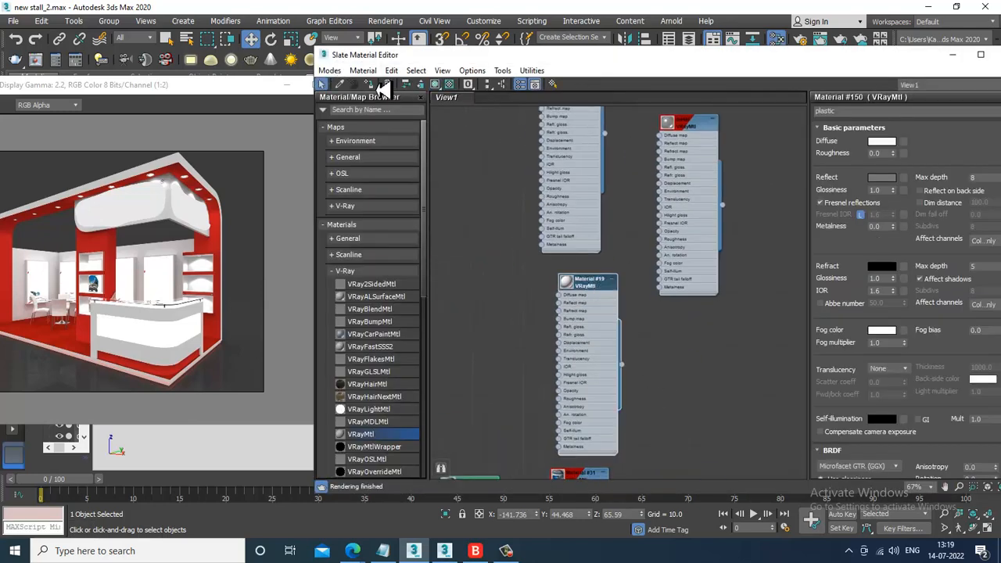
left_click(953, 55)
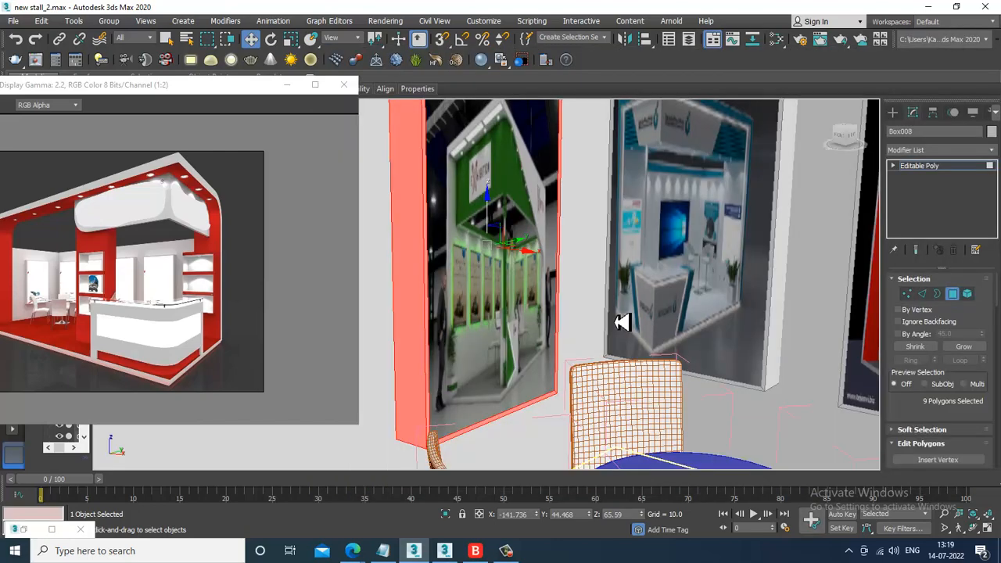
scroll(622, 323, "down", 5)
middle_click_drag(655, 209, 759, 249, "alt")
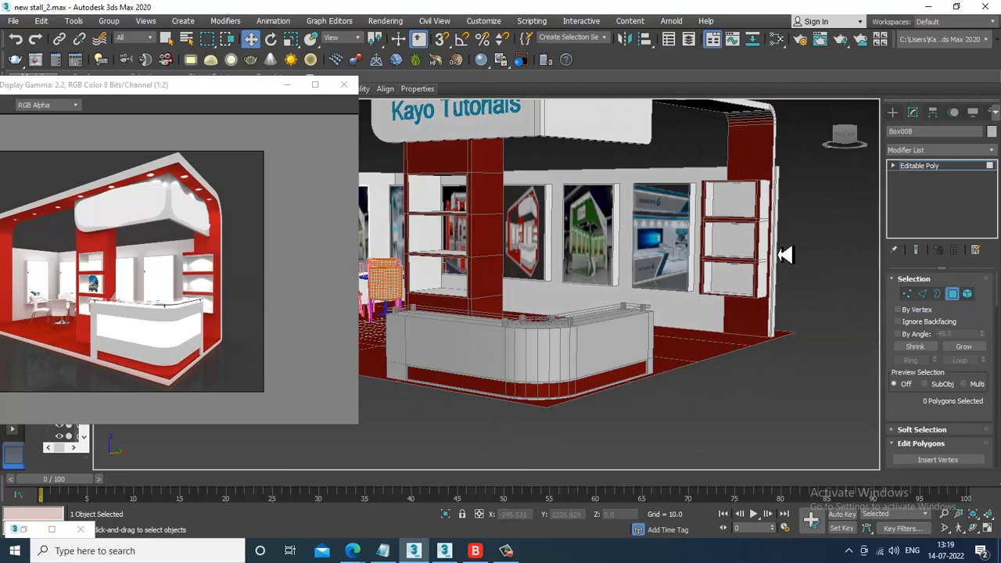
Leave the wall panel's polygon level and select the round table between the four chairs
left_click(935, 172)
middle_click_drag(462, 295, 618, 297, "alt")
middle_click_drag(516, 296, 611, 293)
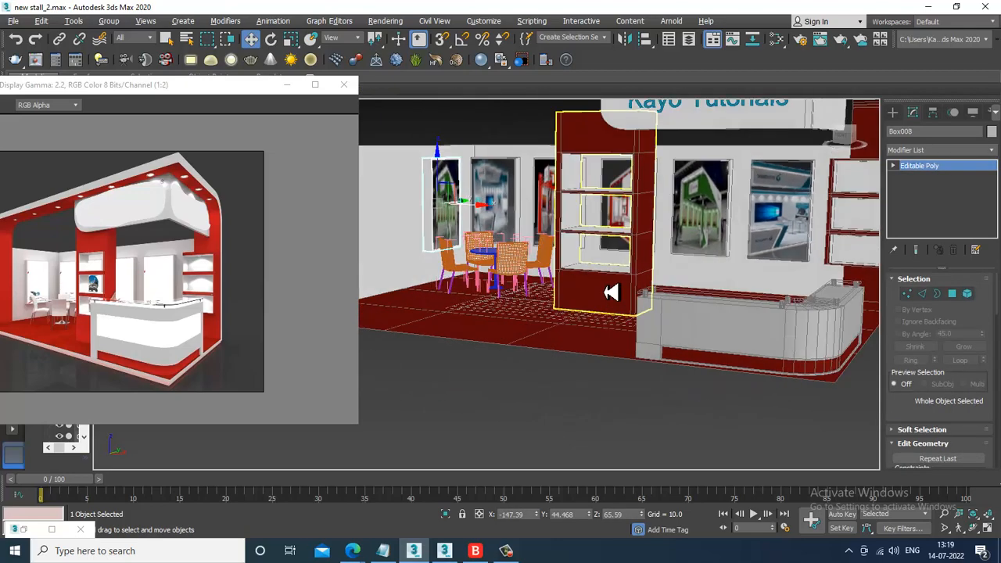
scroll(496, 297, "up", 4)
middle_click_drag(717, 286, 537, 284, "alt")
left_click(600, 287)
left_click(537, 286)
scroll(577, 280, "up", 6)
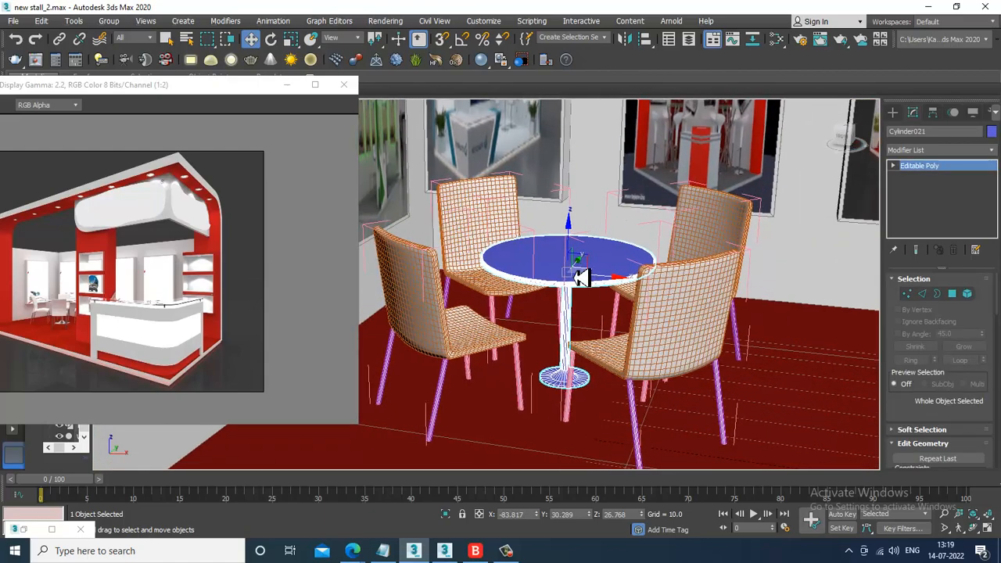
Select the polygons of the table's pedestal and base at polygon level
left_click(952, 293)
middle_click_drag(618, 360, 532, 198, "alt")
key("ctrl+a")
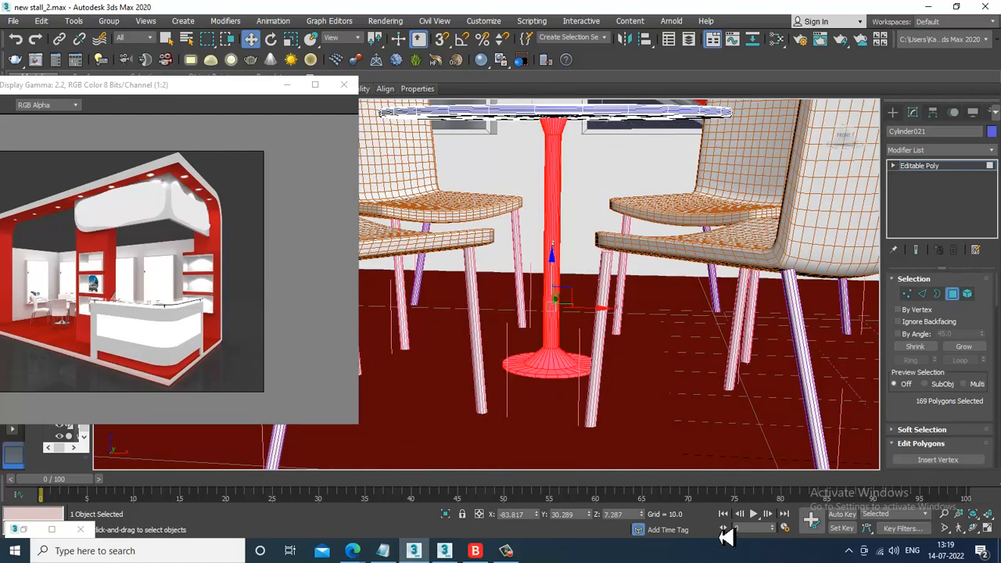
Rename the shiny white Material #149 as metal 2 and assign it to the table pedestal's selected polygons
scroll(638, 237, "up", 4)
key("m")
scroll(643, 240, "up", 5)
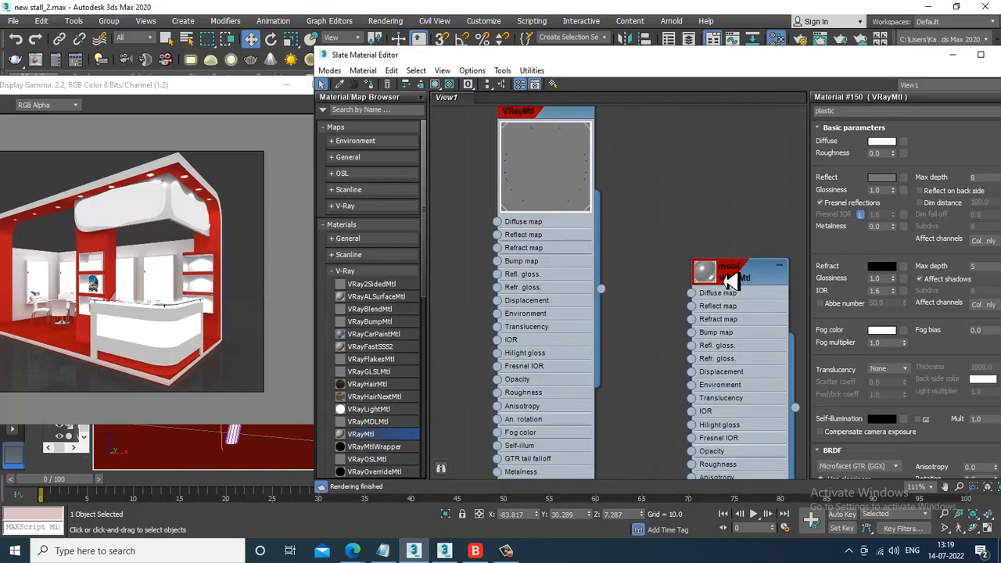
double_click(729, 279)
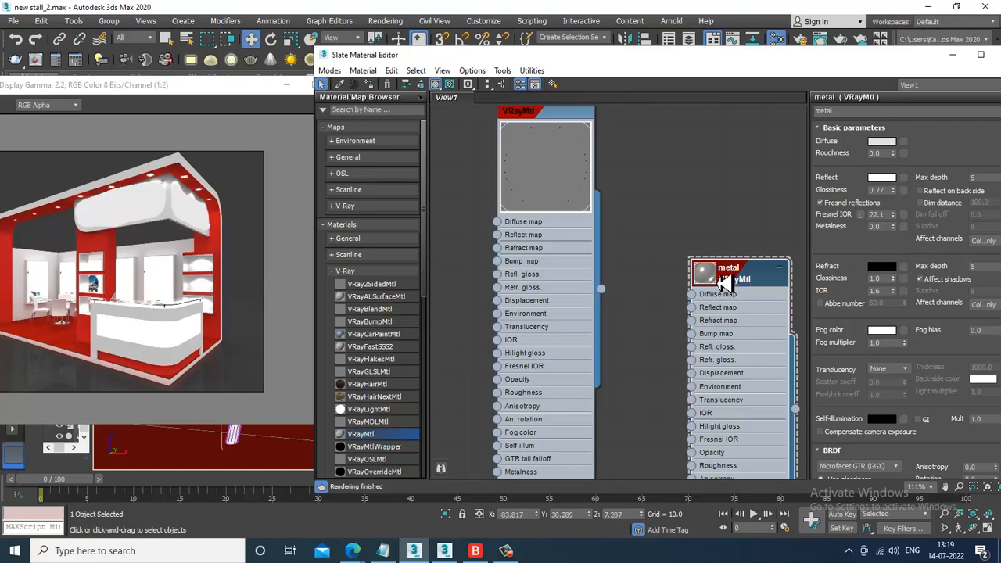
middle_click_drag(509, 131, 532, 217)
double_click(564, 202)
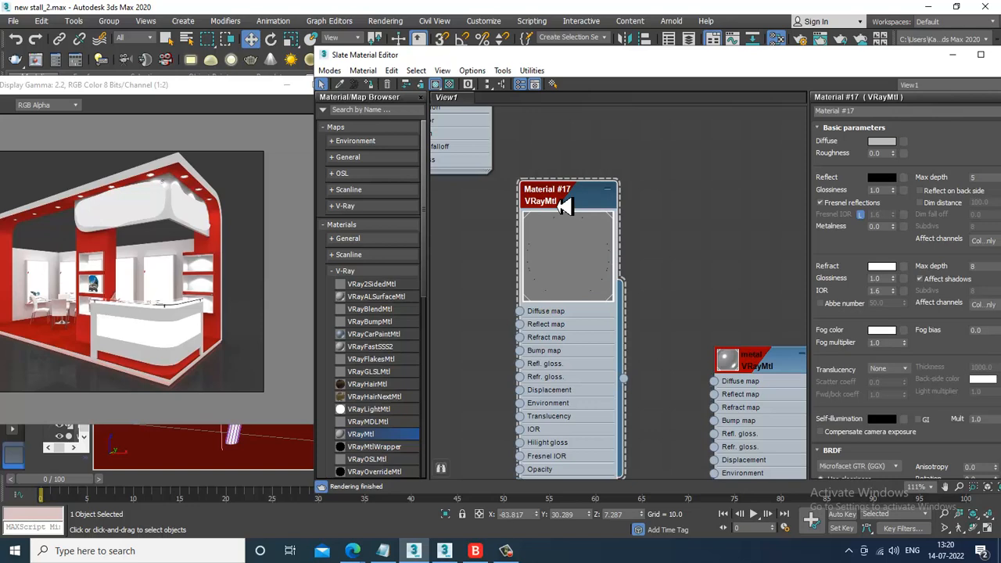
left_click_drag(517, 67, 659, 331)
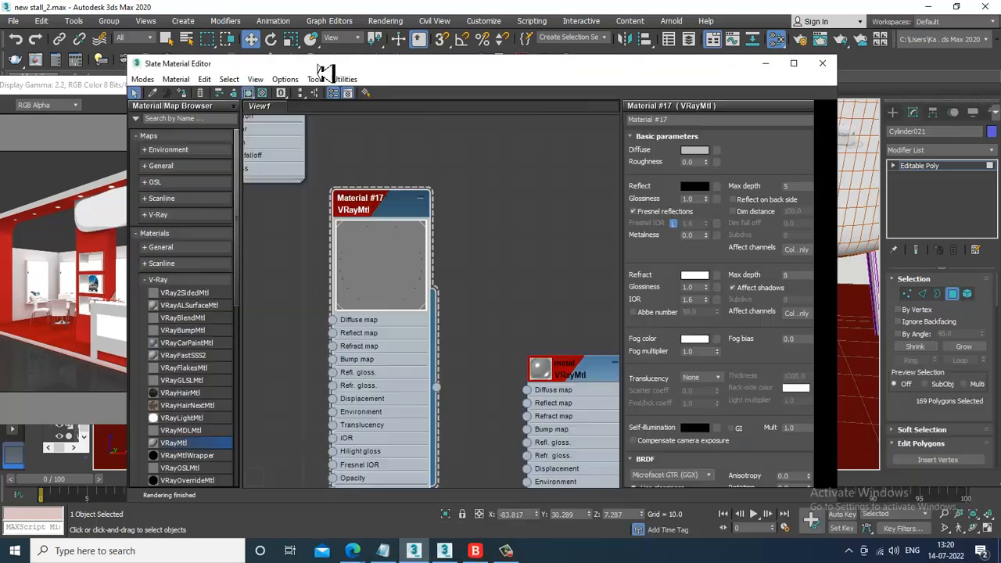
scroll(503, 206, "up", 5)
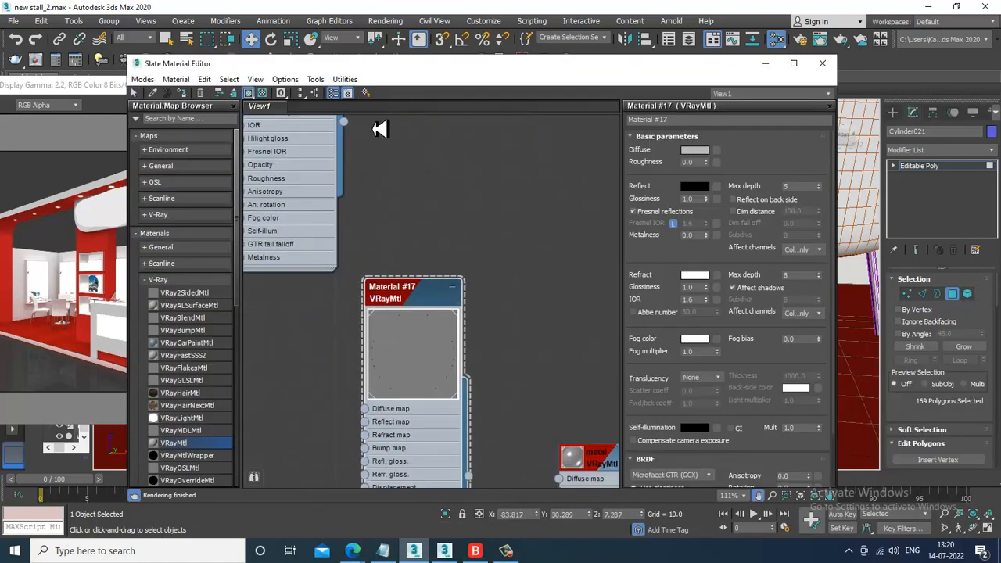
scroll(458, 280, "down", 5)
middle_click_drag(417, 146, 458, 240)
scroll(458, 241, "up", 1)
double_click(426, 227)
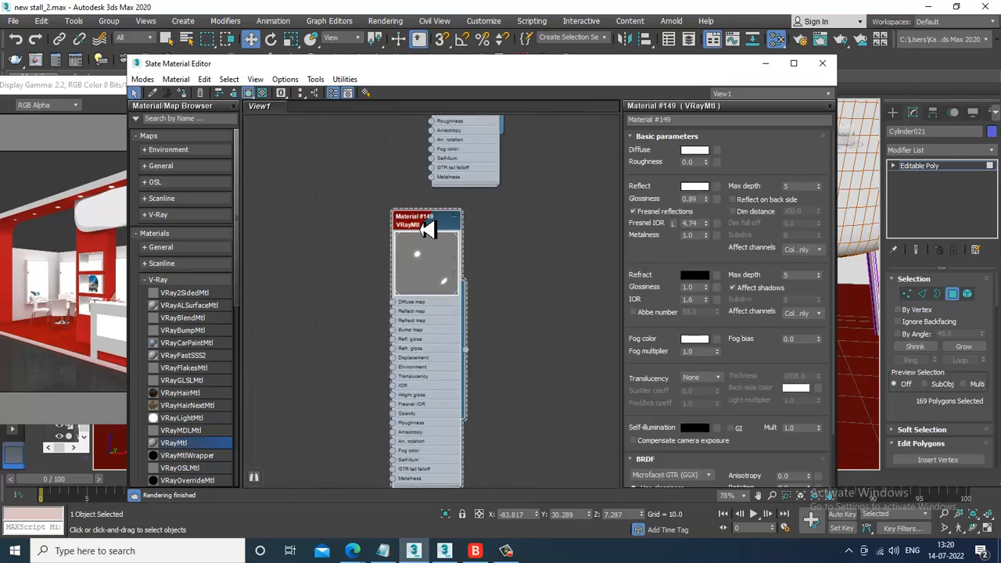
left_click(709, 122)
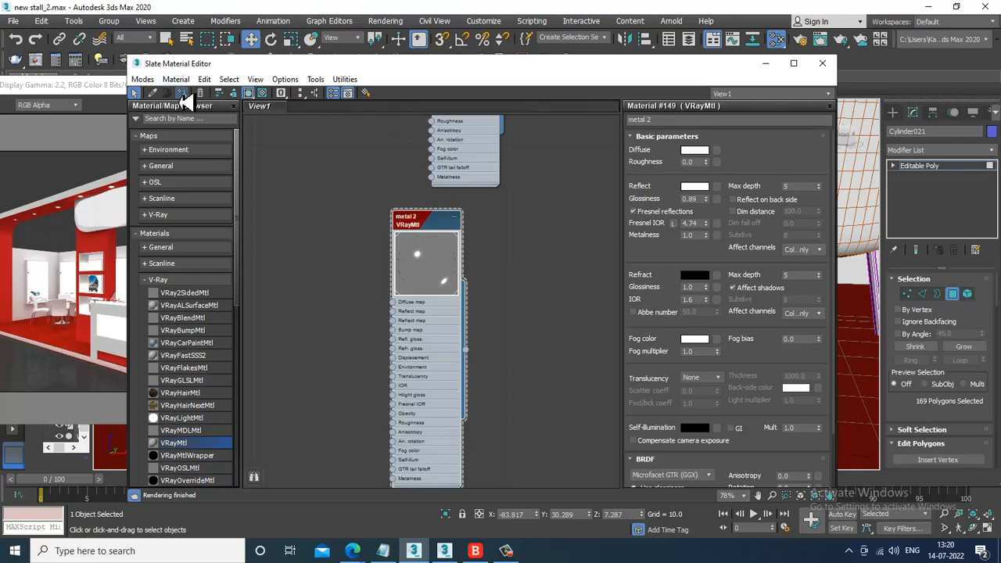
left_click(766, 64)
Select the round tabletop's polygons and create a new VRayMtl material named glass with an enlarged preview
scroll(503, 321, "down", 5)
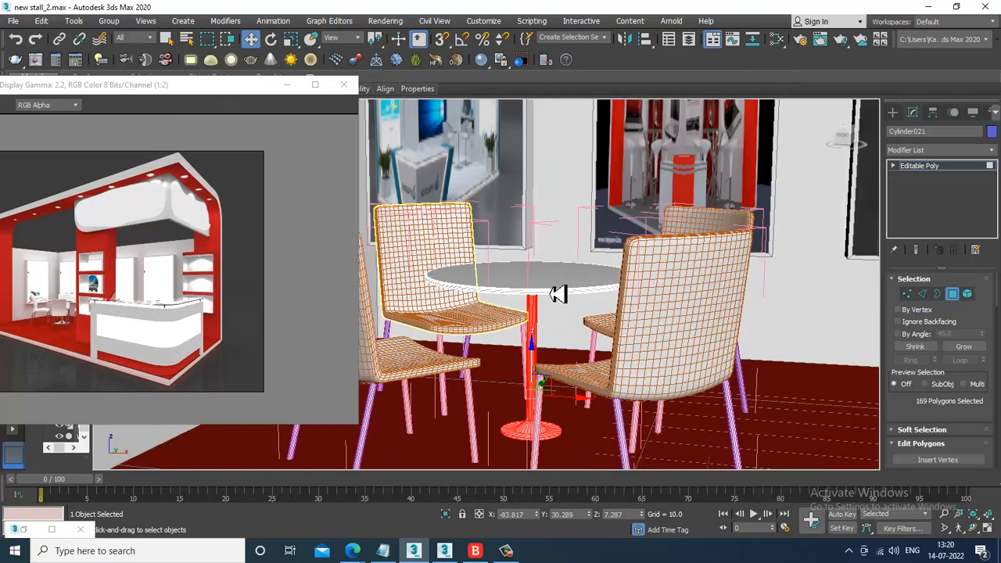
double_click(556, 289)
key("m")
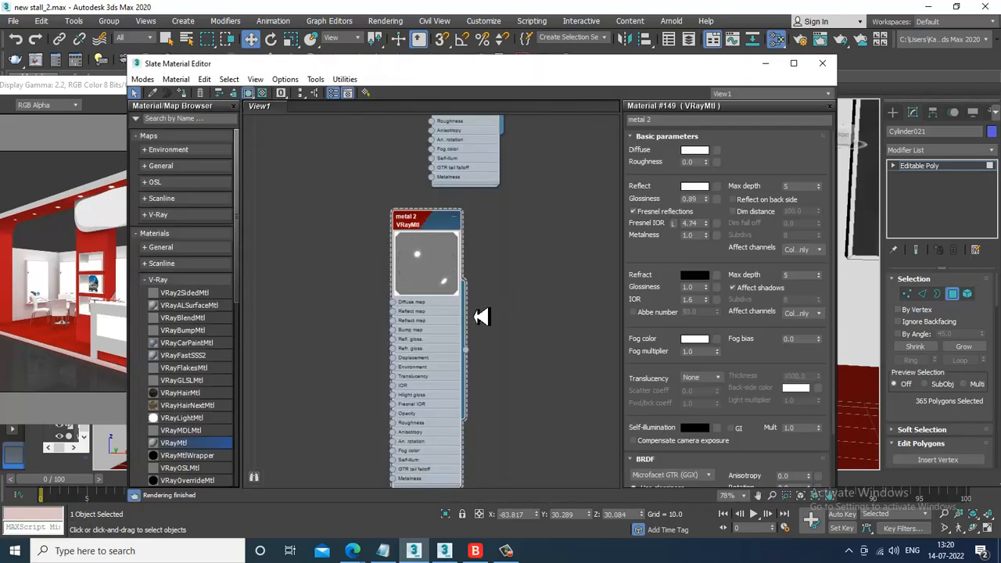
left_click_drag(476, 313, 383, 176)
left_click_drag(196, 452, 383, 293)
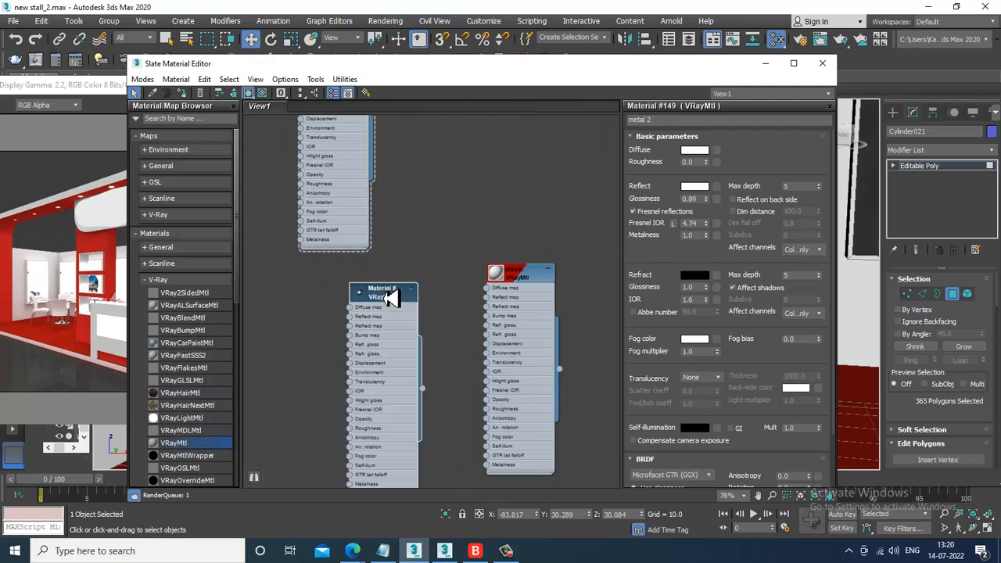
double_click(383, 294)
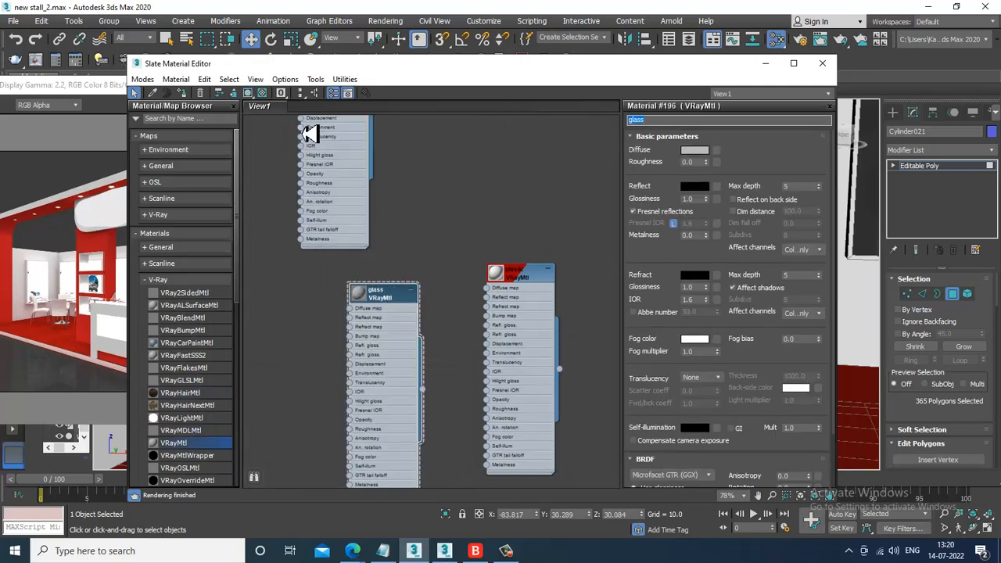
double_click(361, 299)
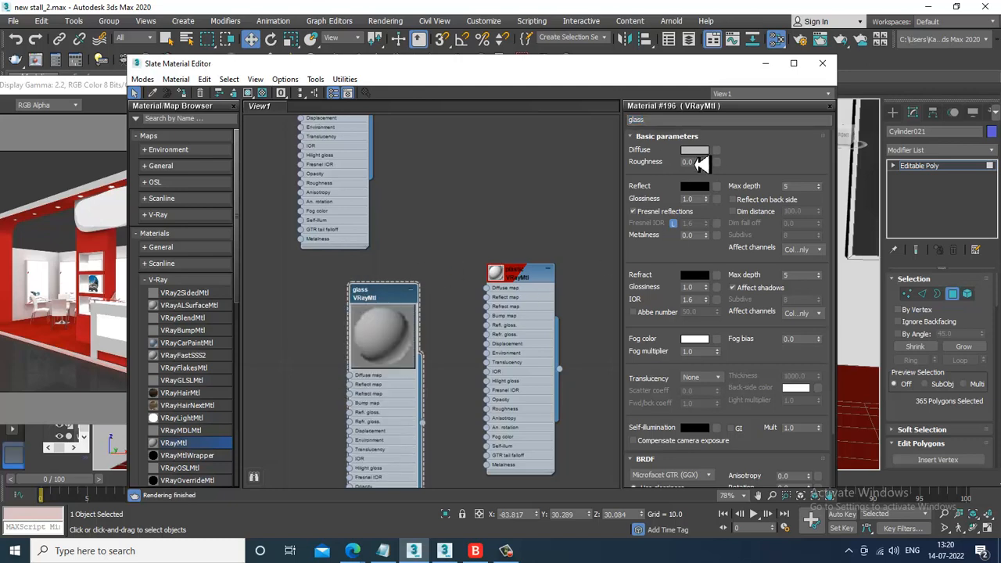
Set the glass material's diffuse colour to a pale blue-grey
left_click(695, 149)
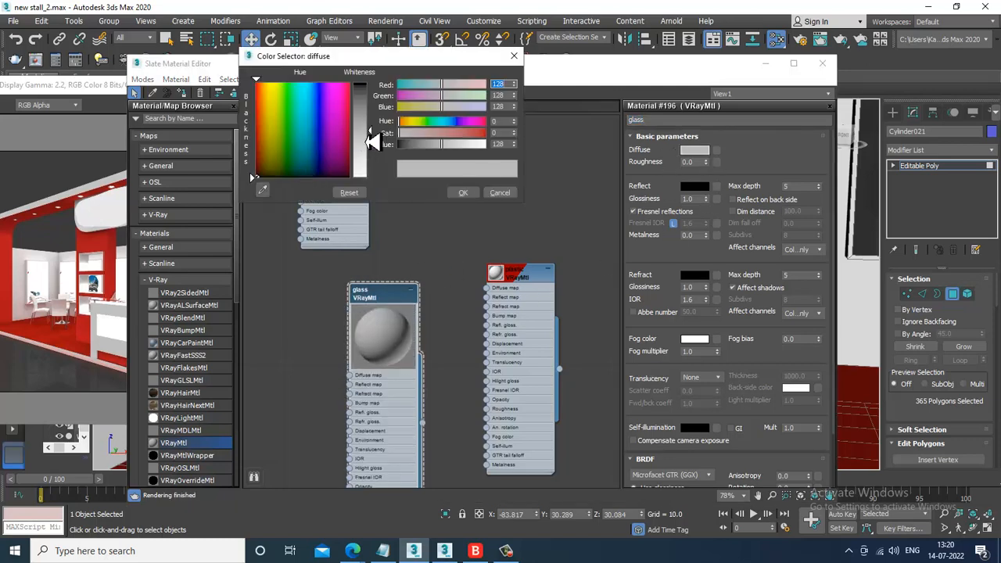
left_click_drag(371, 139, 383, 170)
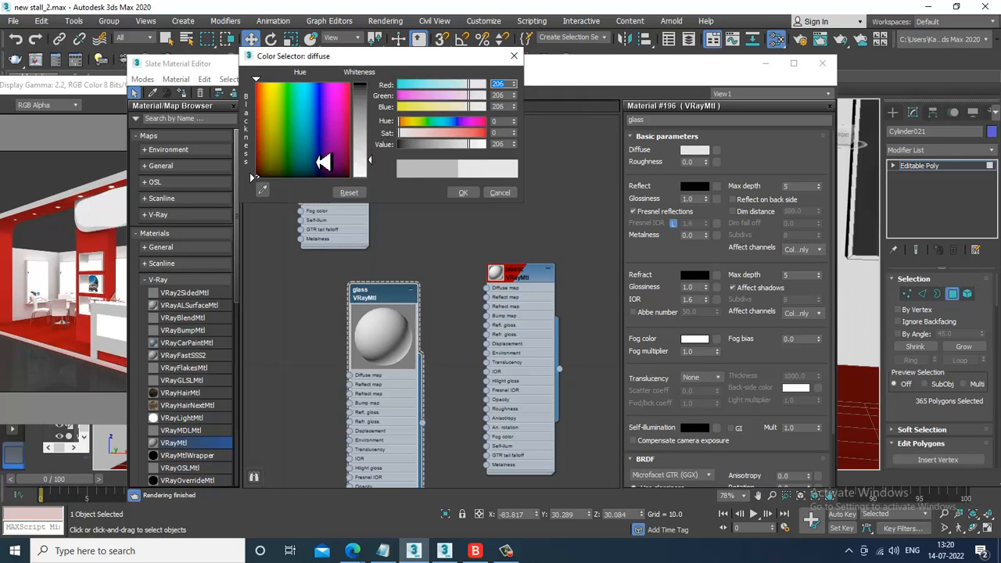
left_click(312, 151)
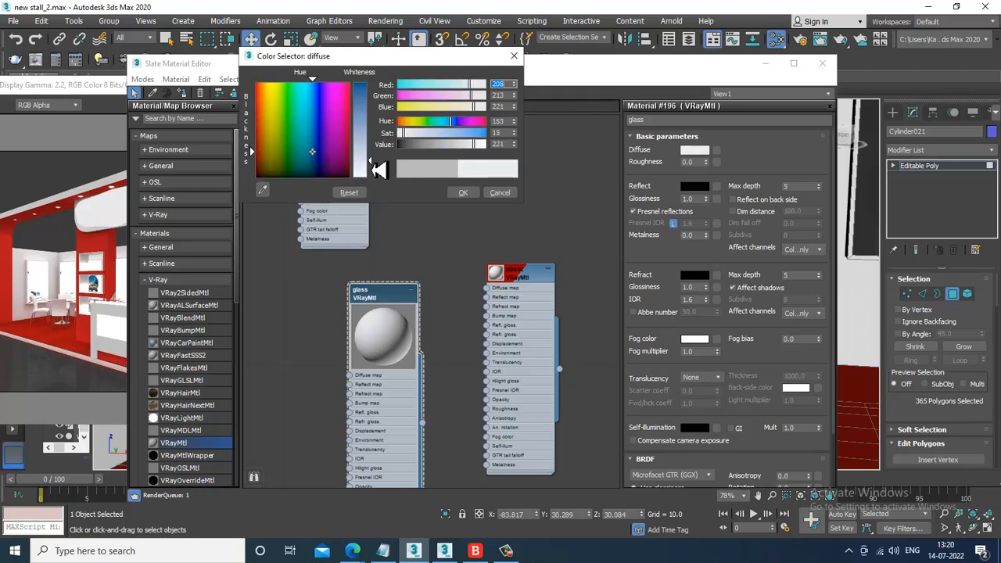
left_click(463, 192)
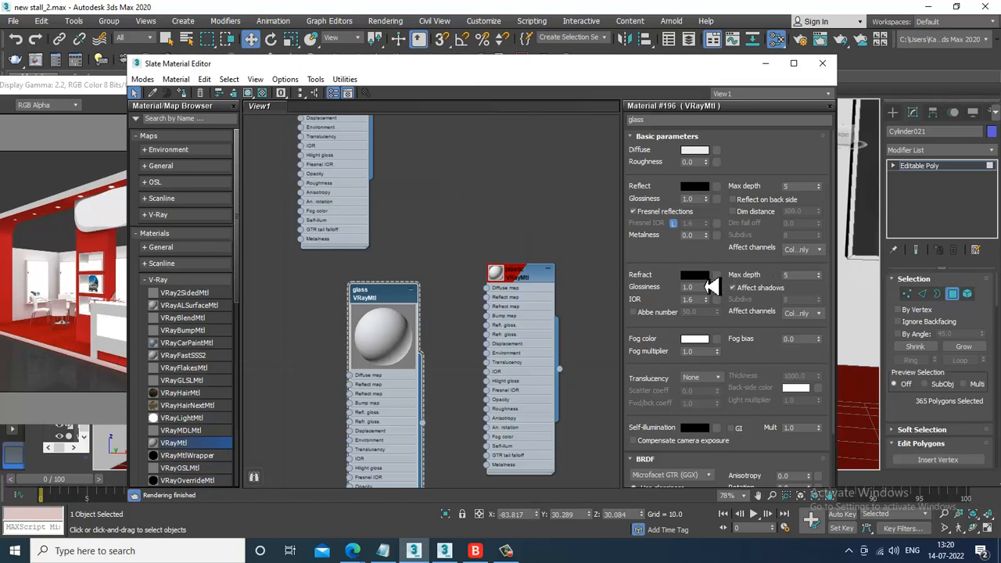
Set the glass material's refraction colour to white, its IOR to 1.8 and the refraction max depth to 8
left_click(696, 275)
left_click_drag(371, 138, 371, 82)
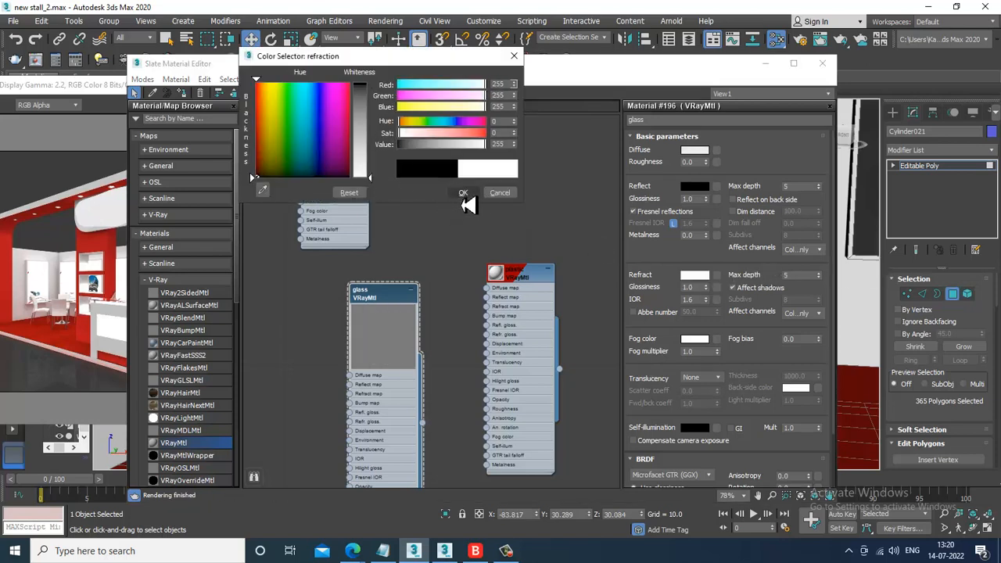
left_click(463, 193)
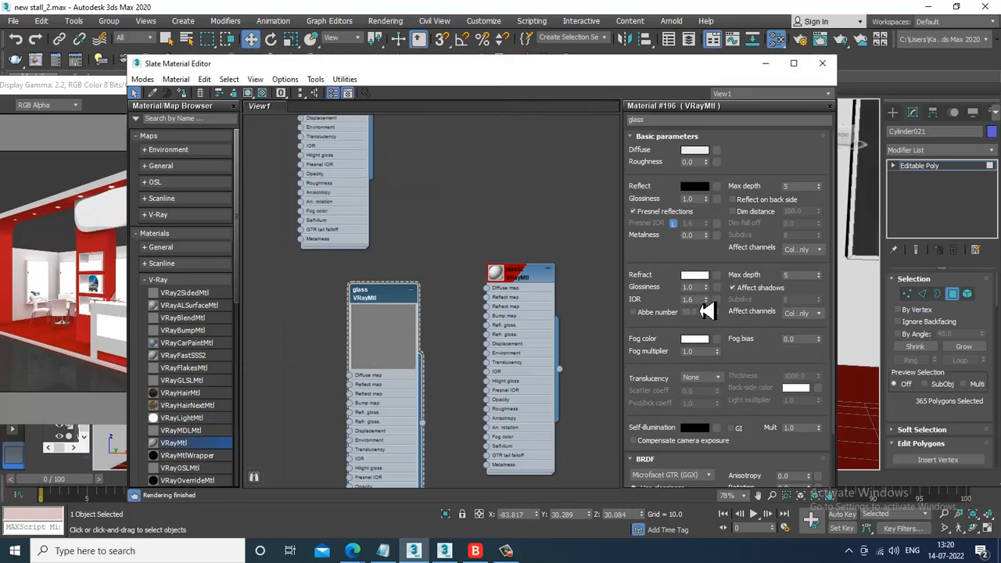
left_click(692, 301)
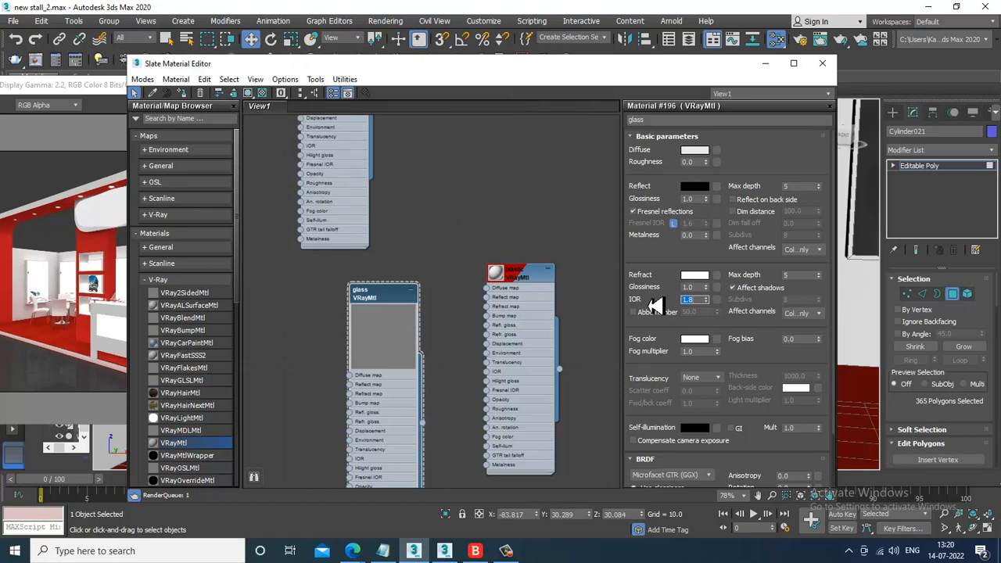
left_click(810, 275)
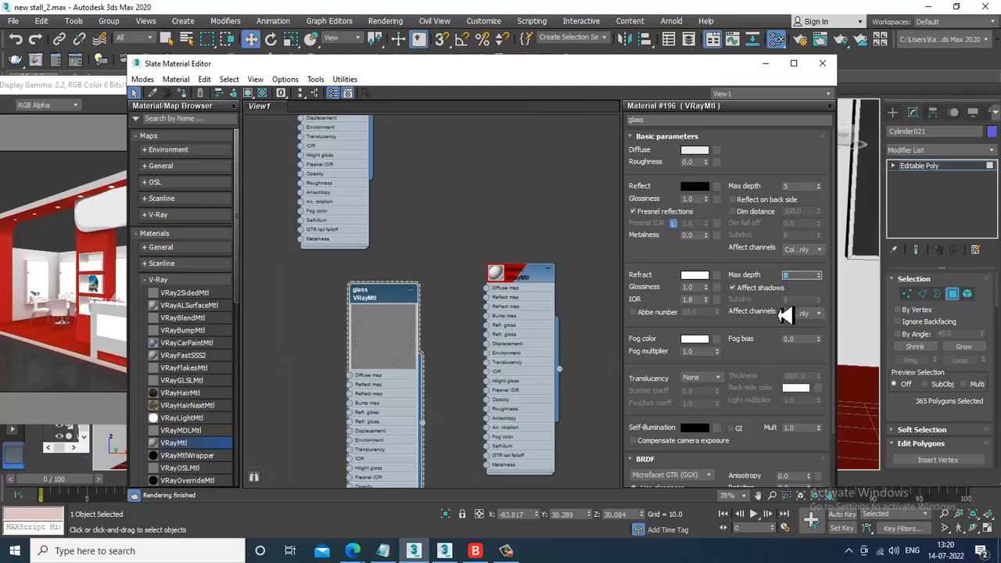
Set V-Ray's image sampler type to Bucket and the image filter to Mitchell-Netravali in the render setup
left_click(484, 21)
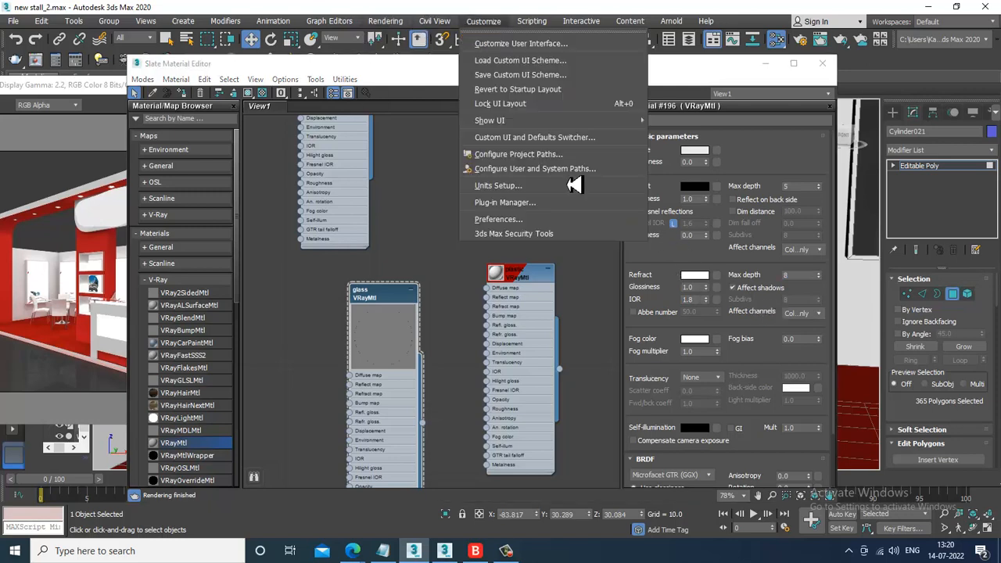
mouse_move(386, 21)
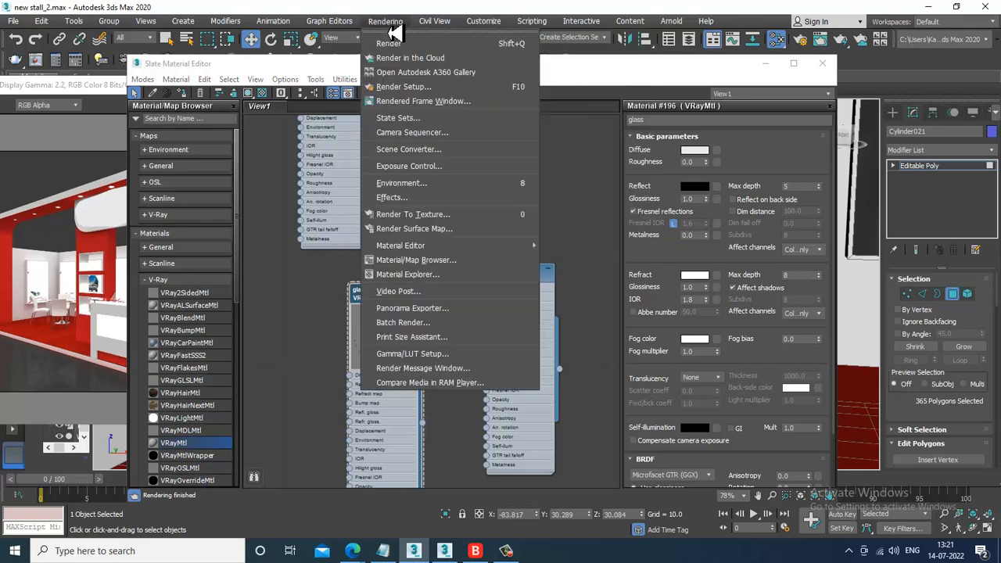
left_click(434, 89)
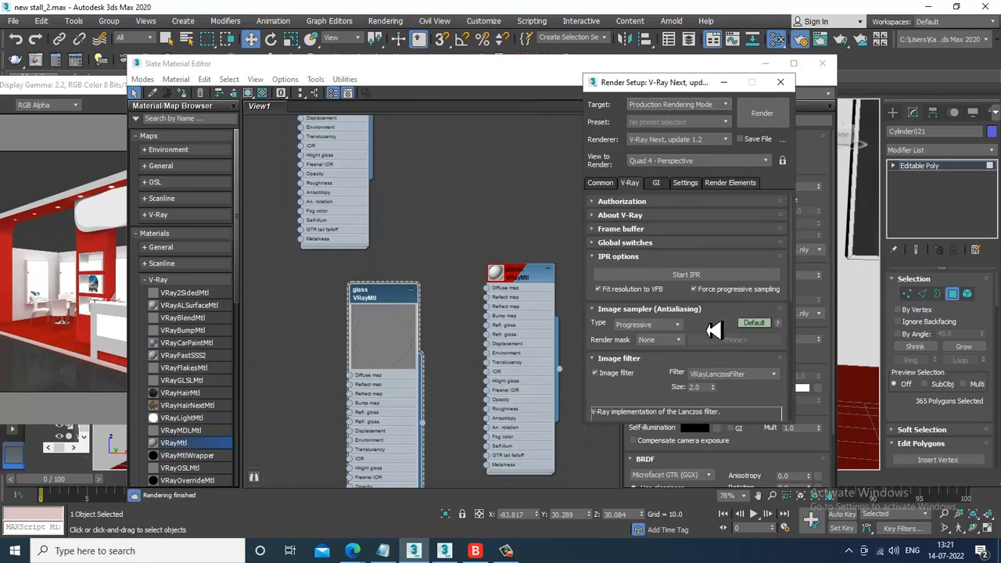
left_click_drag(714, 331, 706, 199)
scroll(673, 247, "up", 2)
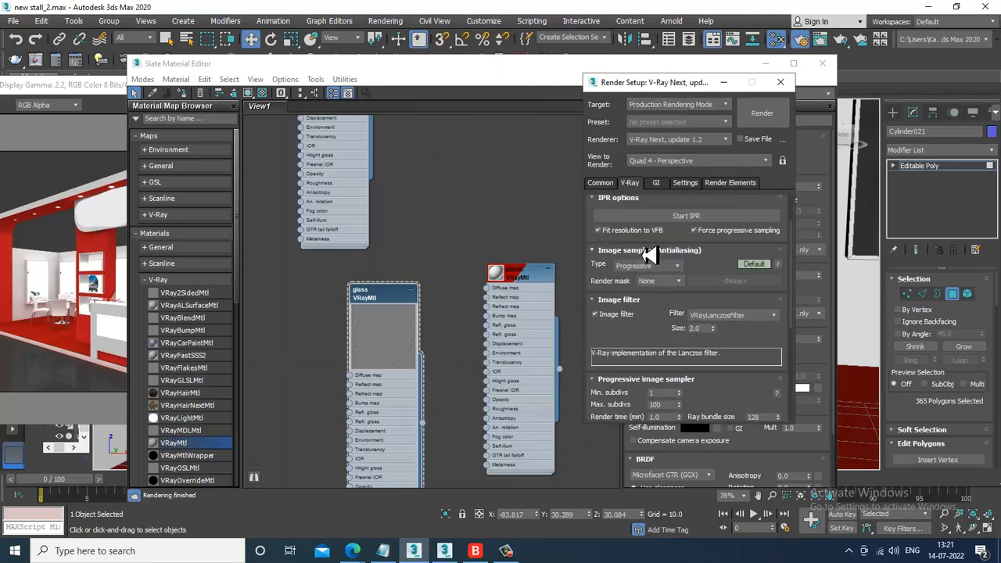
left_click(647, 265)
left_click(635, 278)
left_click_drag(657, 334, 660, 273)
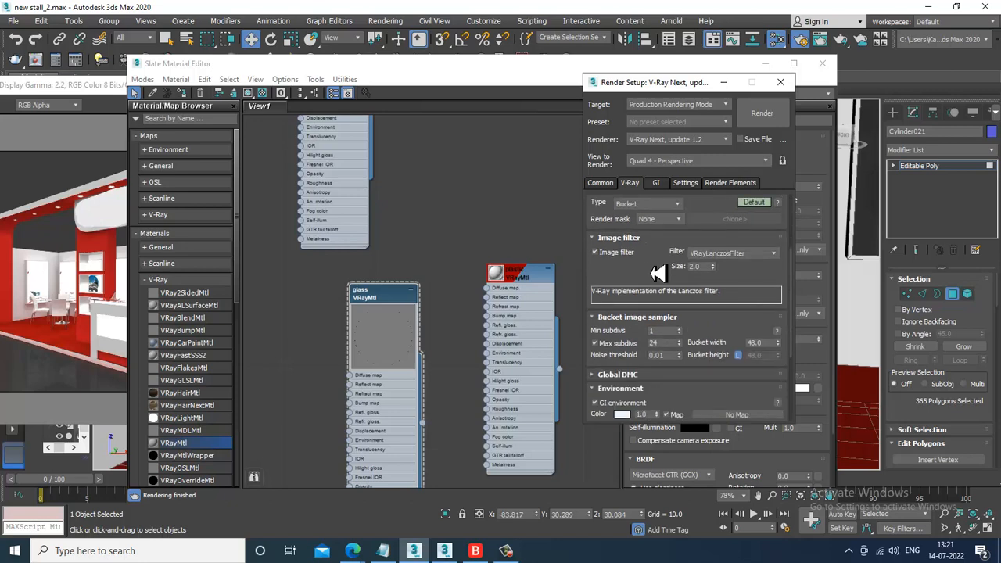
left_click(732, 254)
left_click(734, 356)
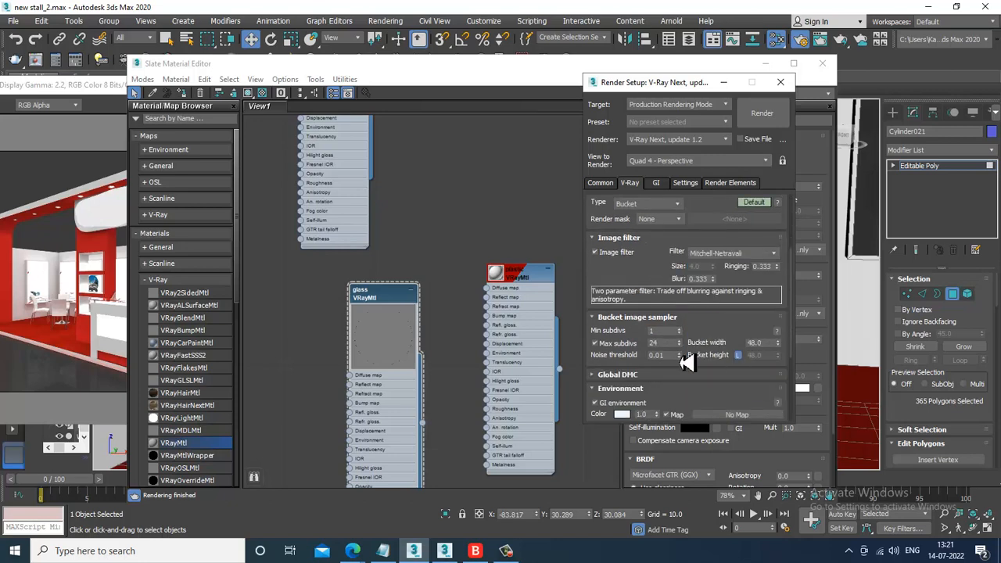
Enable local subdivs for V-Ray's Global DMC and set its Advanced min samples to 16
left_click(633, 375)
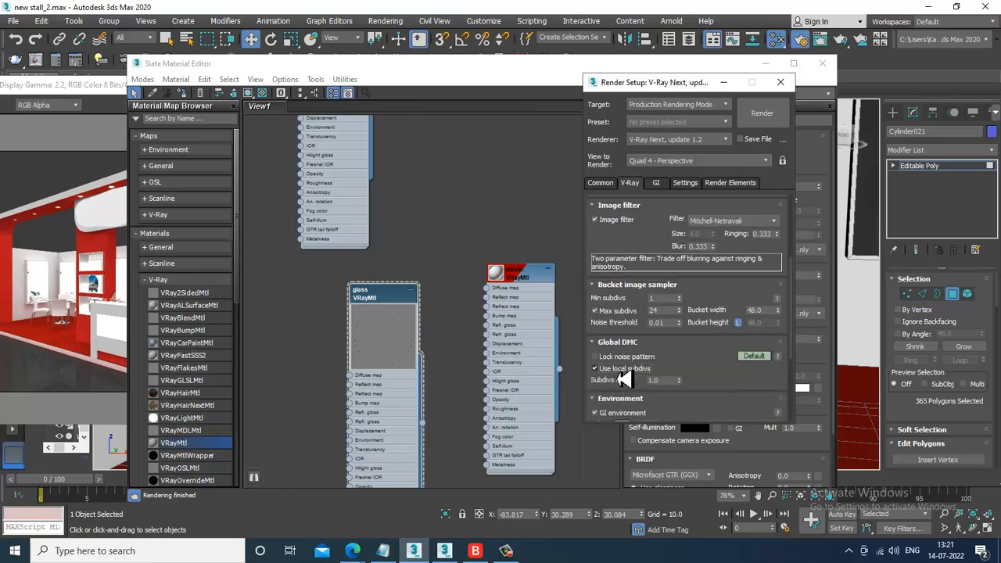
left_click_drag(730, 382, 734, 344)
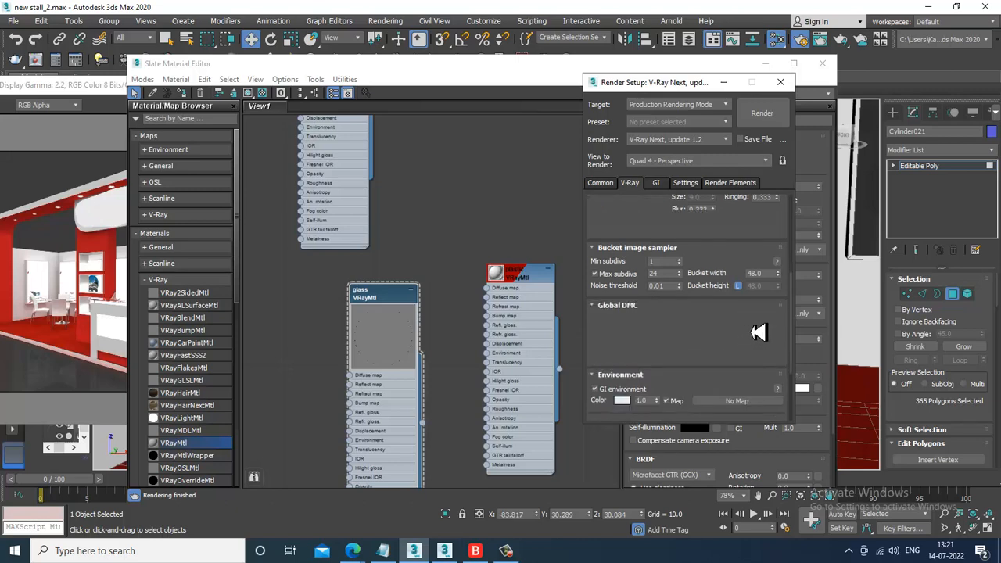
left_click(754, 320)
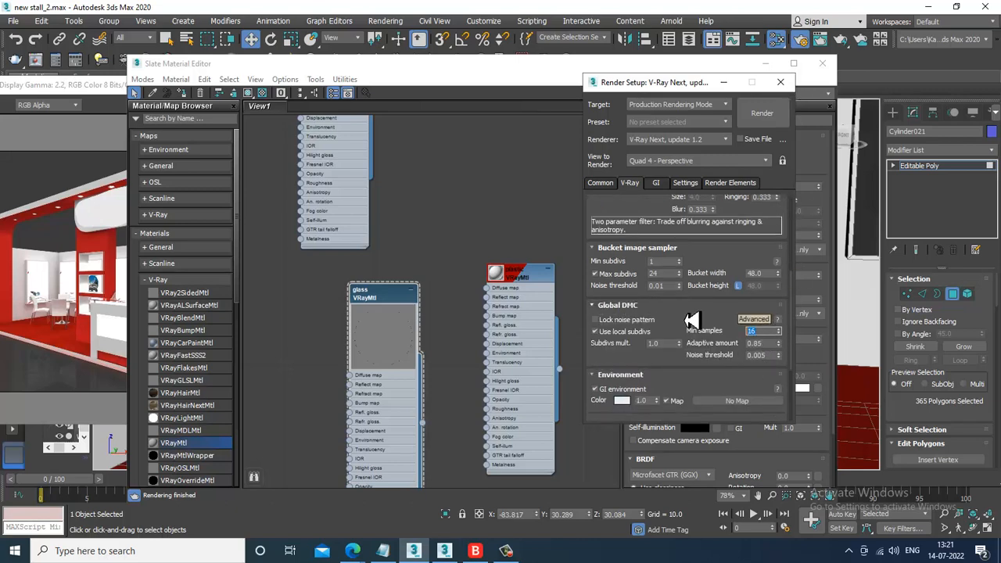
left_click(780, 82)
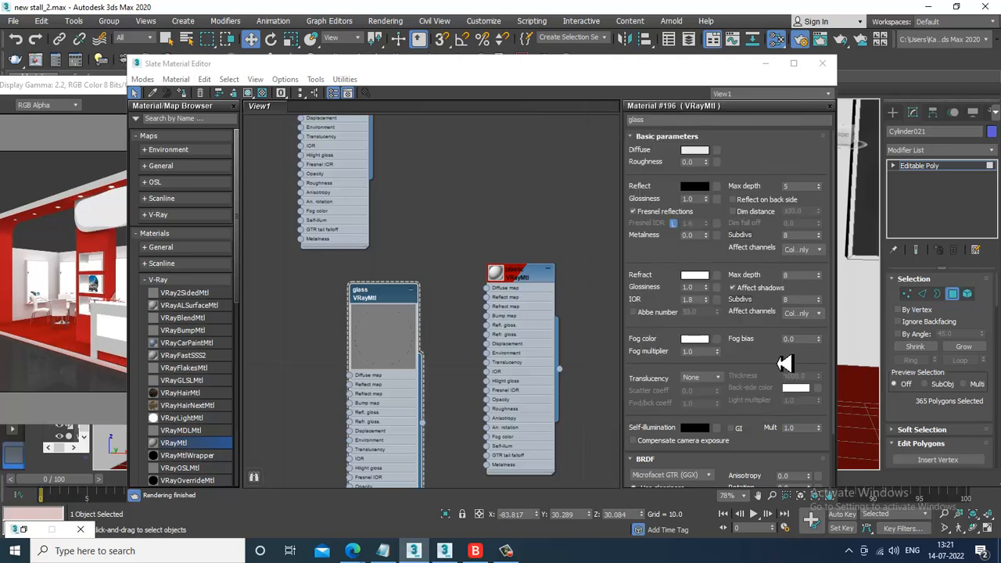
Set the glass material's refraction subdivs to 16 and assign the material to the selected tabletop polygons
double_click(794, 300)
type("3")
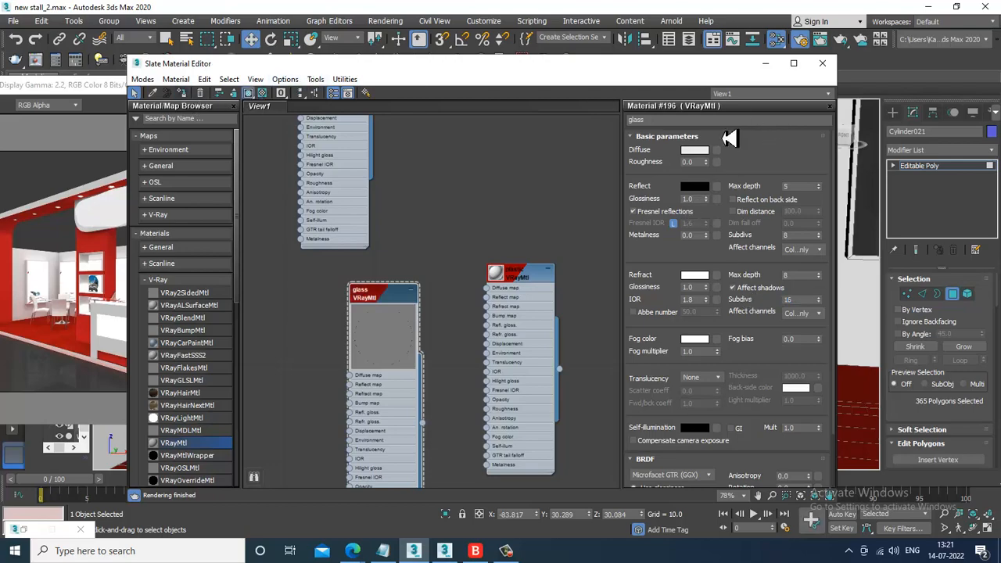
left_click(765, 62)
scroll(626, 320, "down", 5)
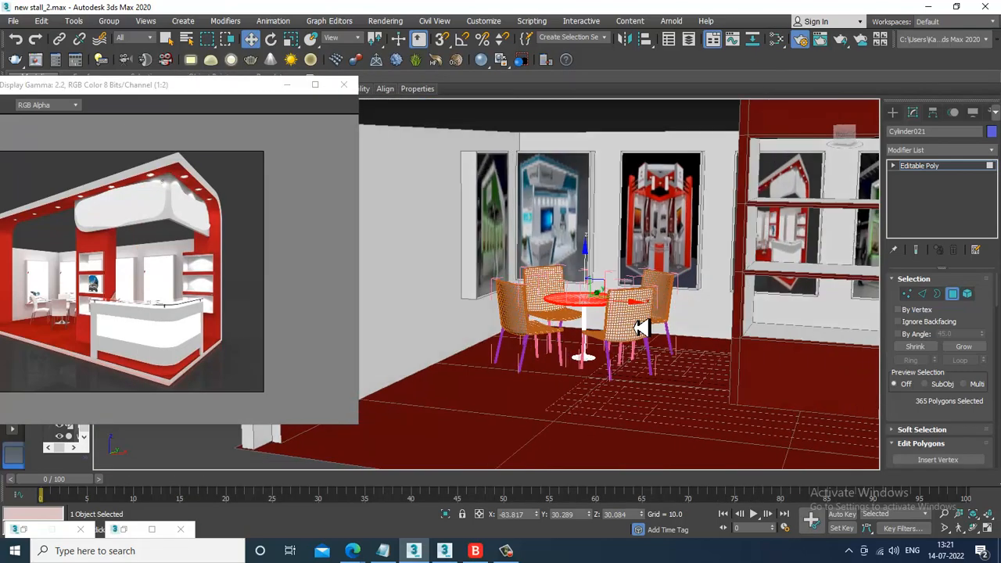
Finish polygon editing on the round table and return to whole-object level
scroll(542, 327, "up", 6)
middle_click_drag(530, 318, 637, 320)
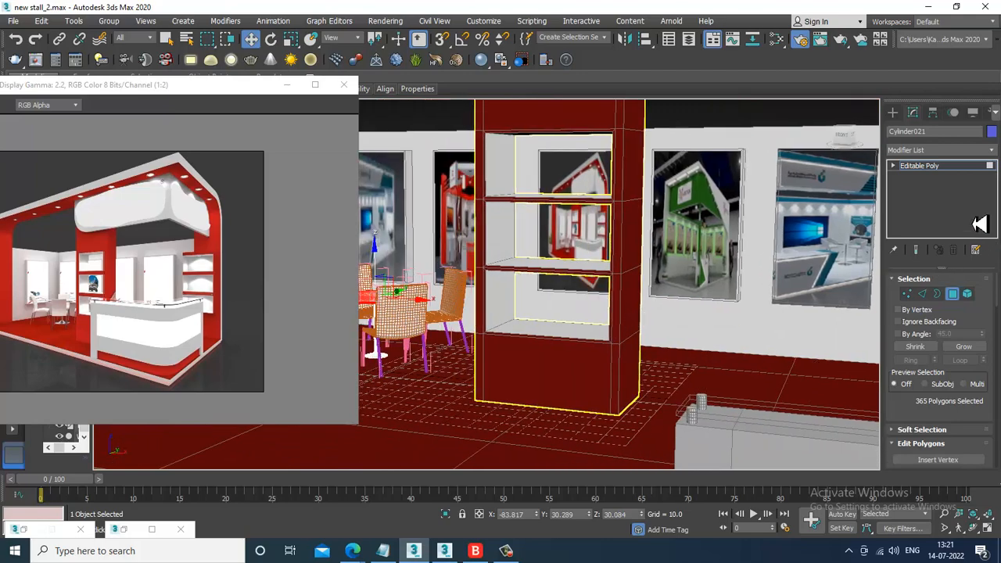
left_click(948, 150)
left_click(922, 166)
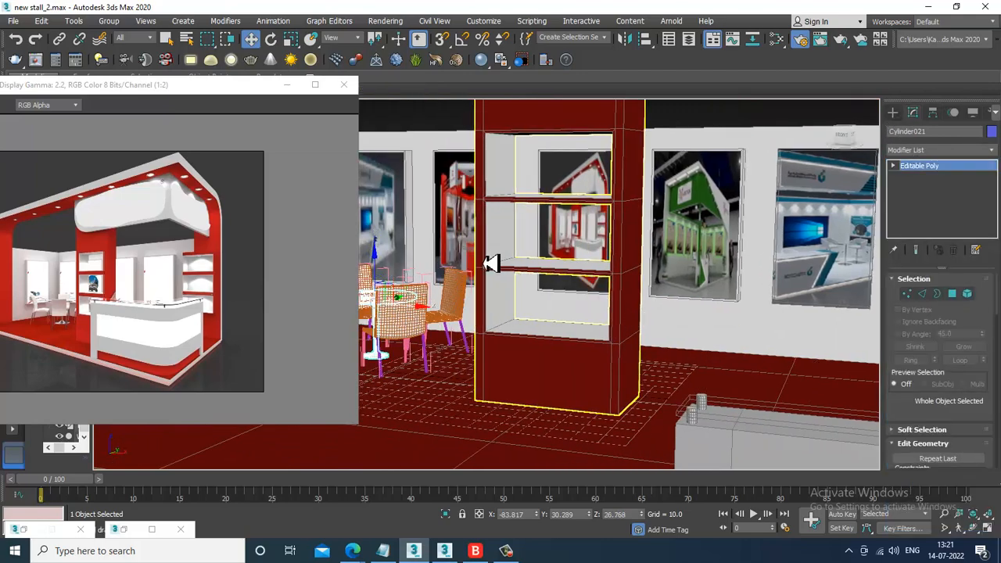
middle_click_drag(490, 259, 728, 286, "alt")
Select the seats of all four chairs around the table and close their open groups
left_click(109, 20)
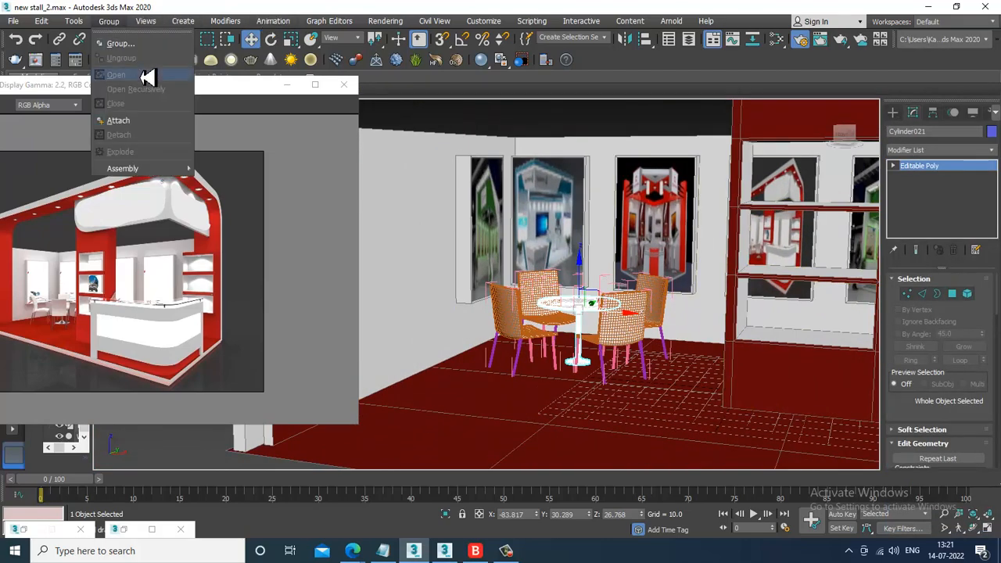
left_click(632, 330)
left_click(630, 337, "ctrl")
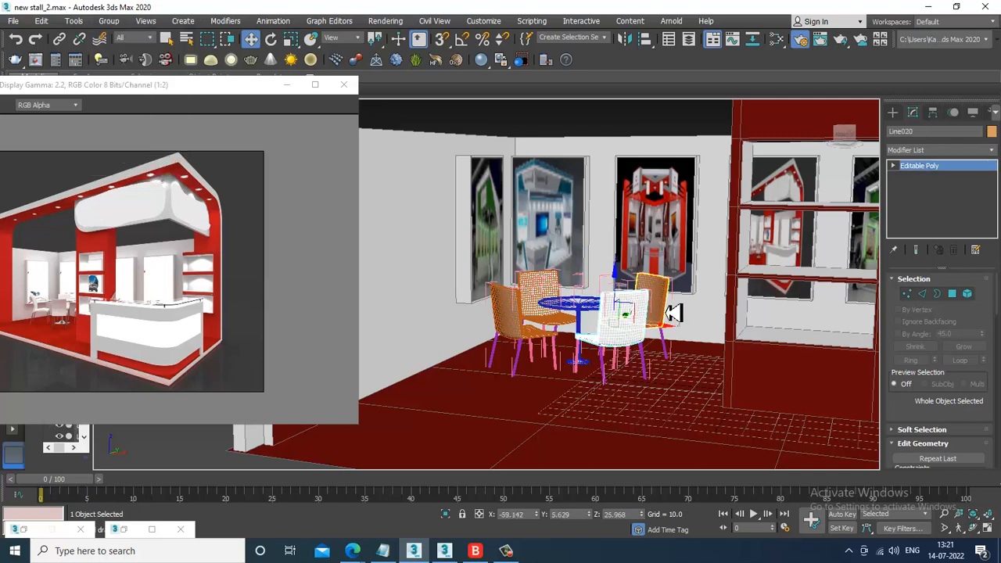
left_click(510, 320, "ctrl")
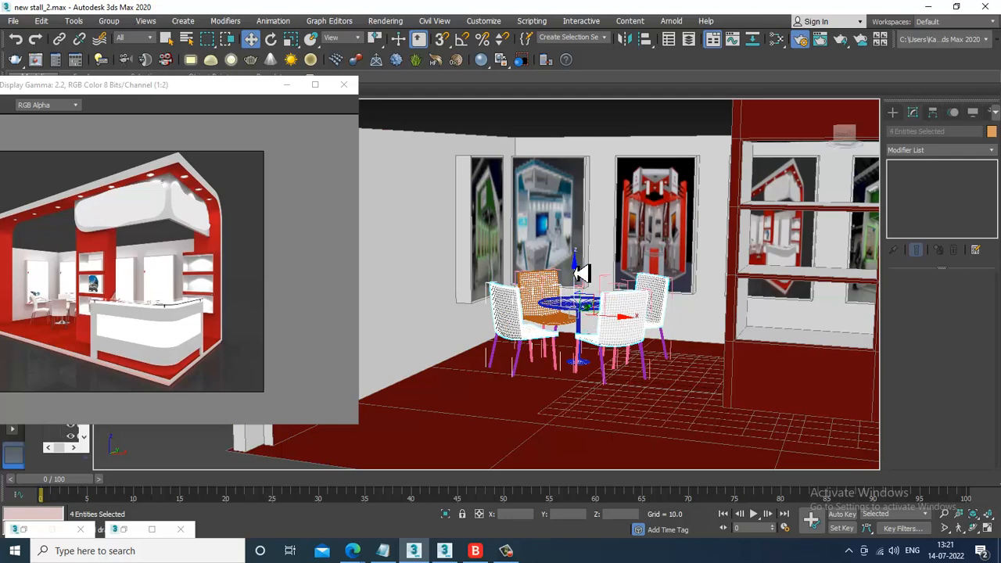
left_click_drag(577, 268, 583, 192)
key("ctrl+z")
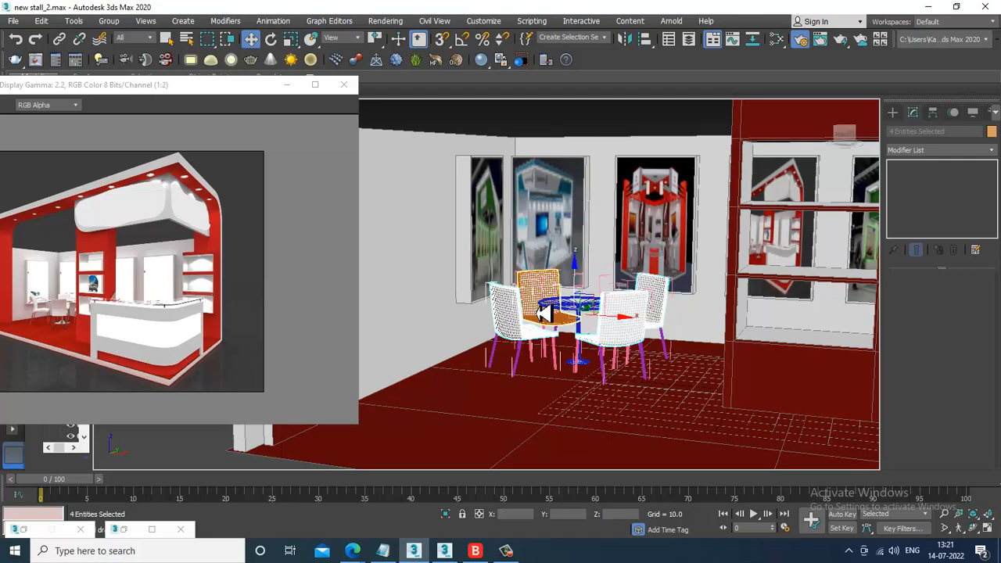
left_click(557, 340, "ctrl")
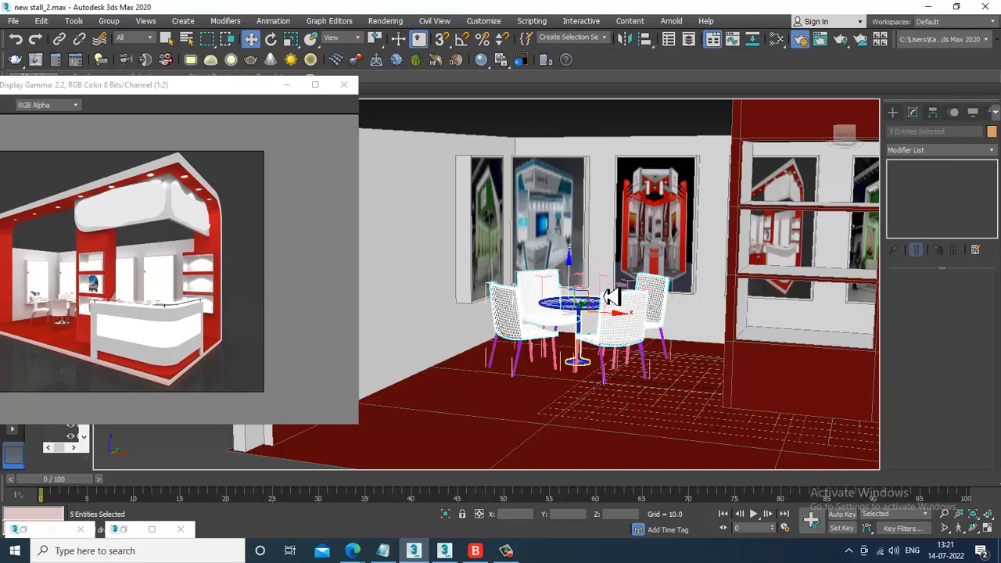
left_click_drag(577, 274, 570, 192)
key("ctrl+z")
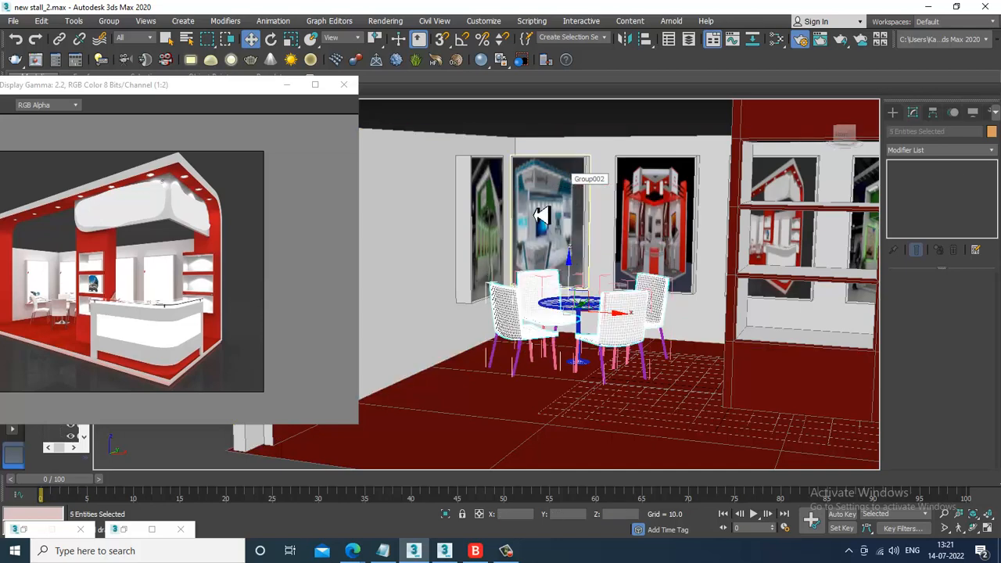
left_click(116, 21)
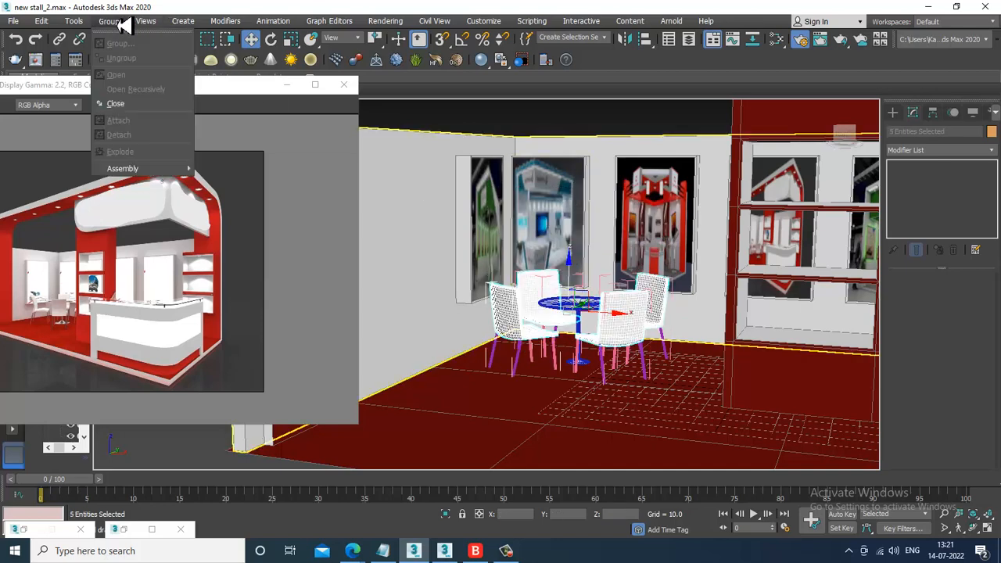
left_click(133, 103)
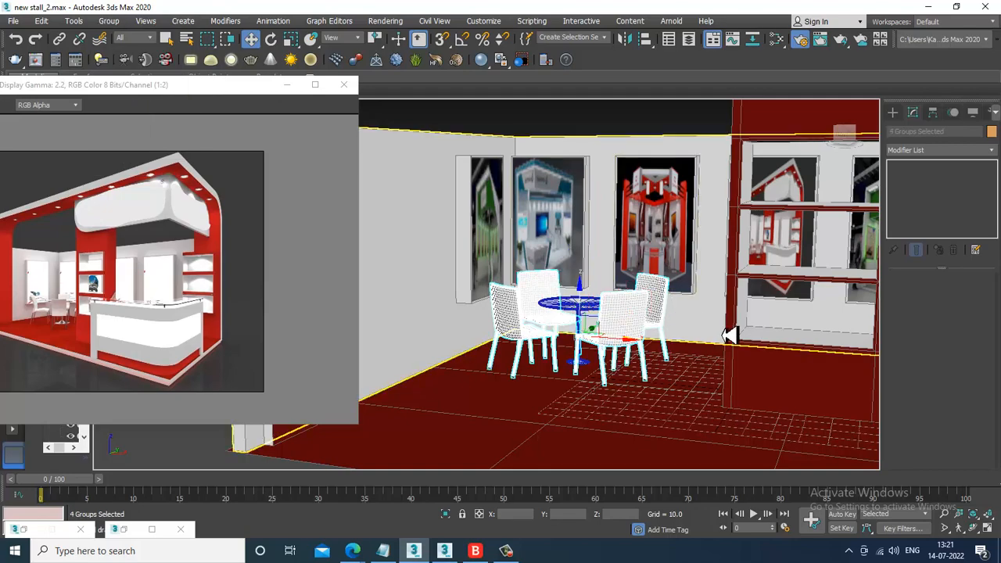
Minimize the reference image window to clear the perspective view of the stall
middle_click_drag(684, 321, 509, 287, "alt")
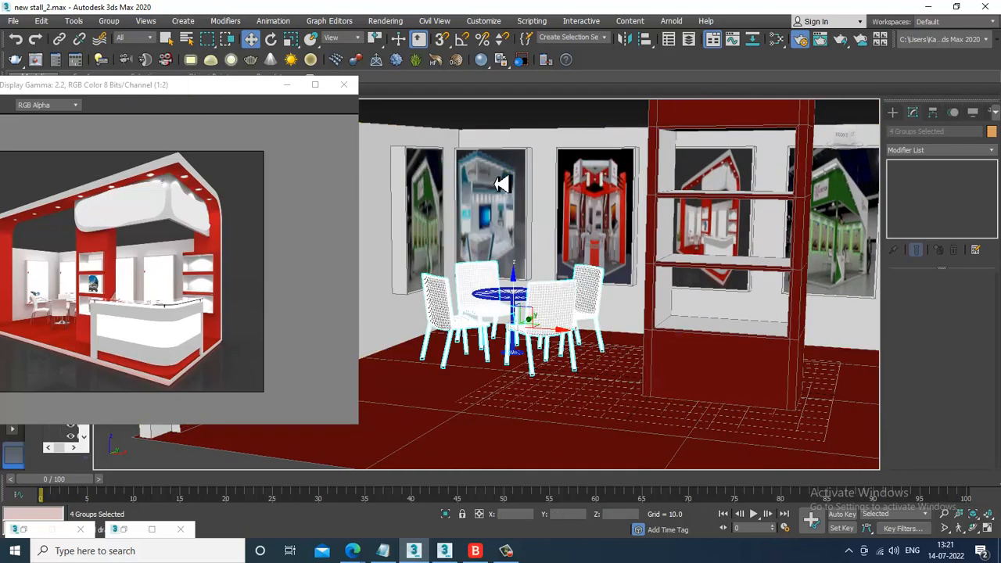
scroll(686, 342, "down", 10)
scroll(650, 338, "up", 8)
scroll(646, 324, "down", 2)
scroll(650, 332, "up", 5)
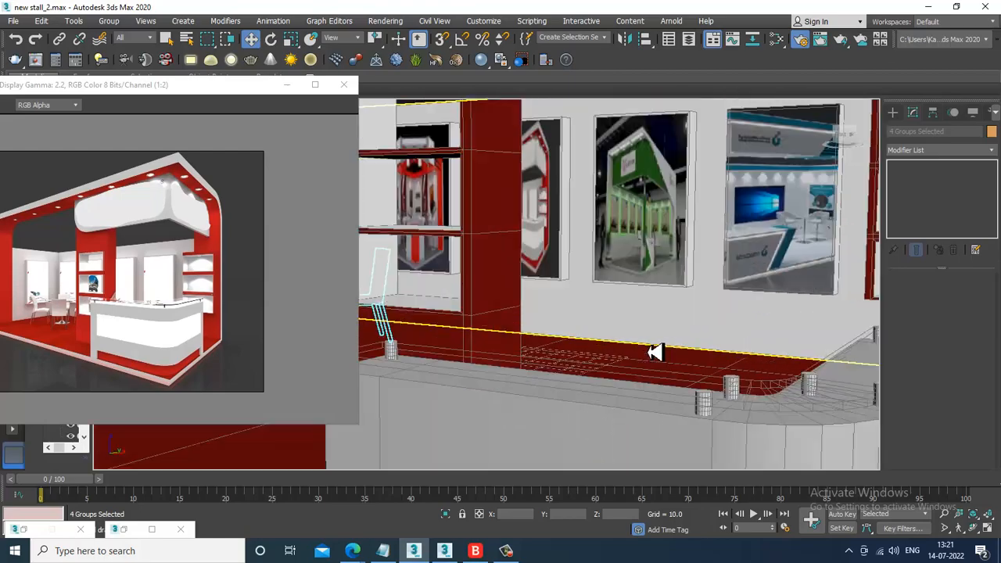
left_click(288, 84)
Test-render the perspective view framing the seating area, shelves and counter, and close the V-Ray messages and frame buffer
scroll(537, 342, "down", 5)
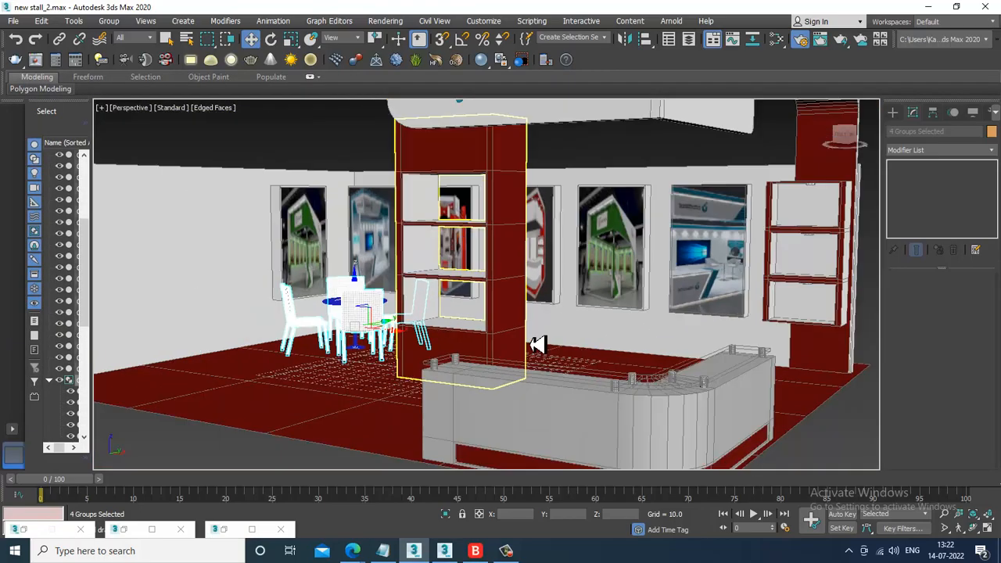
scroll(510, 341, "up", 3)
scroll(531, 359, "down", 6)
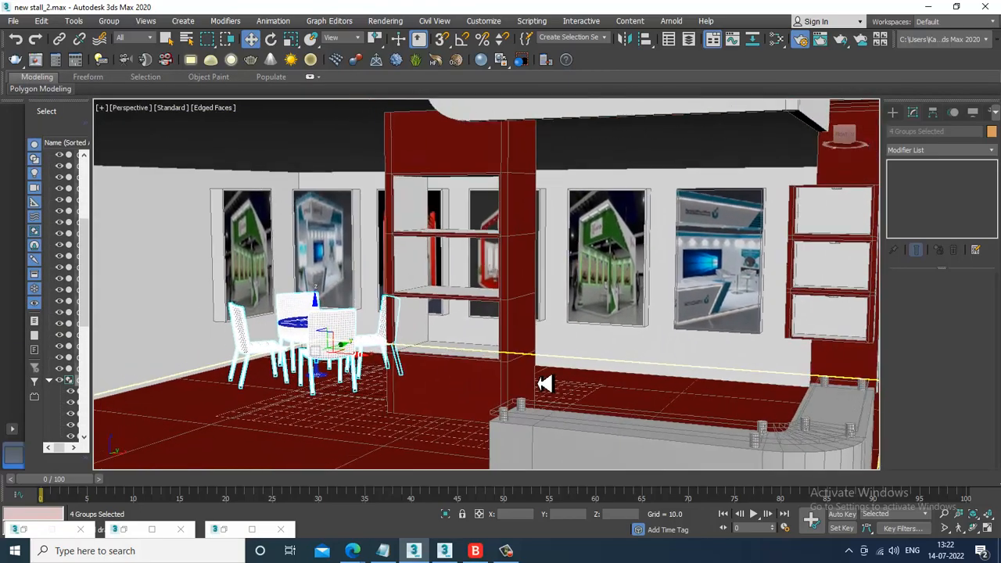
scroll(543, 397, "up", 4)
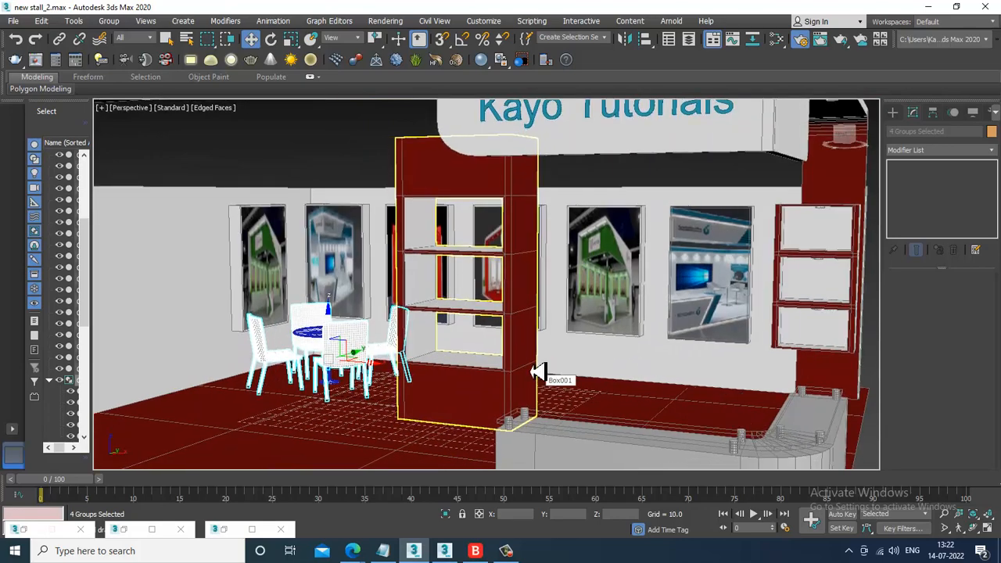
left_click(385, 21)
left_click(409, 40)
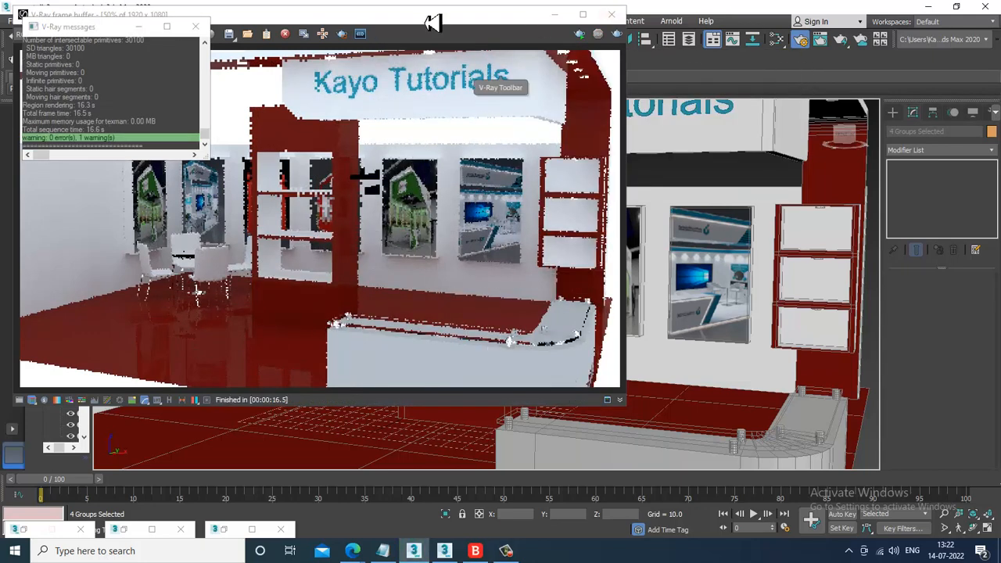
left_click(195, 27)
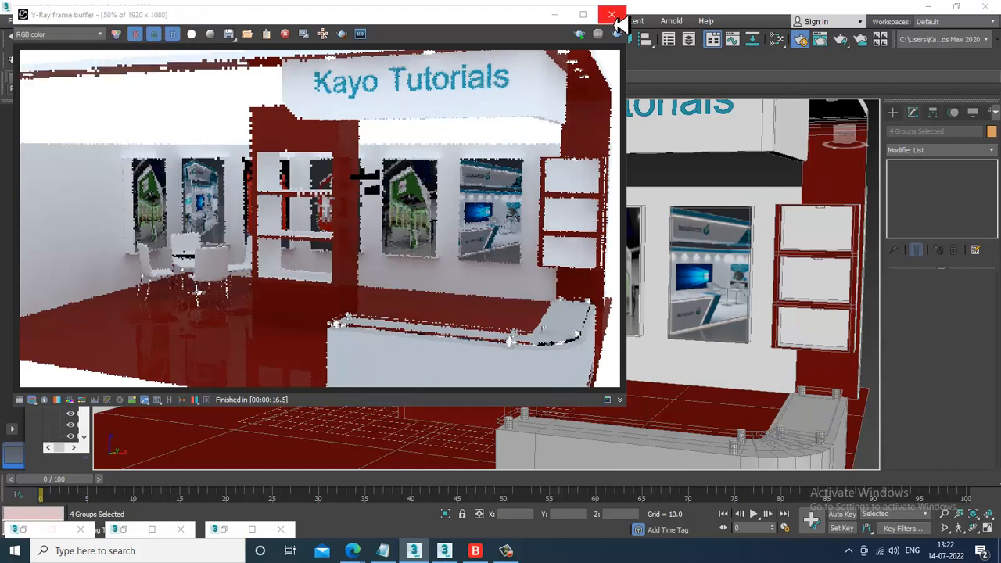
left_click(613, 15)
scroll(602, 311, "down", 4)
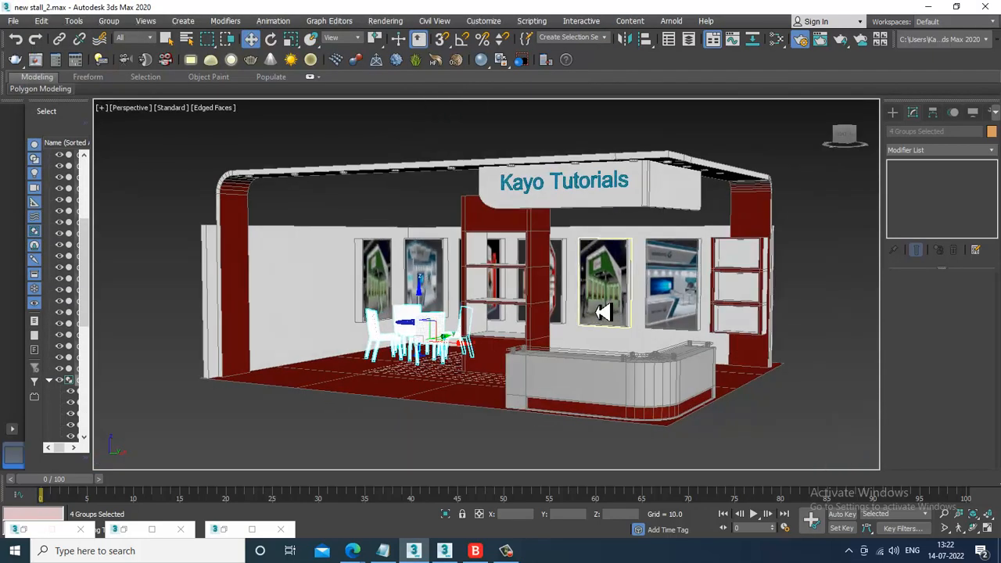
scroll(606, 312, "up", 4)
scroll(614, 314, "down", 4)
scroll(615, 313, "up", 3)
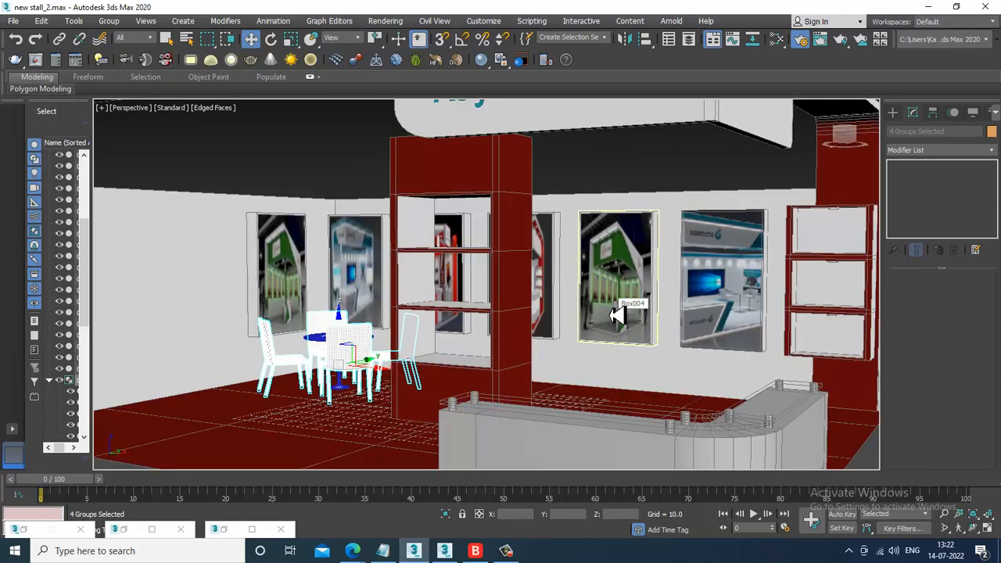
scroll(616, 316, "down", 3)
scroll(621, 322, "up", 3)
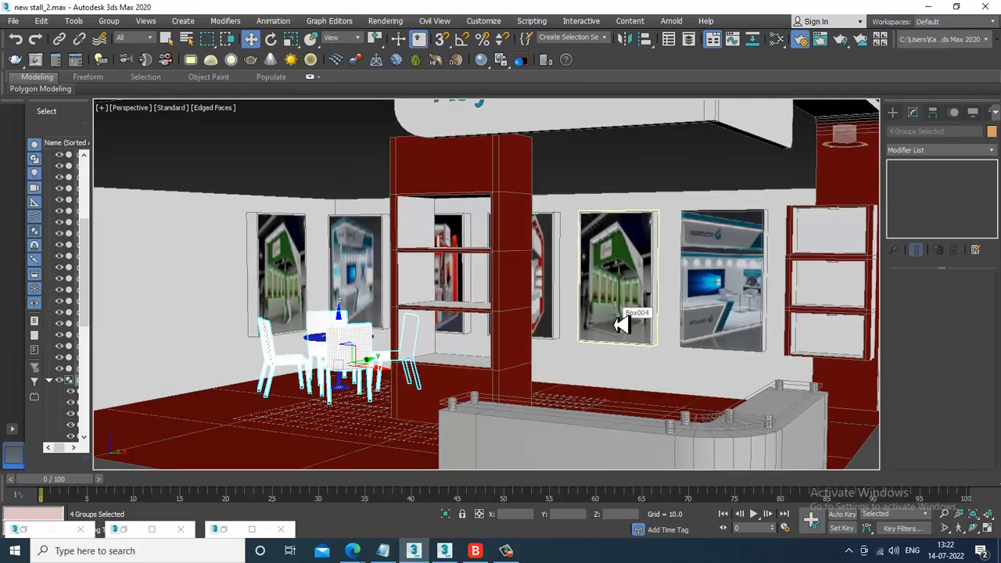